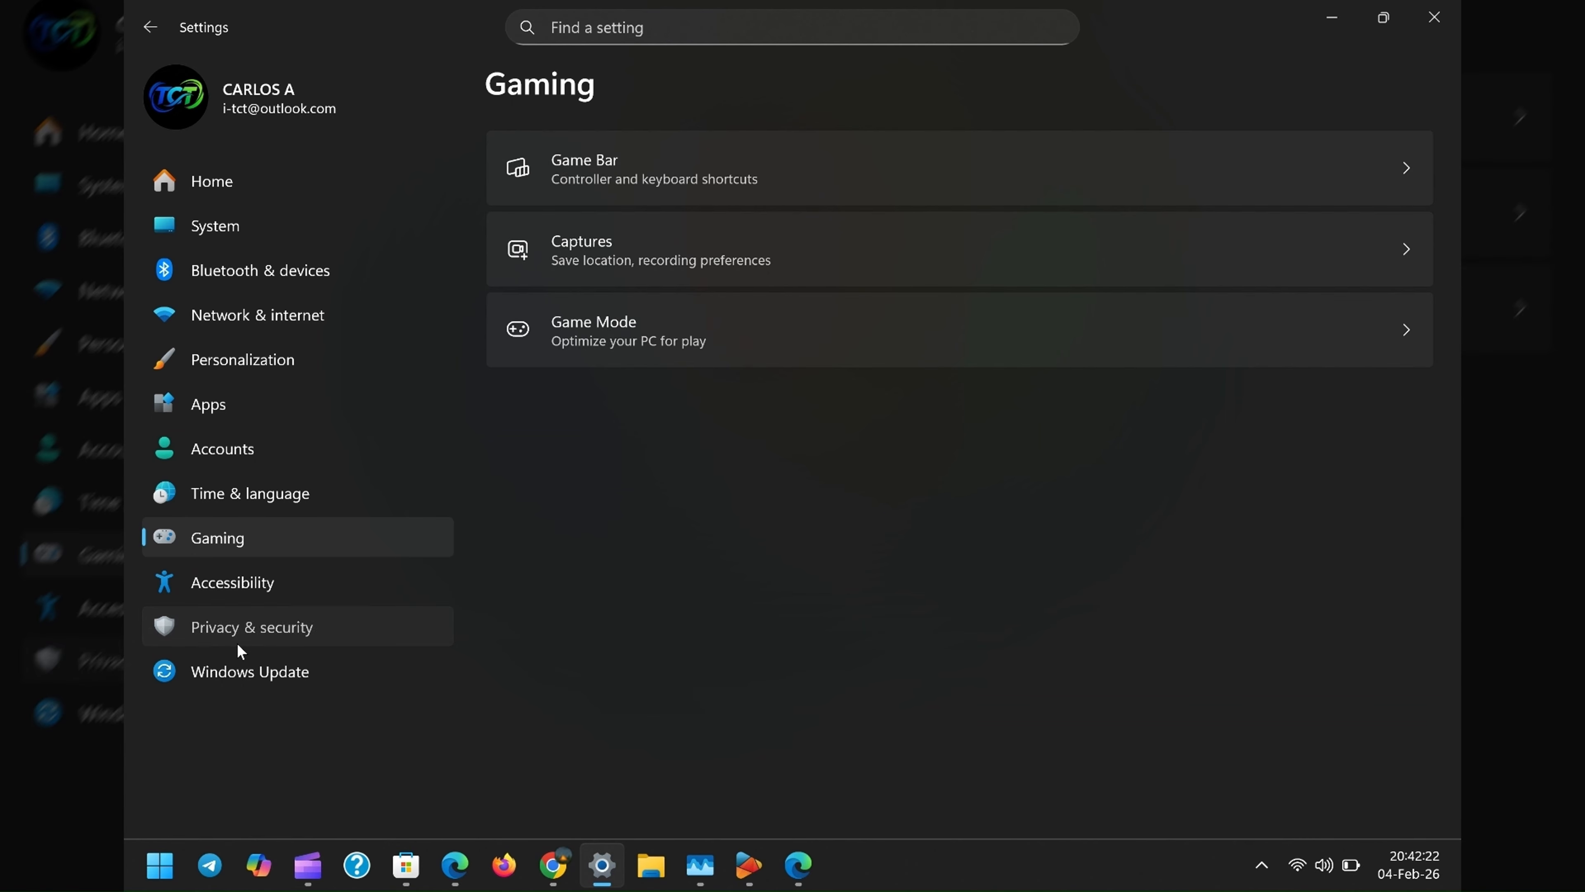
Open the Diagnostics & feedback page under Privacy & security and review its diagnostic data and feedback options.
{"action": "left_click", "coordinate": [238, 623]}
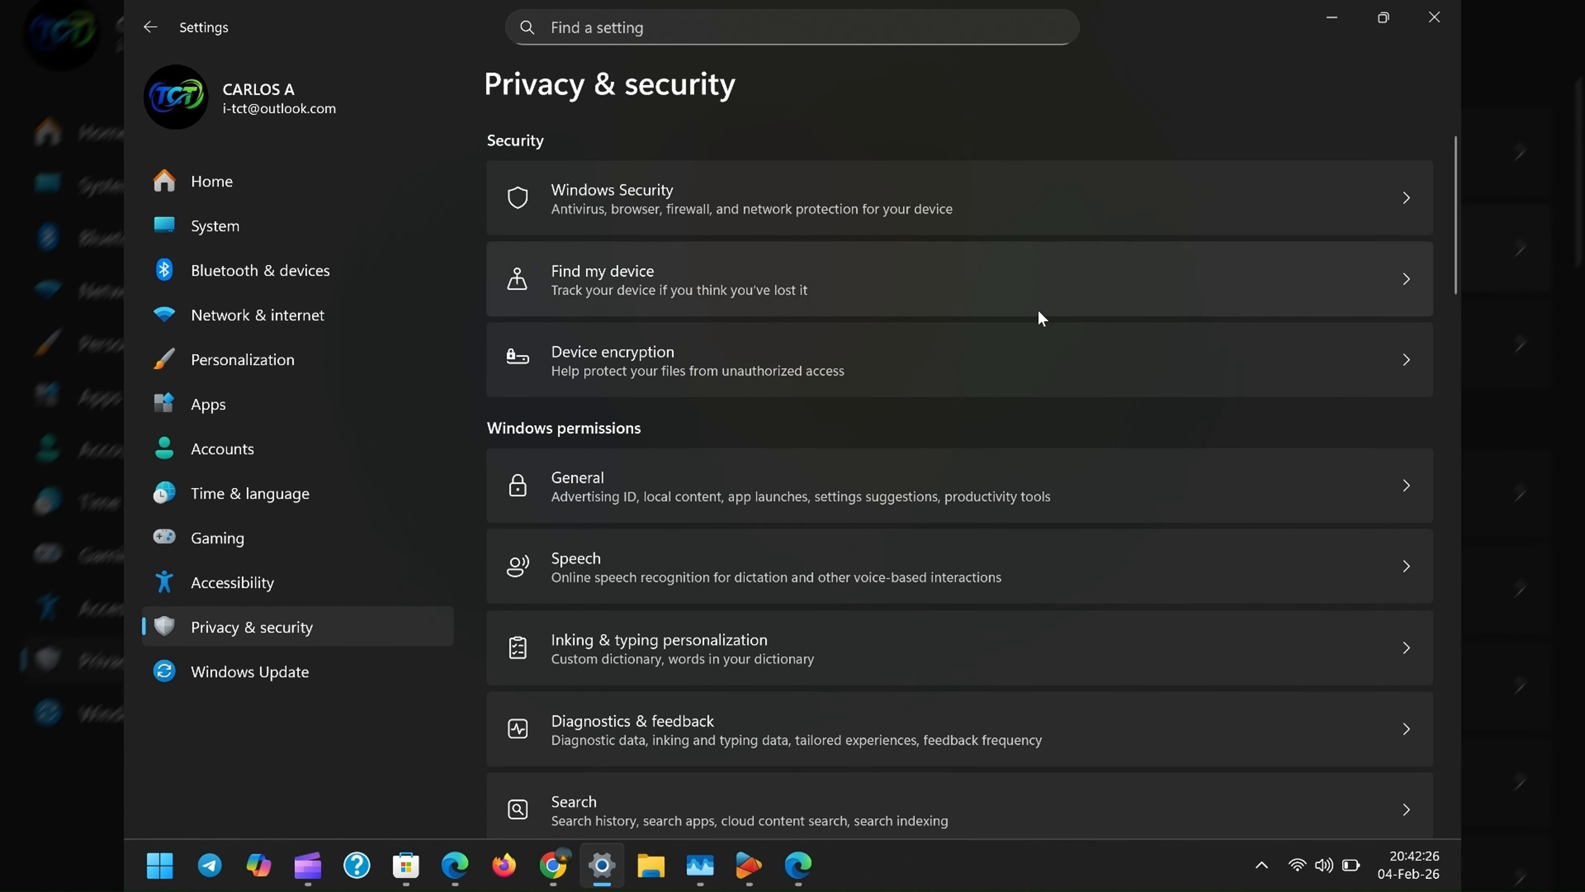
{"action": "scroll", "coordinate": [1048, 365], "scroll_direction": "down", "scroll_amount": 7}
{"action": "scroll", "coordinate": [1036, 516], "scroll_direction": "down", "scroll_amount": 14}
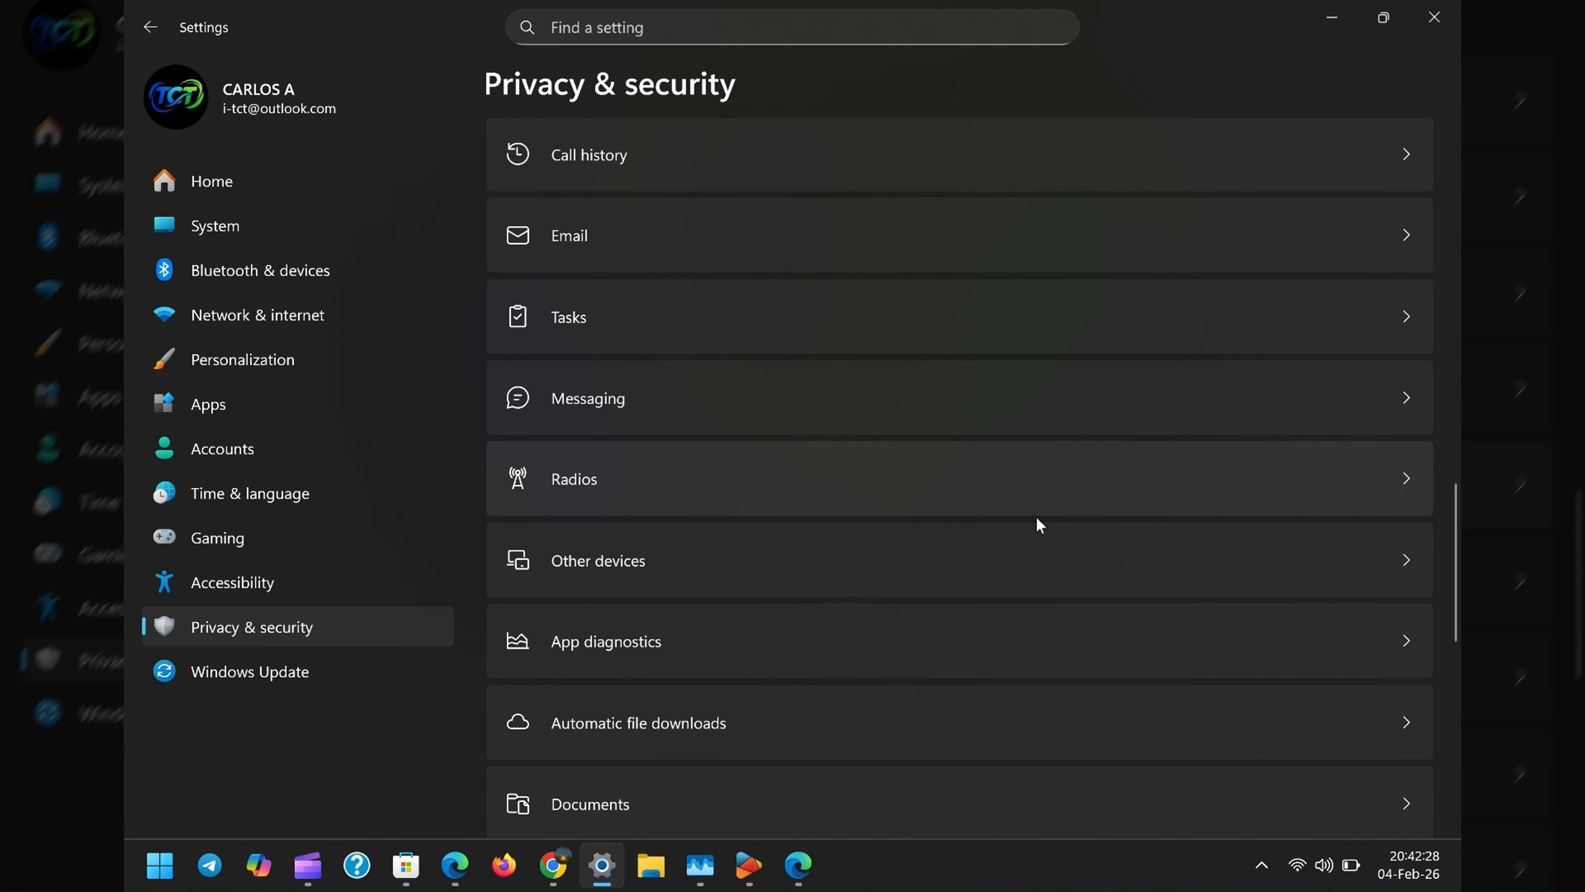
{"action": "scroll", "coordinate": [1037, 519], "scroll_direction": "down", "scroll_amount": 5}
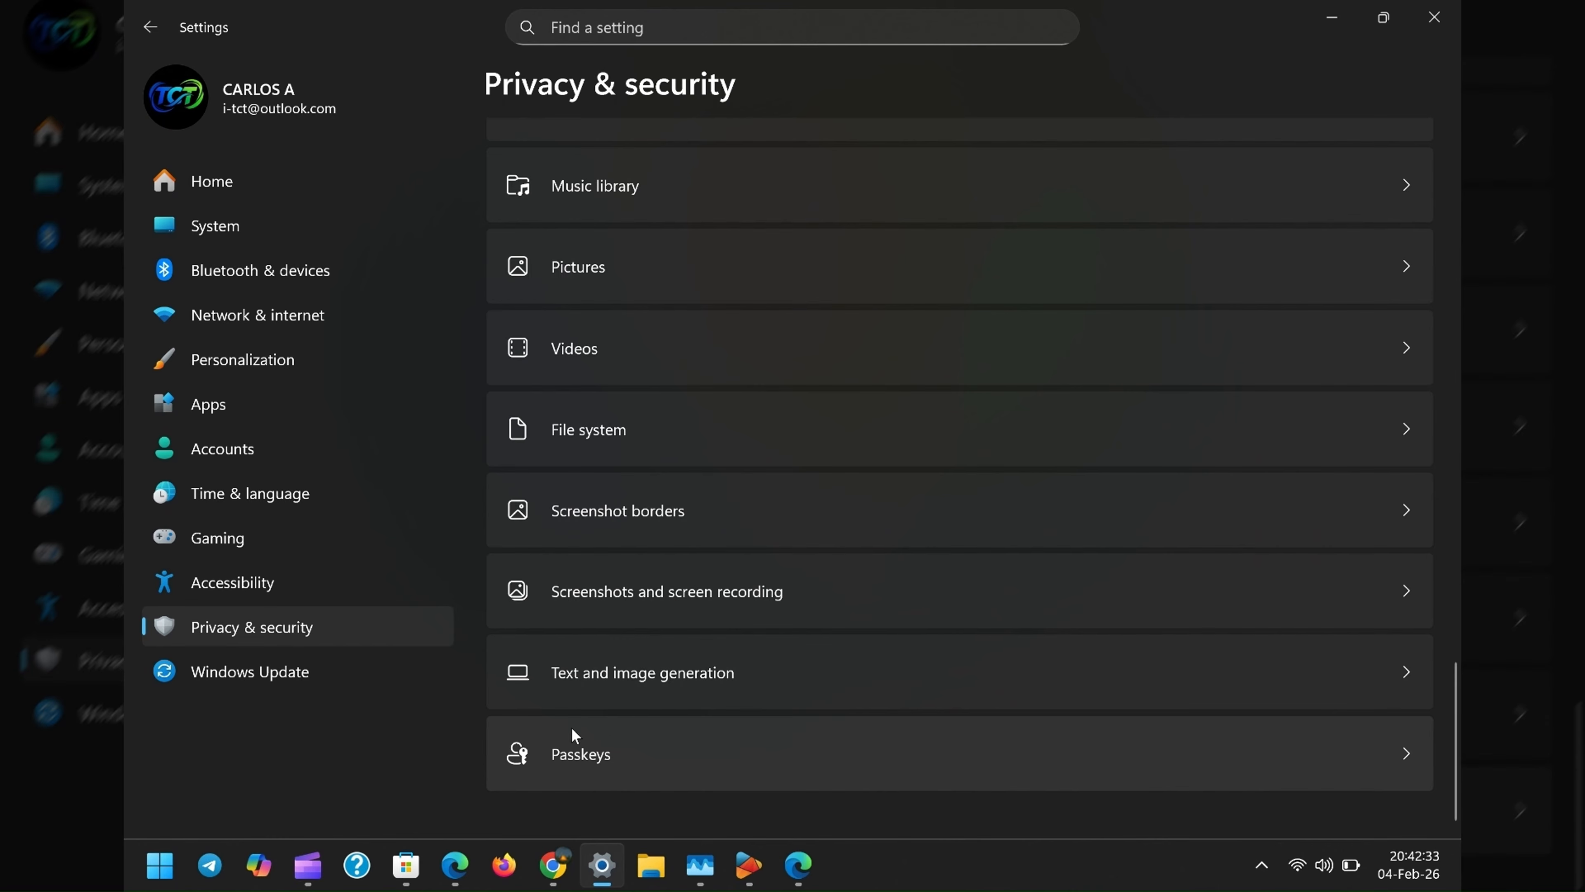
{"action": "scroll", "coordinate": [686, 690], "scroll_direction": "up", "scroll_amount": 10}
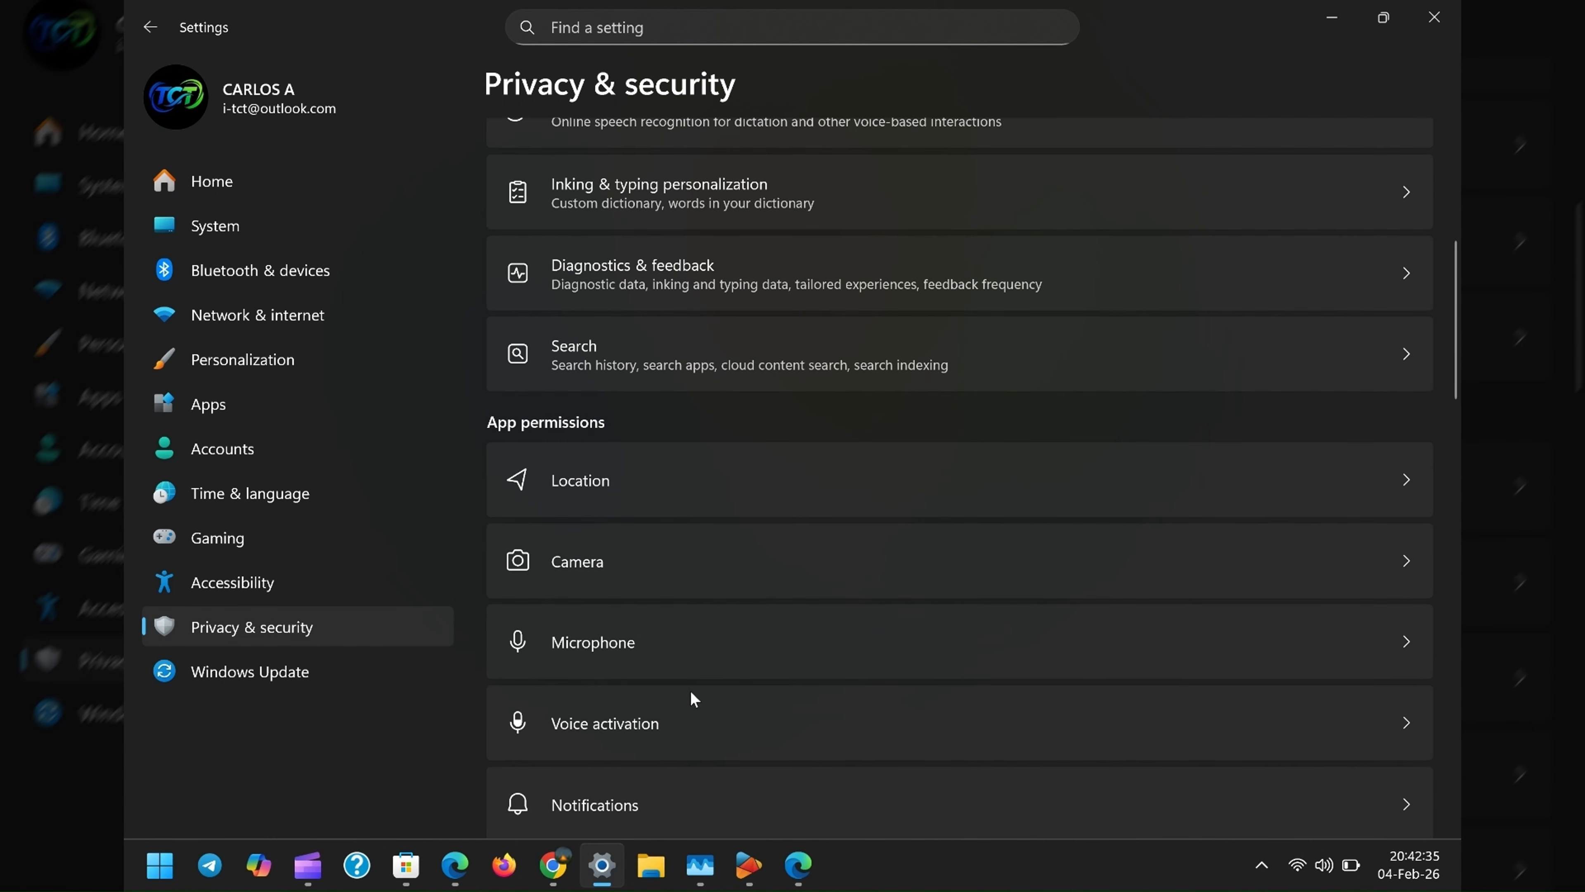
{"action": "left_click", "coordinate": [797, 289]}
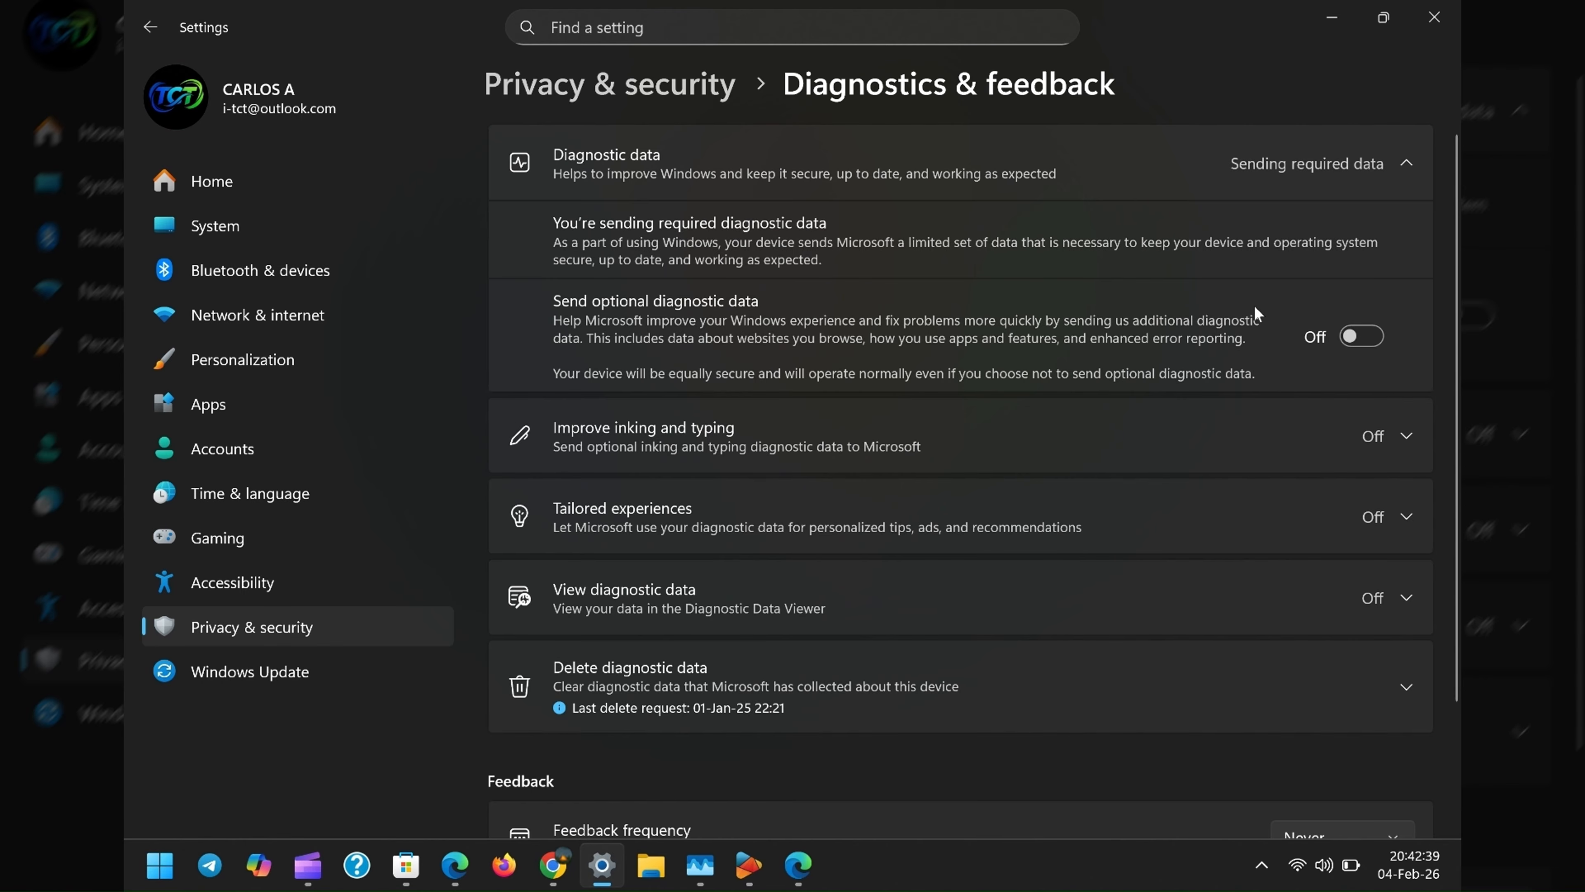
{"action": "scroll", "coordinate": [1267, 349], "scroll_direction": "down", "scroll_amount": 2}
{"action": "scroll", "coordinate": [1204, 518], "scroll_direction": "up", "scroll_amount": 1}
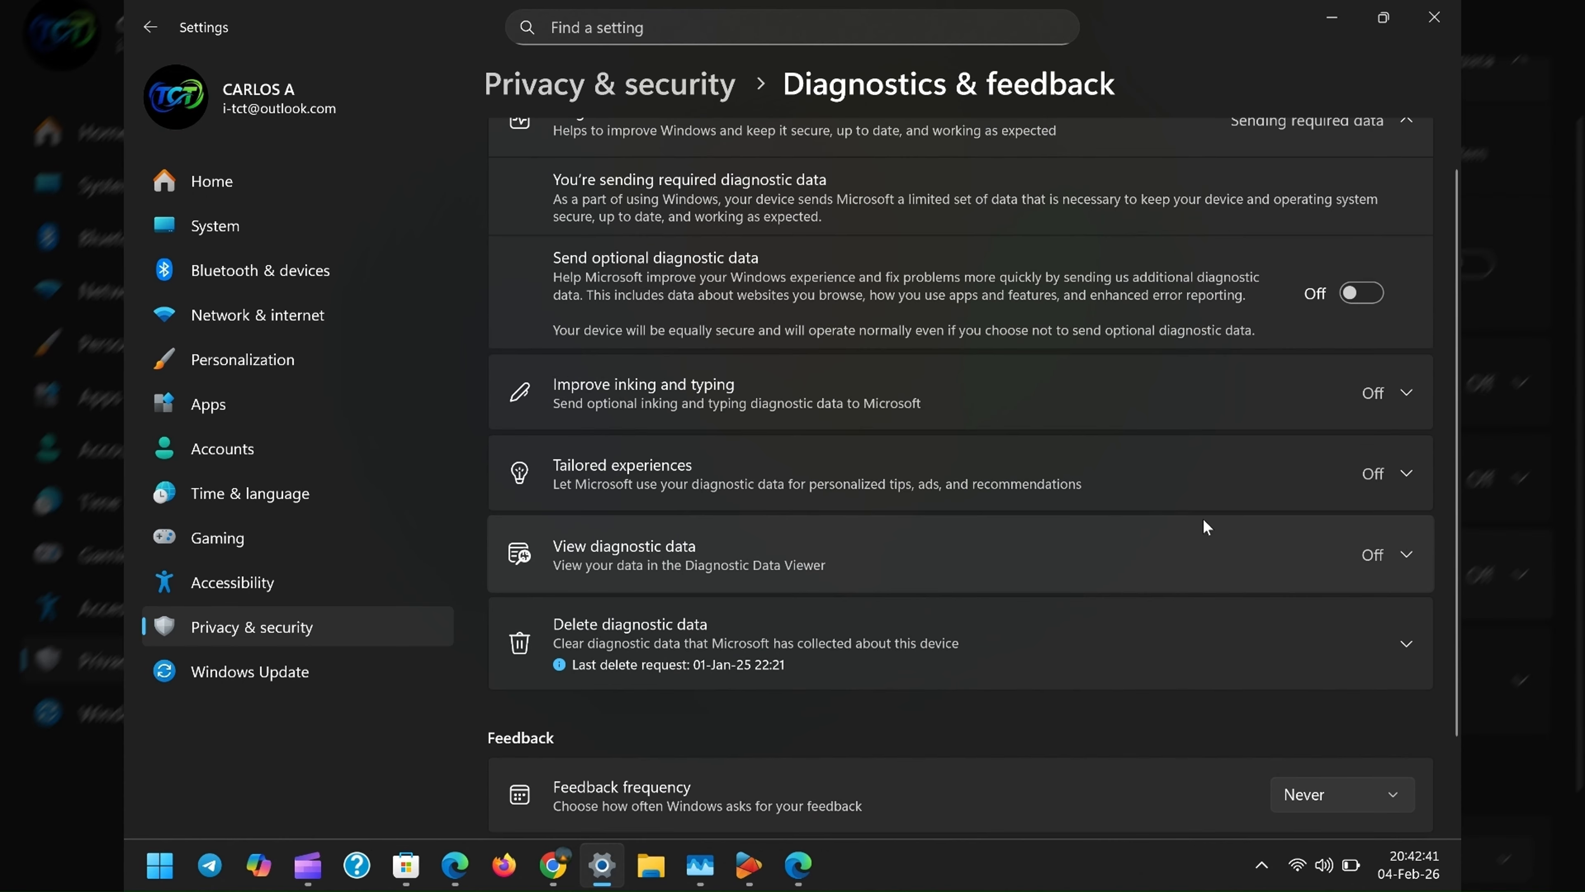
{"action": "scroll", "coordinate": [1202, 527], "scroll_direction": "up", "scroll_amount": 1}
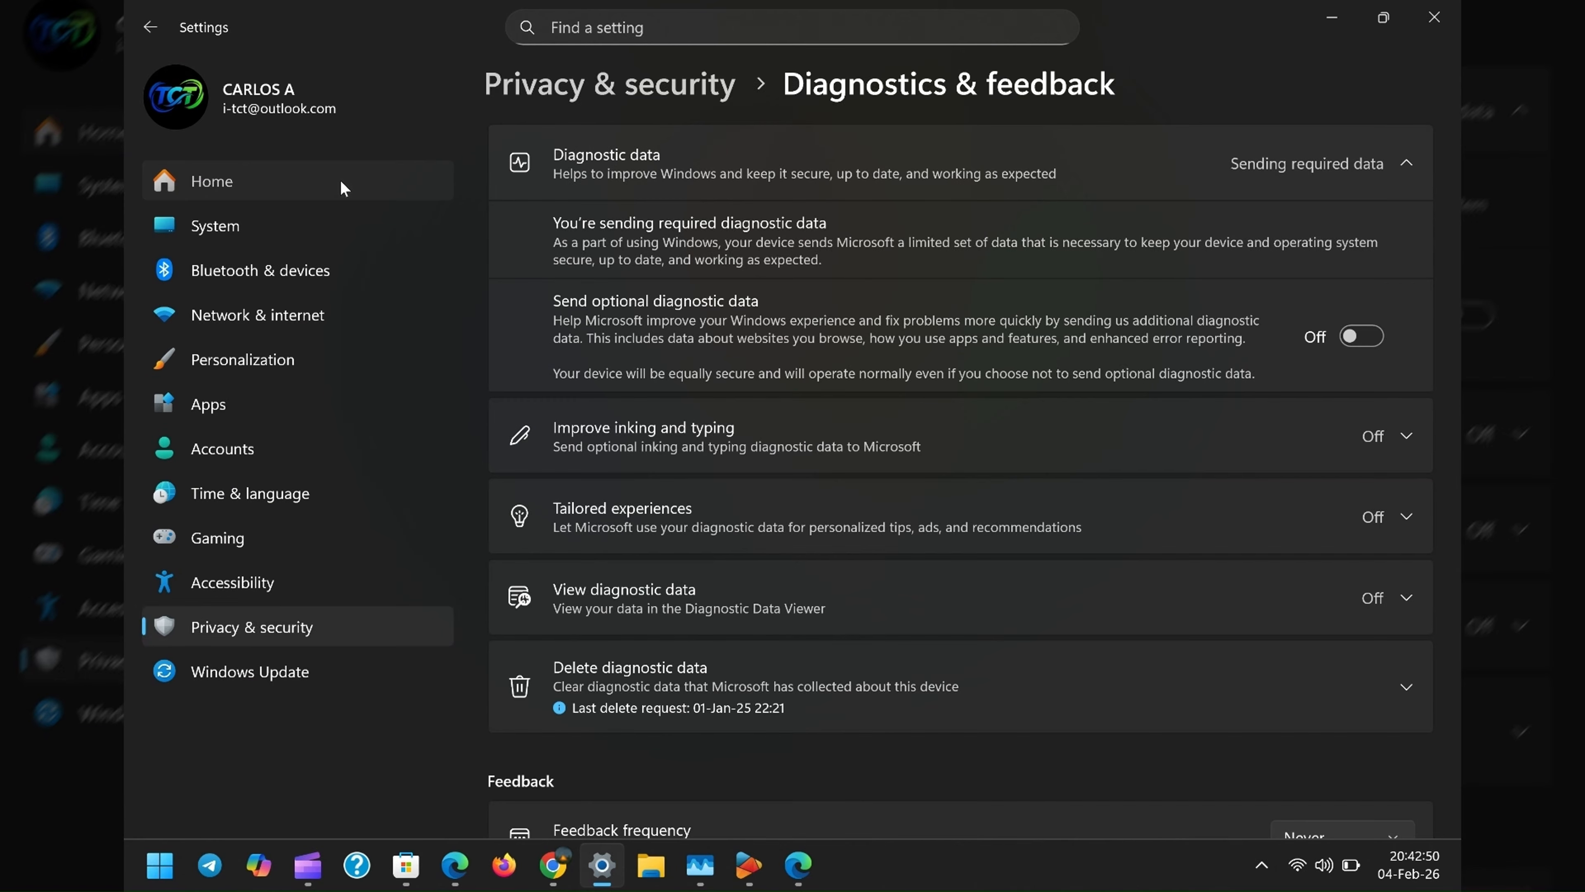
Return to the Settings home page and bring up the taskbar options for the running Settings app.
{"action": "left_click", "coordinate": [343, 182]}
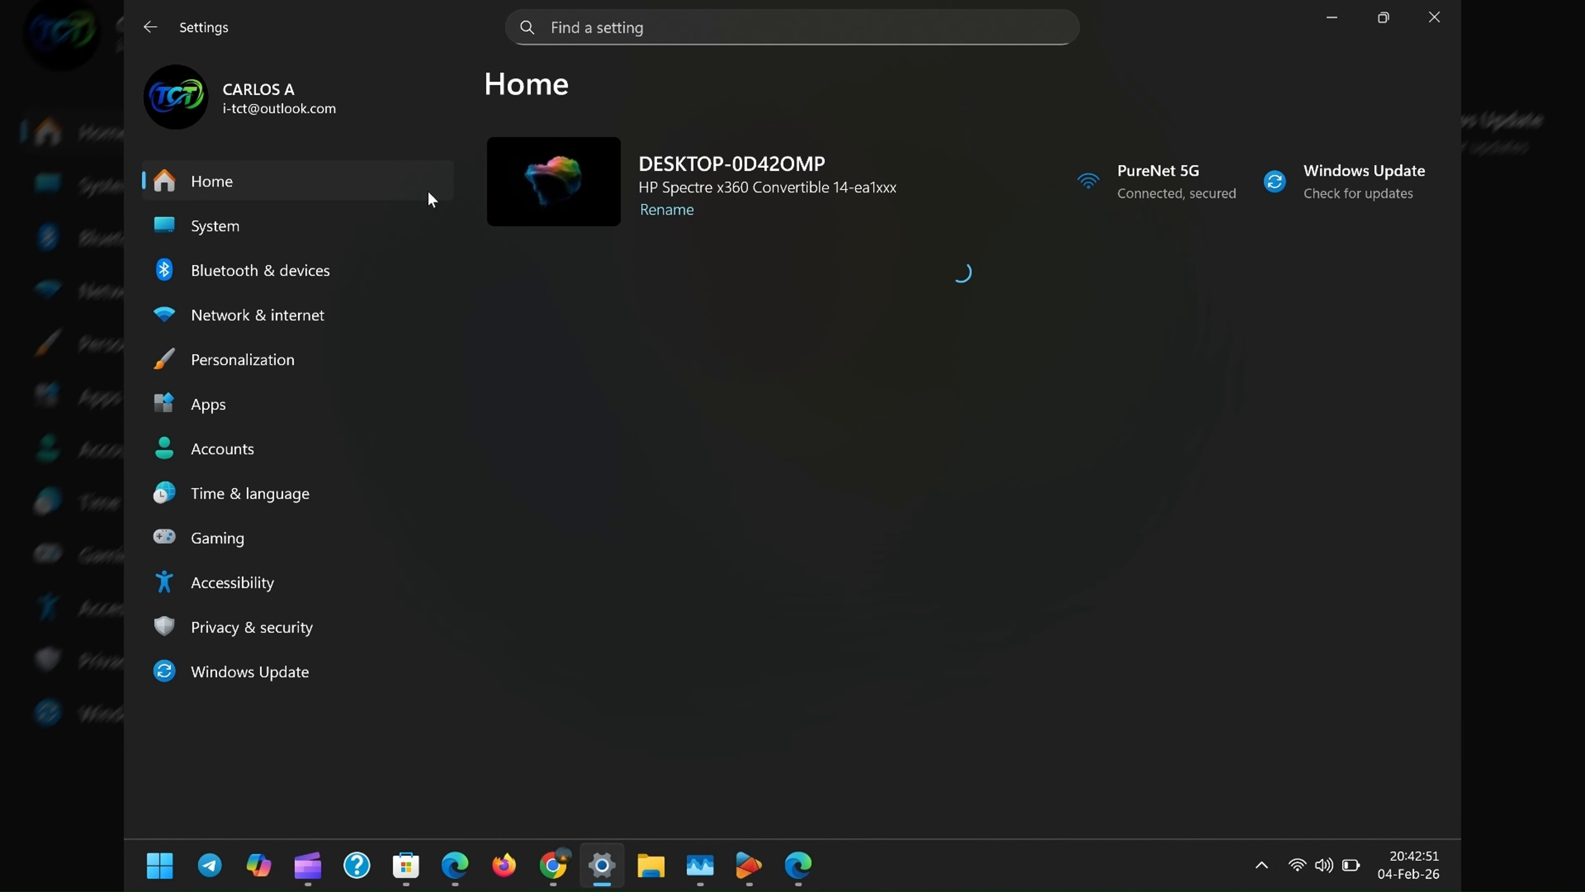
{"action": "mouse_move", "coordinate": [594, 865]}
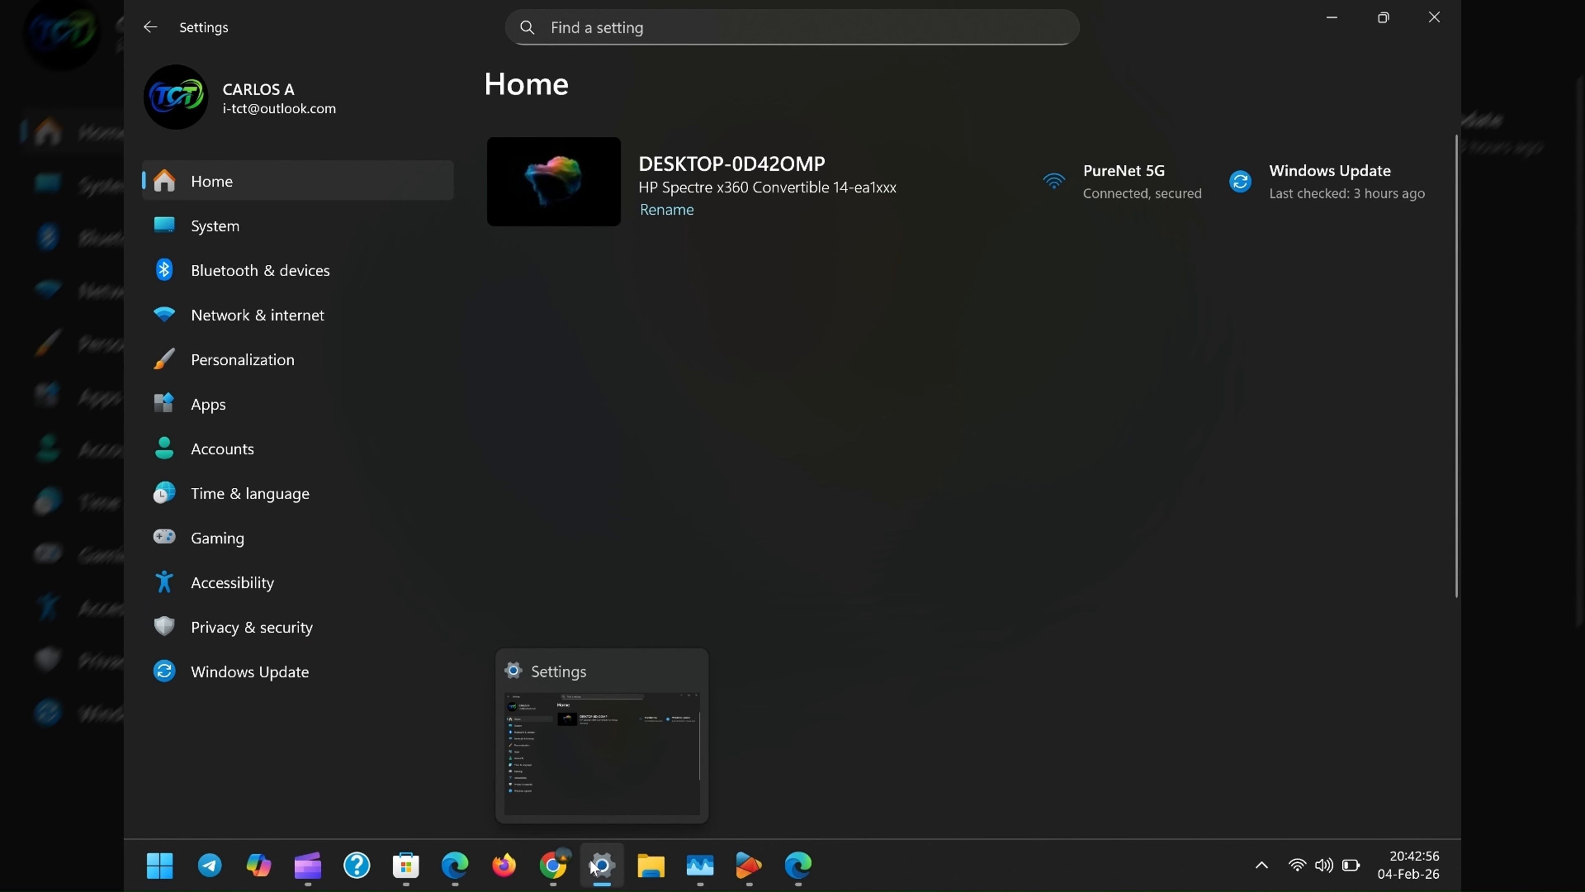
{"action": "right_click", "coordinate": [594, 865]}
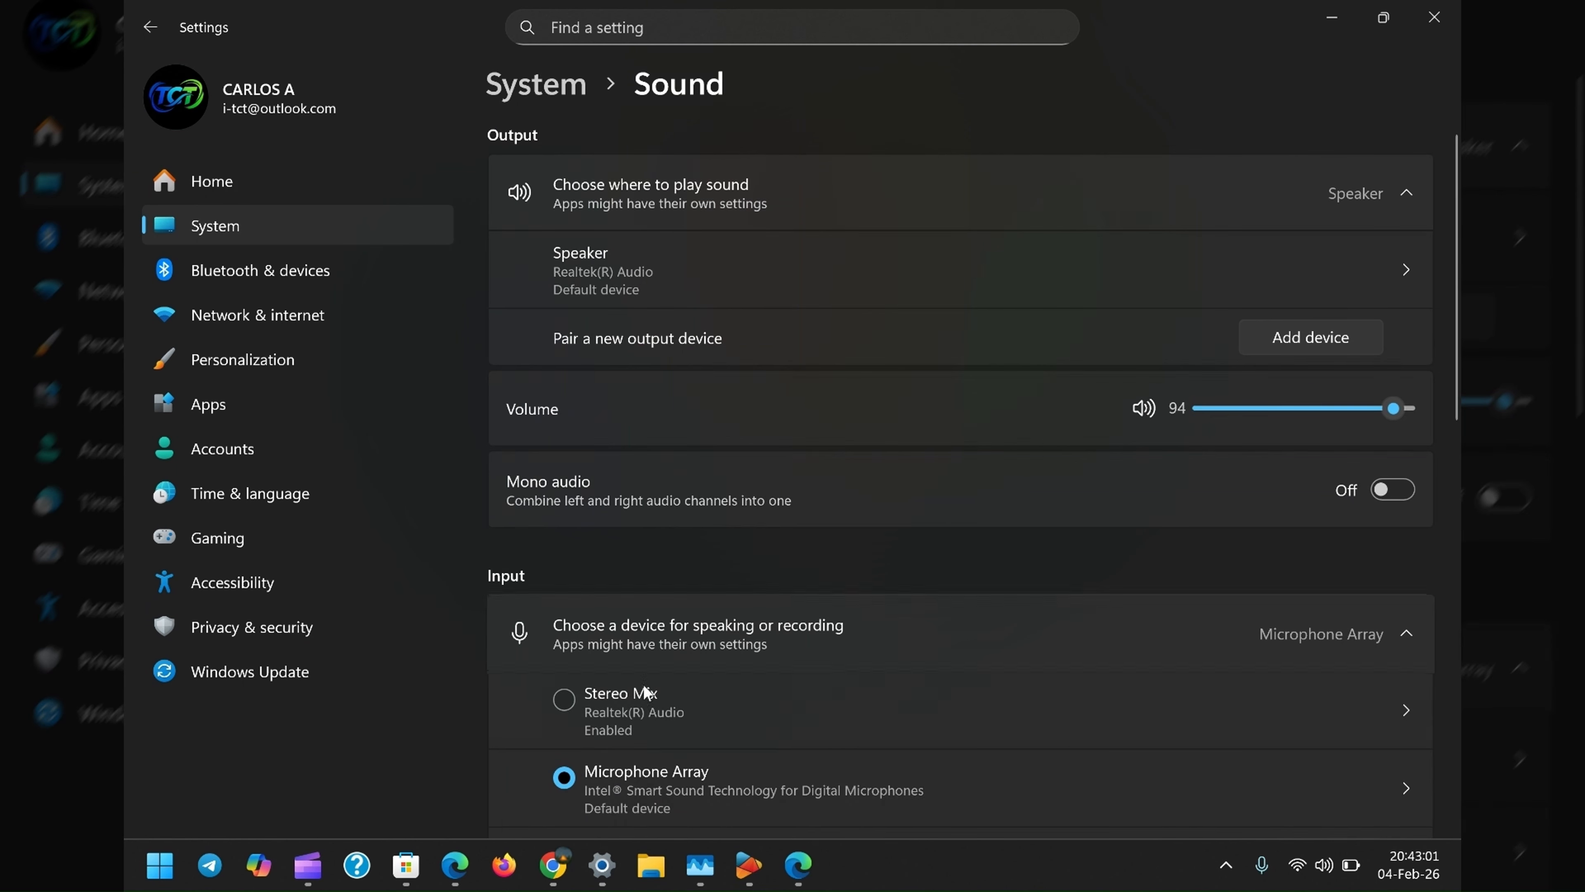
Open Task Manager and look at the actions available for the Microsoft Edge process without choosing one.
{"action": "right_click", "coordinate": [914, 860]}
{"action": "left_click", "coordinate": [995, 781]}
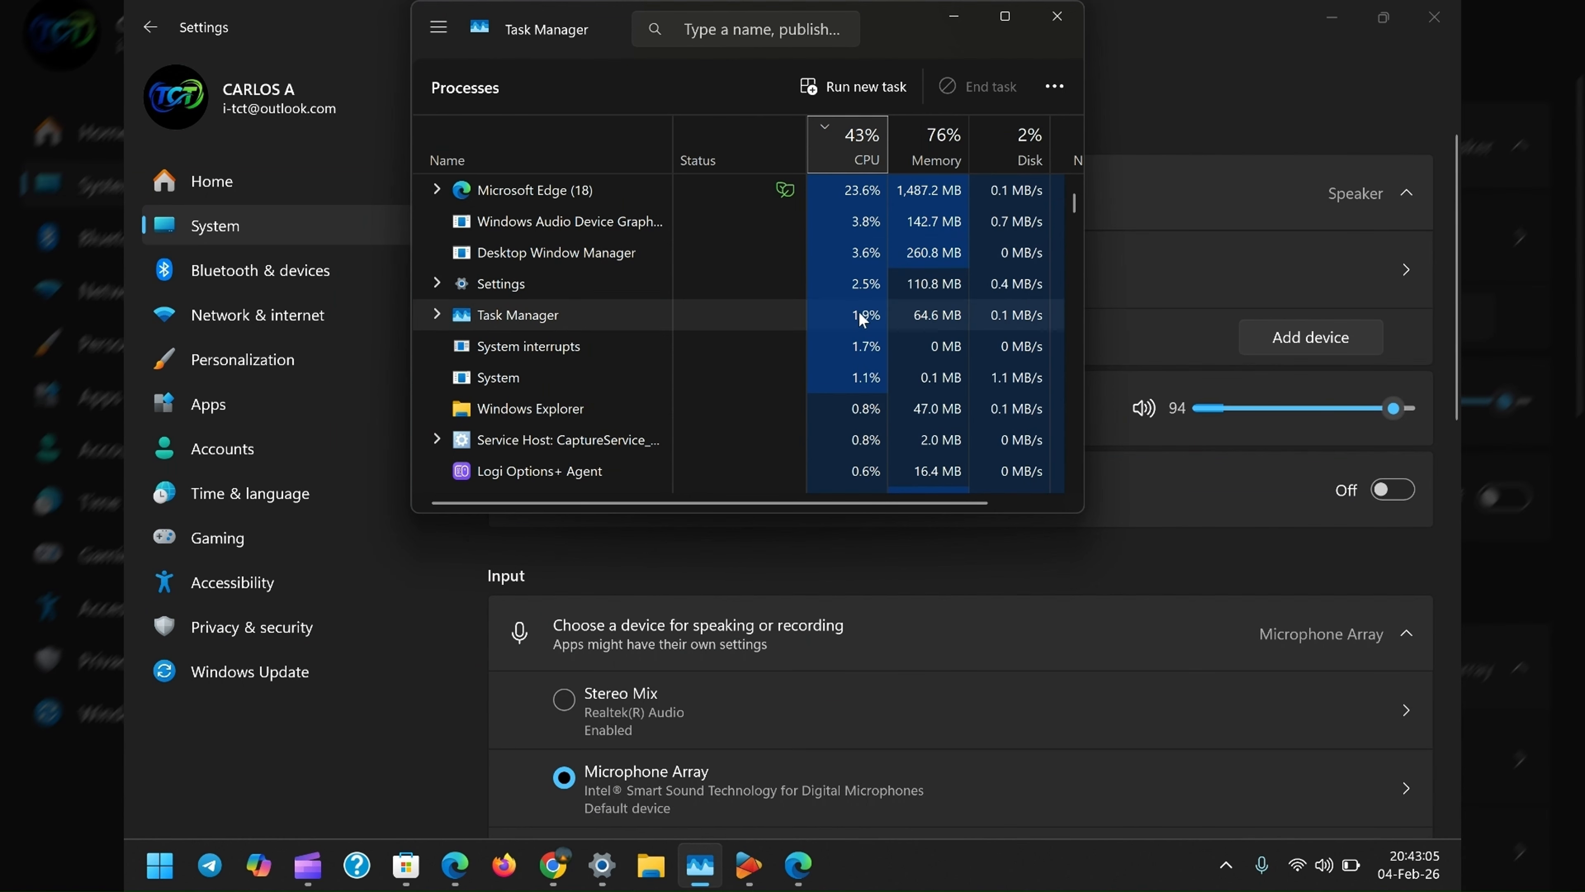
{"action": "right_click", "coordinate": [496, 212]}
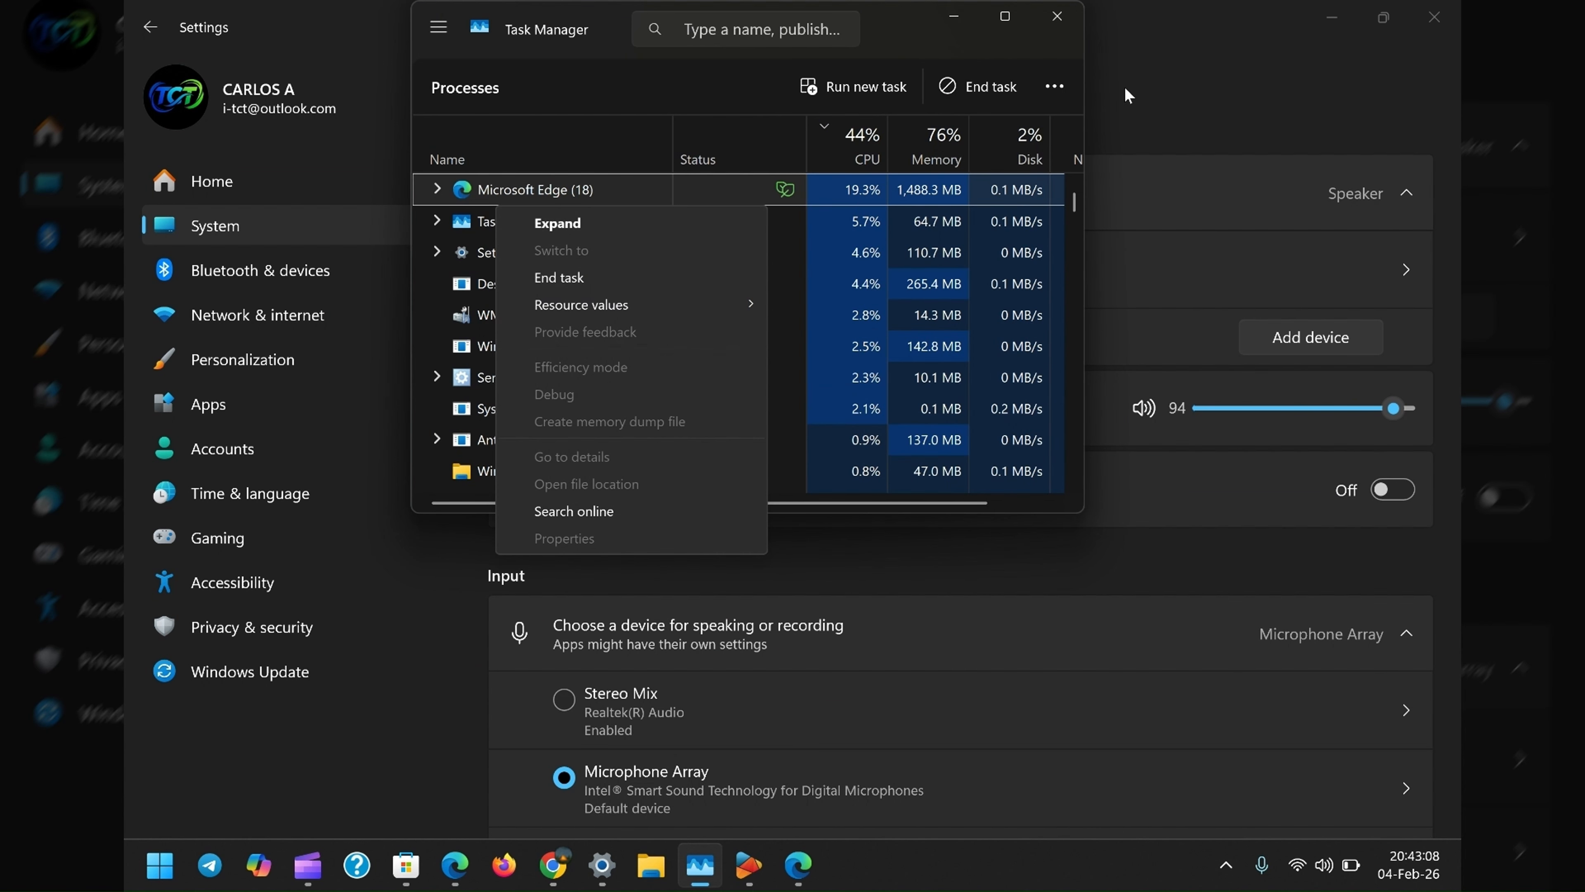
{"action": "left_click", "coordinate": [1123, 115]}
Close Task Manager and open the Advanced page of the System settings.
{"action": "left_click", "coordinate": [264, 230]}
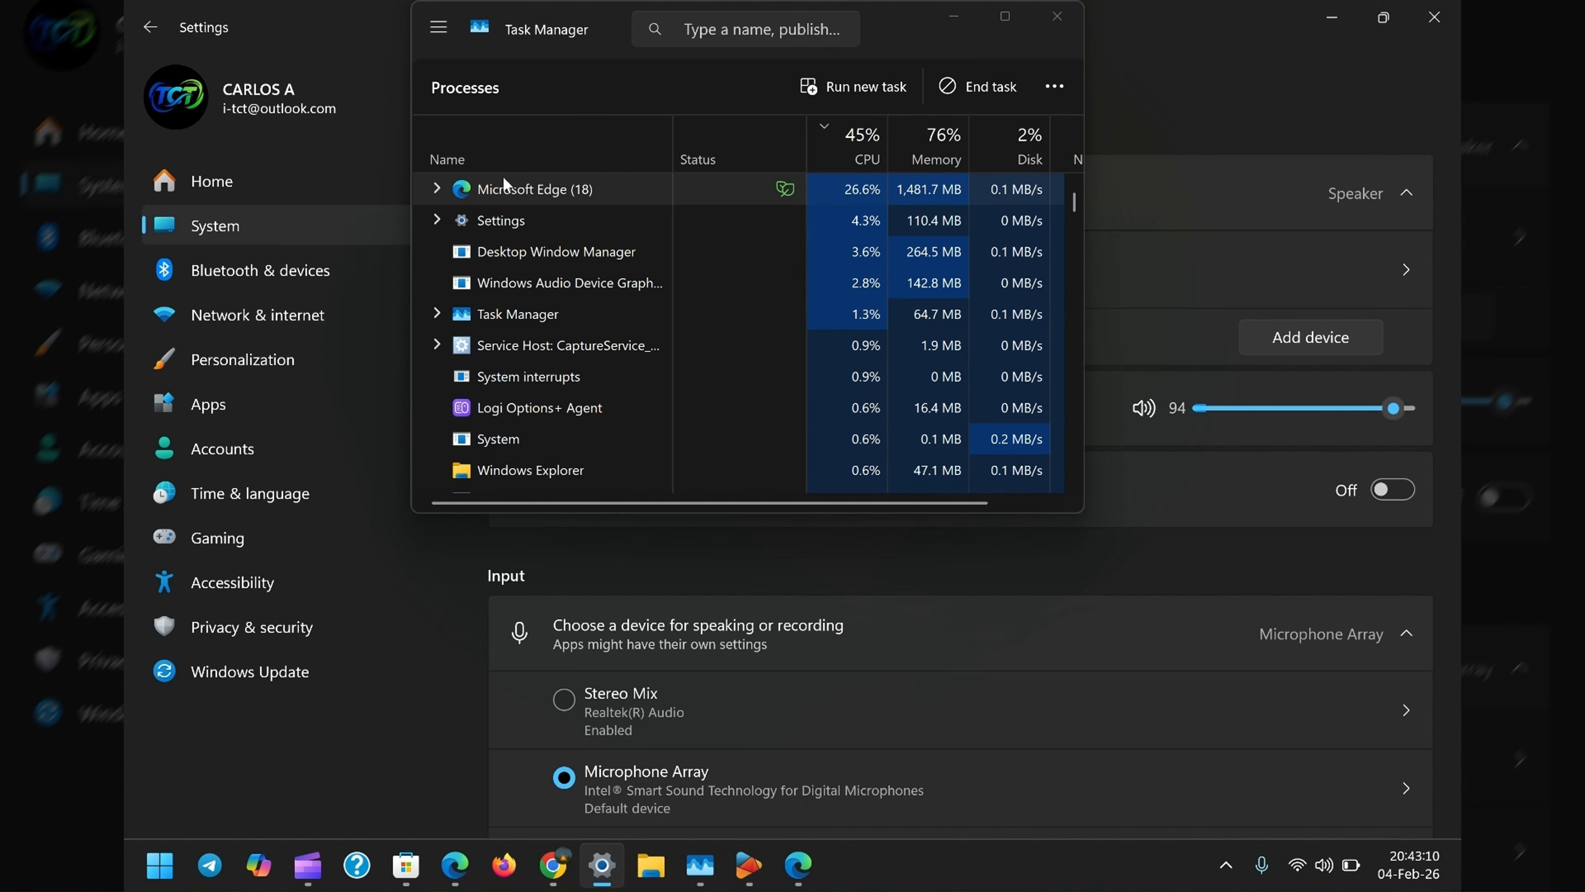
{"action": "left_click", "coordinate": [1056, 17]}
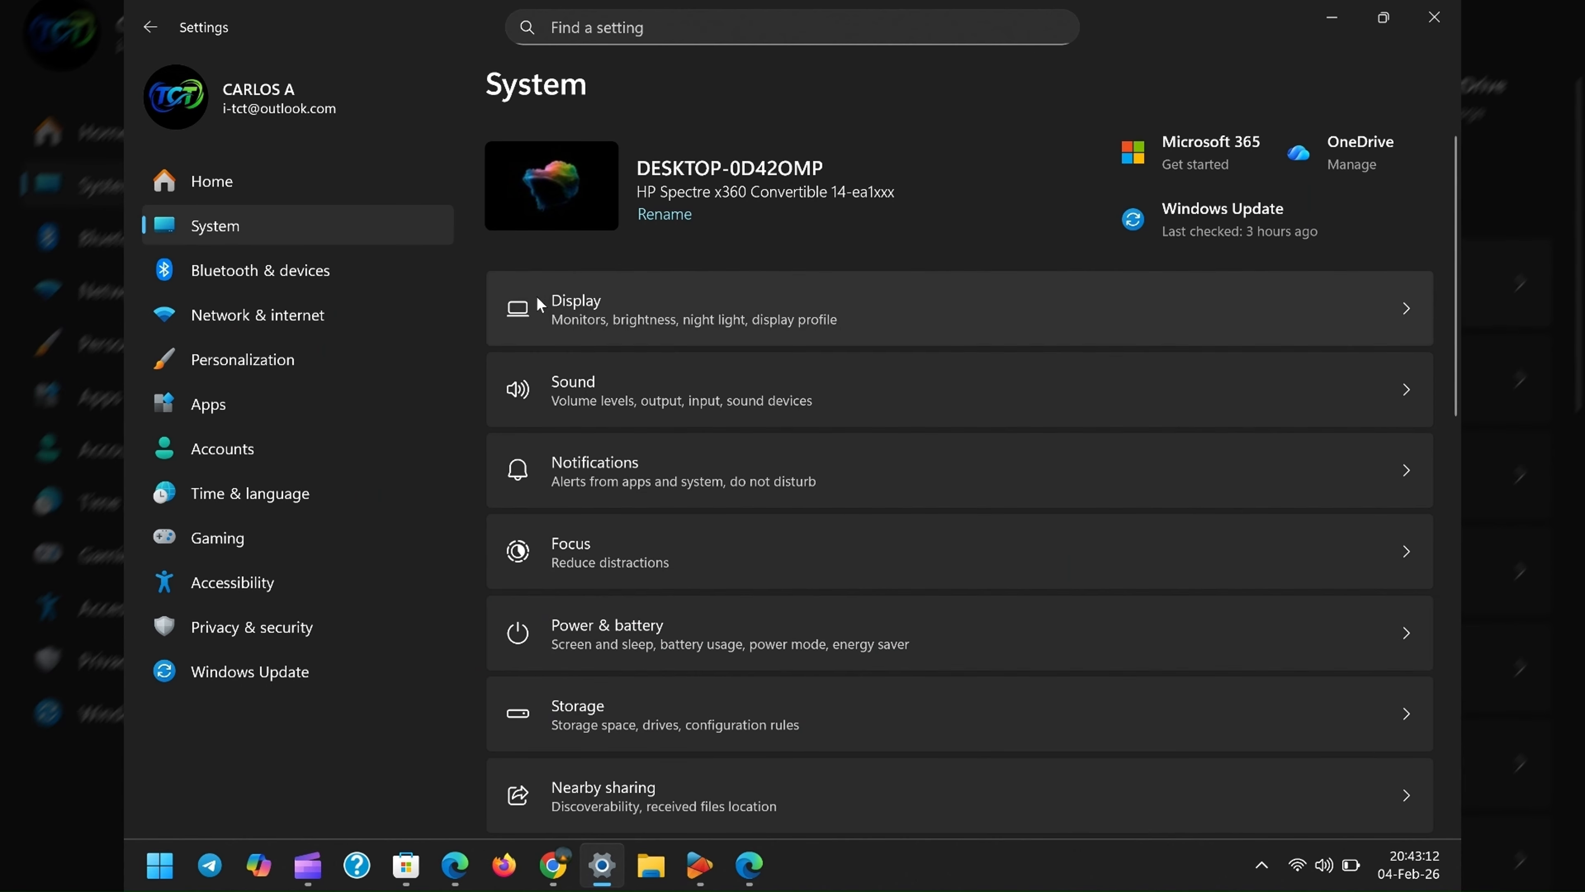
{"action": "scroll", "coordinate": [828, 626], "scroll_direction": "down", "scroll_amount": 5}
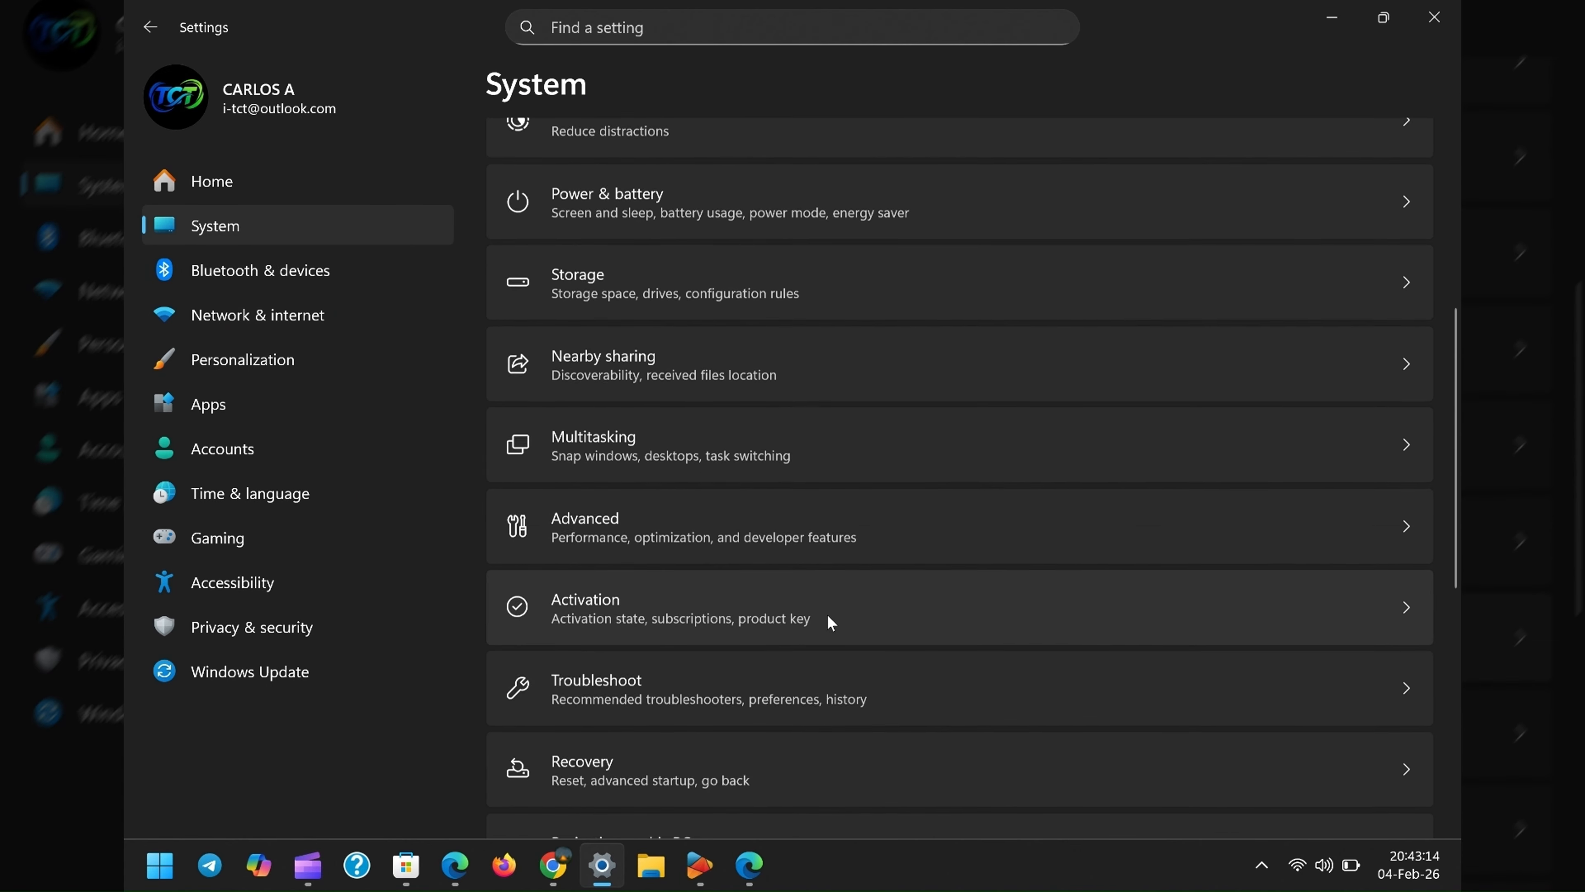
{"action": "scroll", "coordinate": [831, 580], "scroll_direction": "down", "scroll_amount": 5}
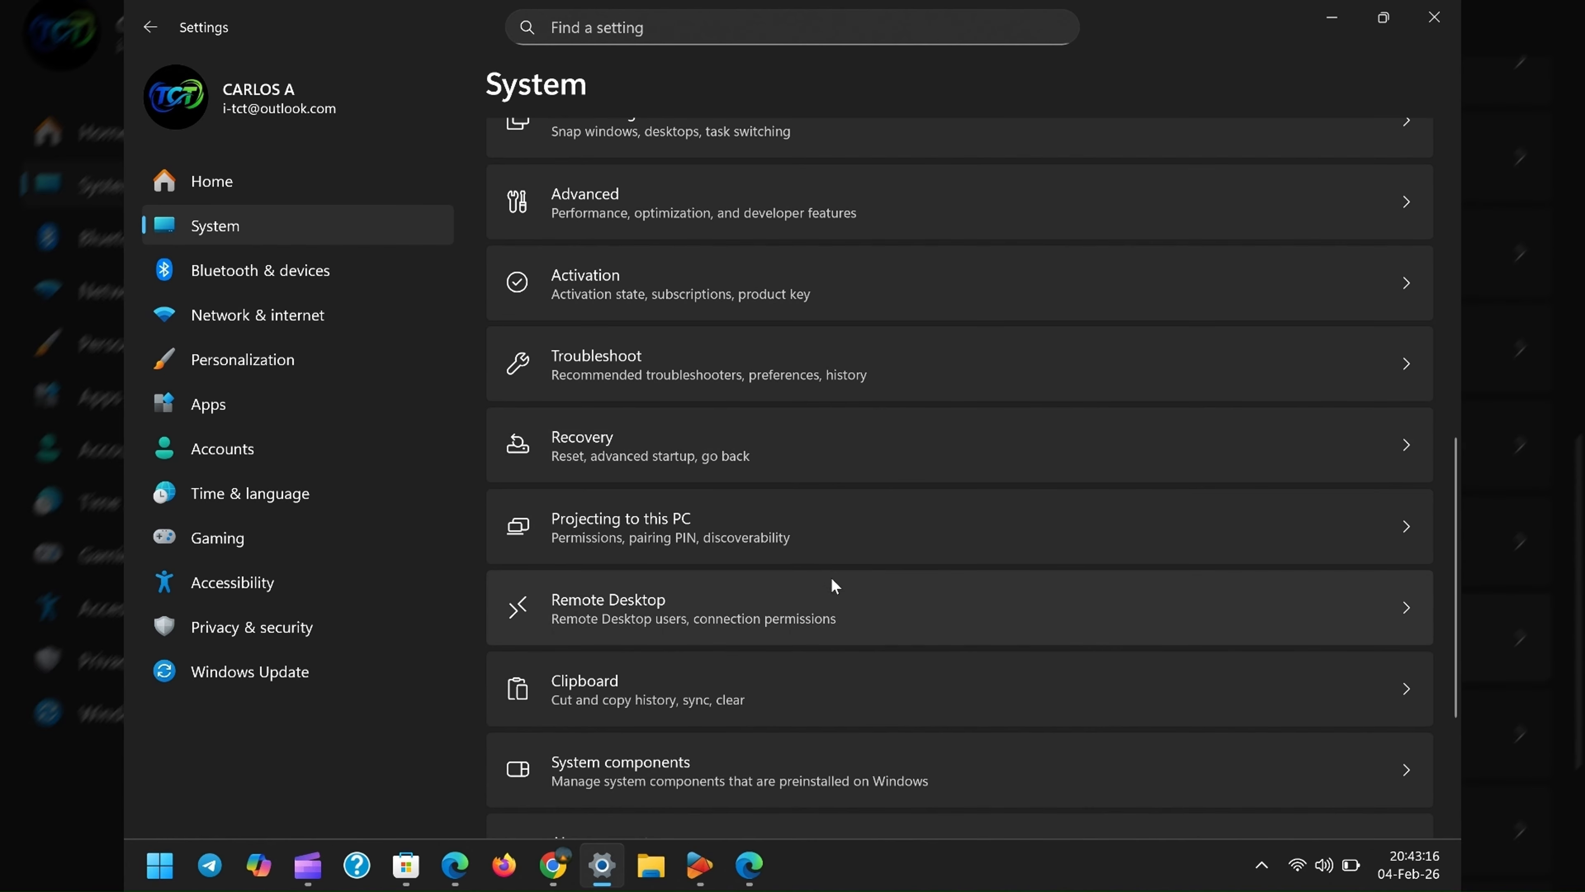
{"action": "left_click", "coordinate": [732, 218]}
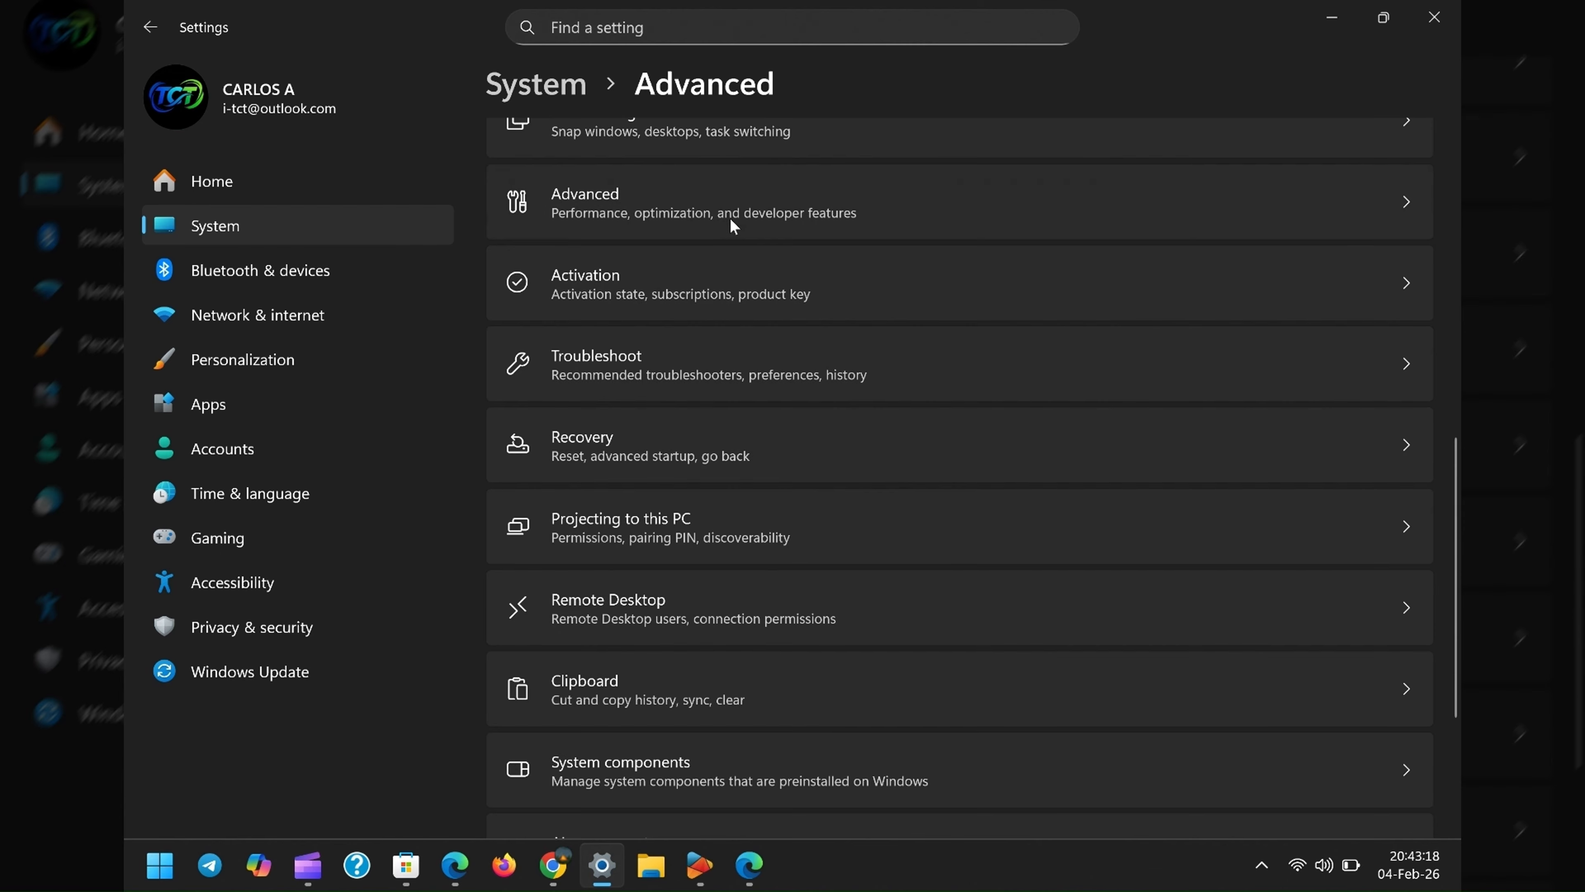
Toggle the End Task option for the taskbar and leave it on.
{"action": "left_click", "coordinate": [1382, 193]}
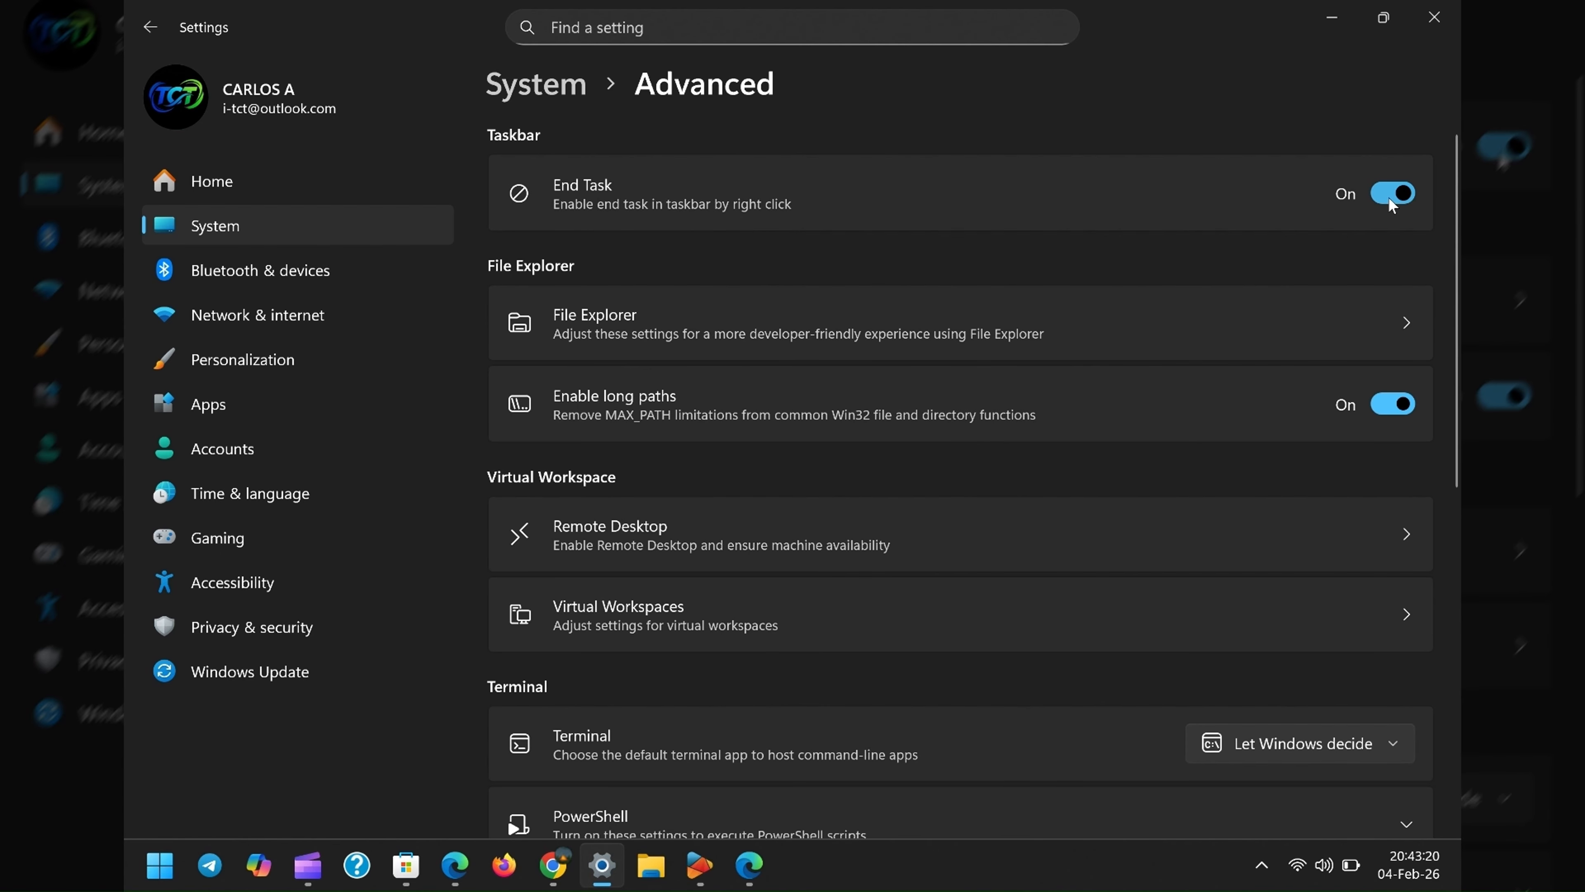
{"action": "left_click", "coordinate": [1382, 193]}
{"action": "left_click", "coordinate": [1384, 196]}
{"action": "left_click", "coordinate": [1384, 196]}
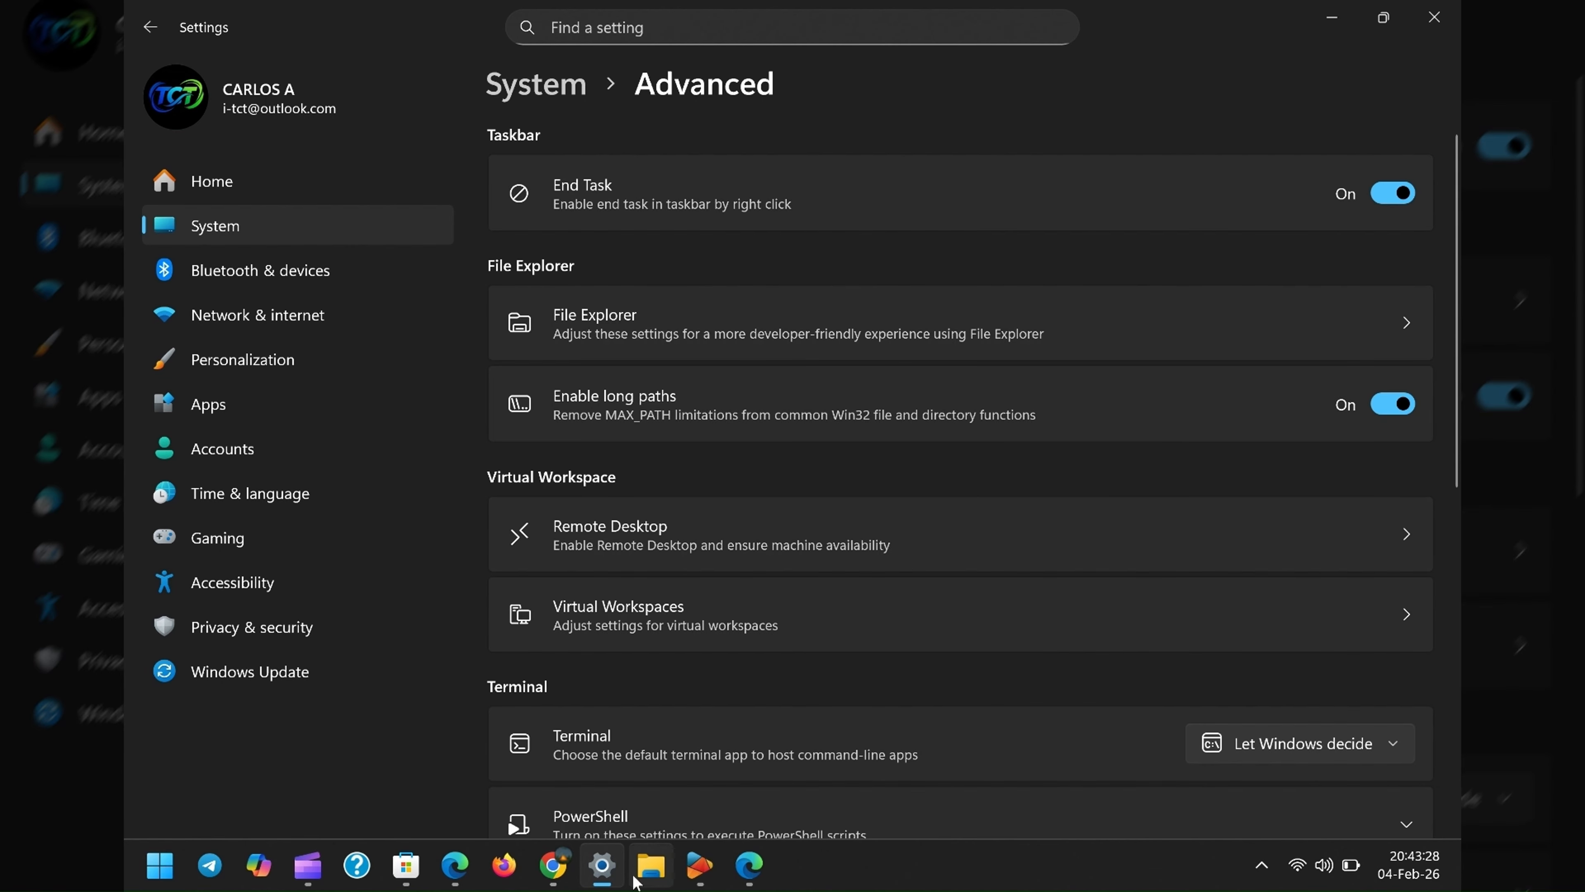
End the running Settings app with the taskbar's End task option.
{"action": "right_click", "coordinate": [603, 866]}
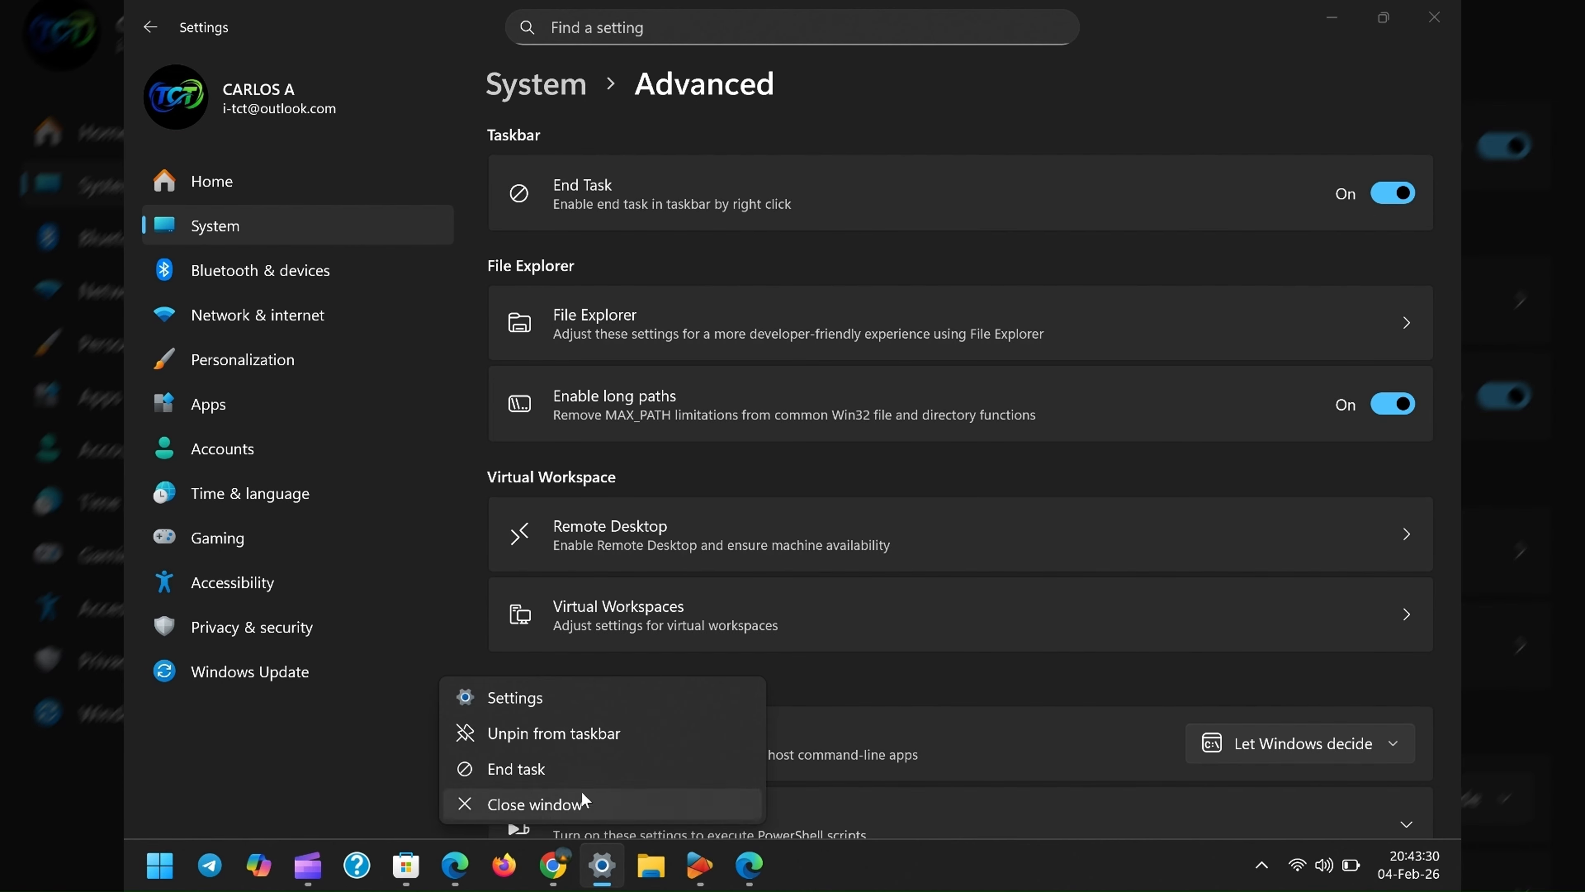
{"action": "left_click", "coordinate": [550, 765]}
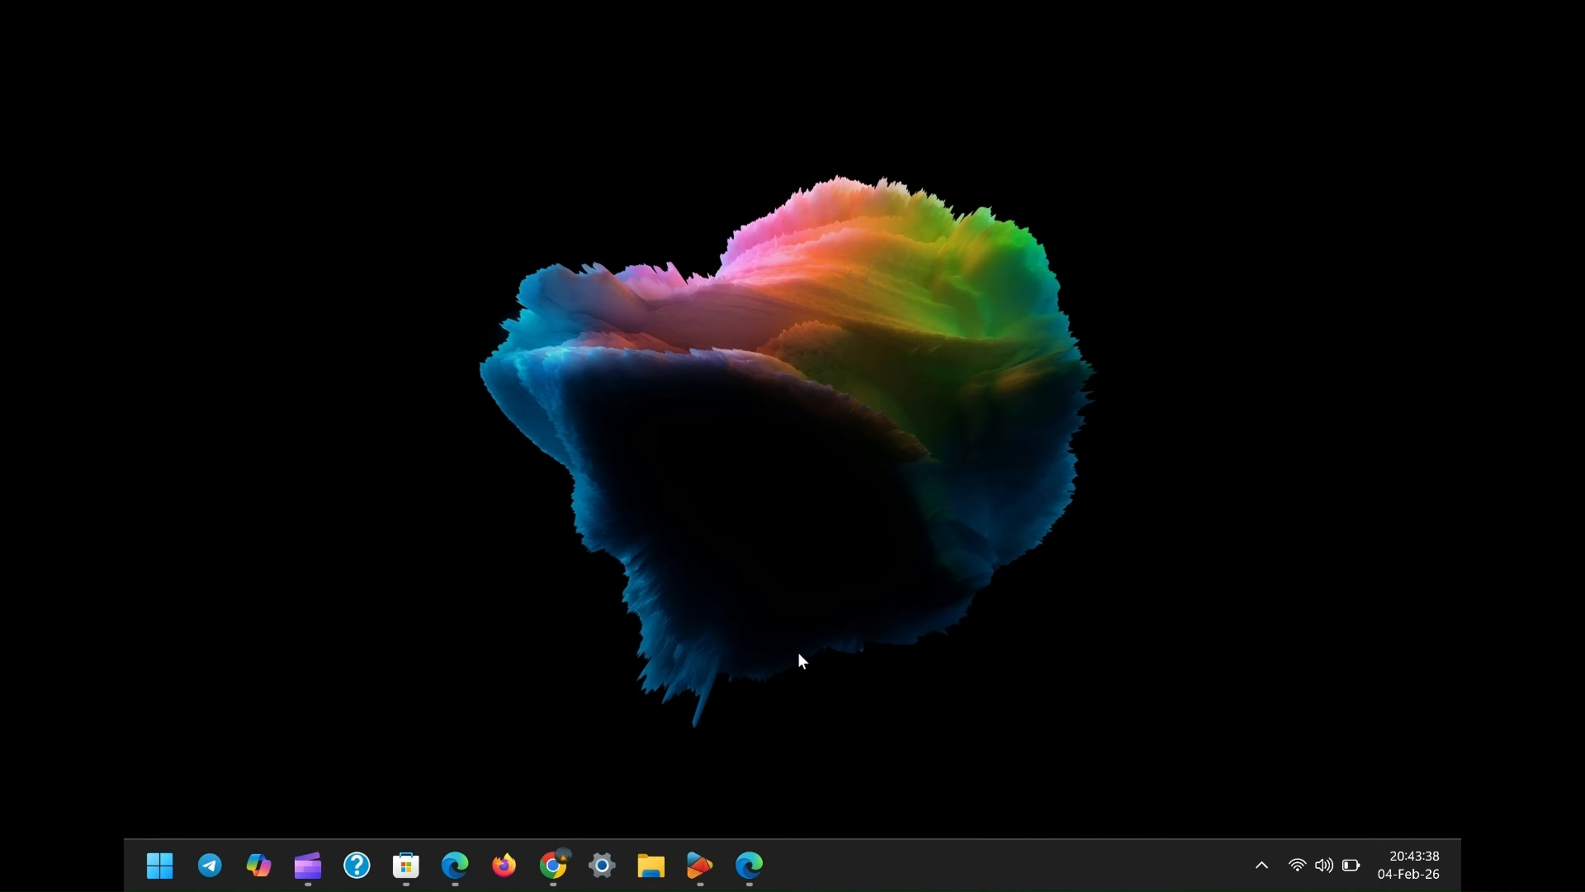
Reopen Settings and go to the General permissions page under Privacy & security.
{"action": "left_click", "coordinate": [614, 864]}
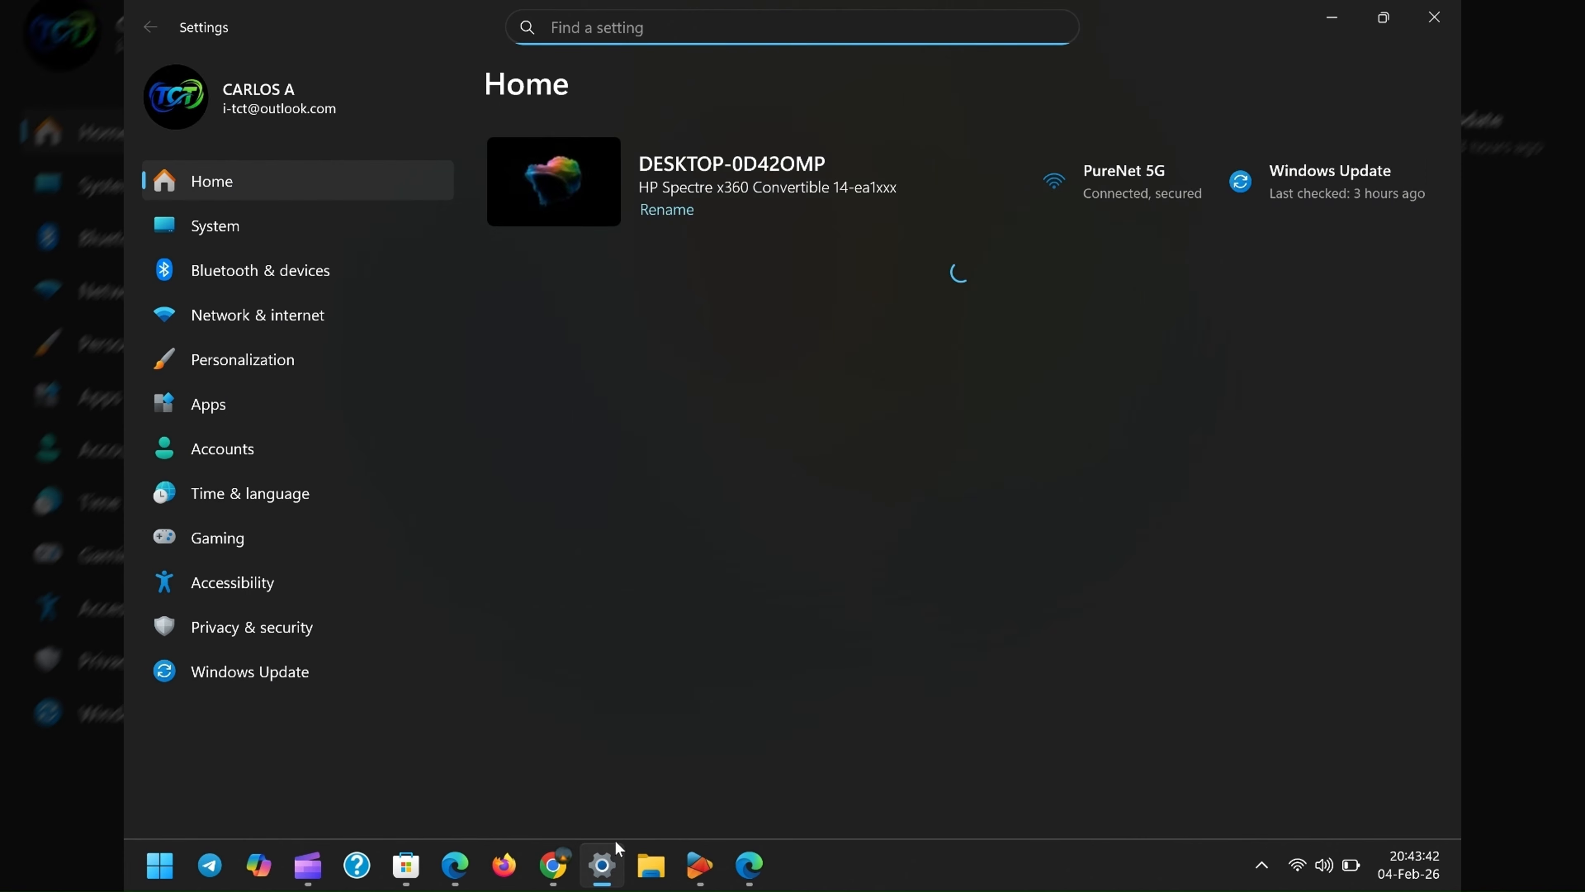
{"action": "mouse_move", "coordinate": [618, 847]}
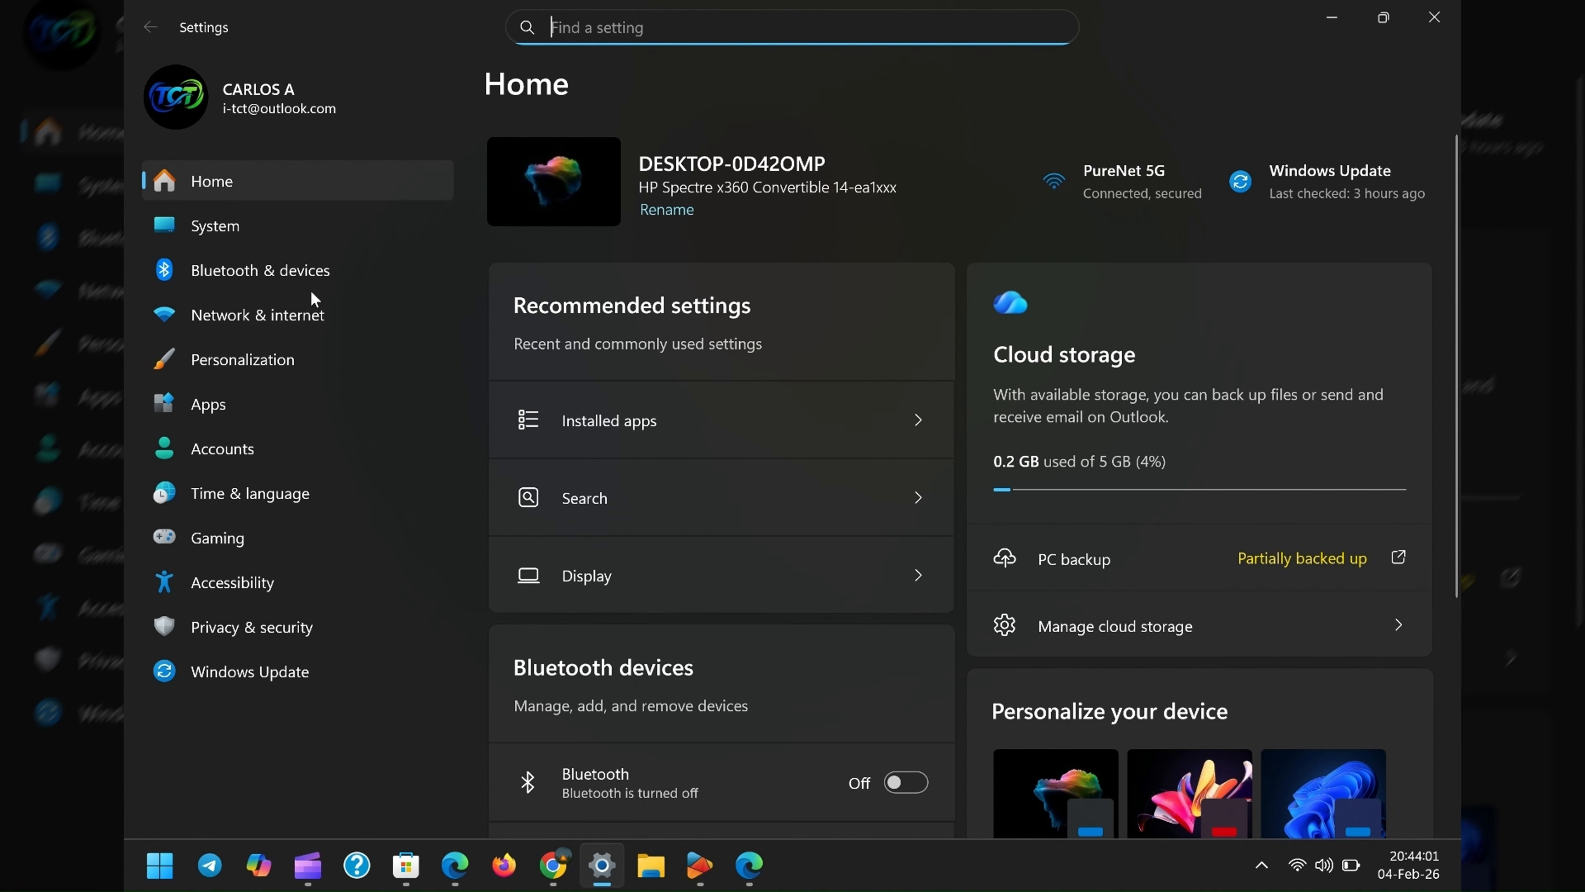
{"action": "left_click", "coordinate": [254, 628]}
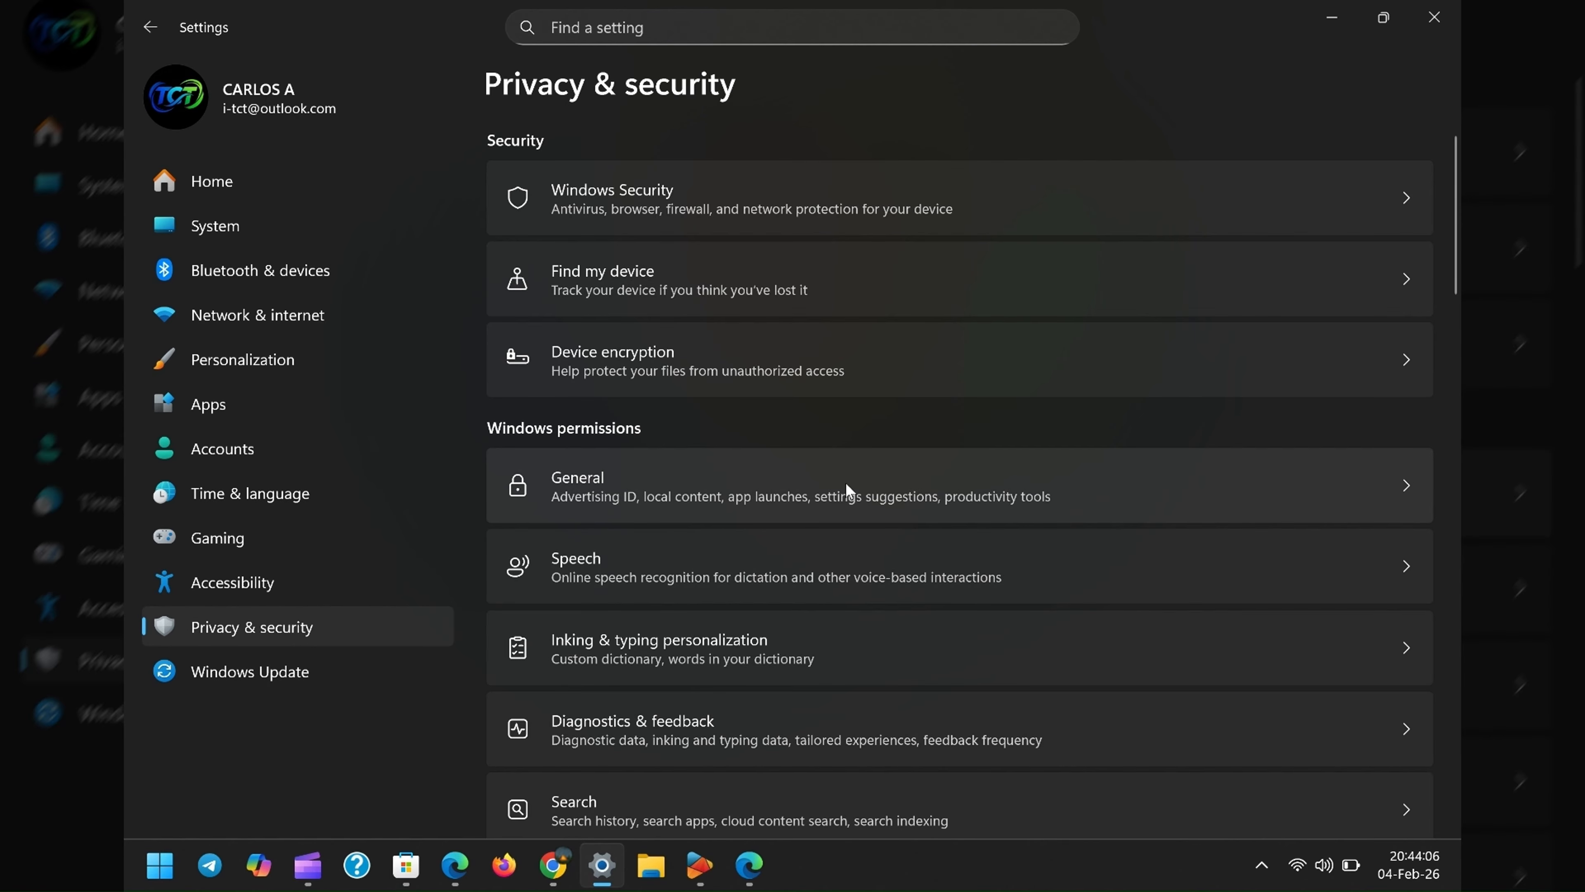
{"action": "left_click", "coordinate": [930, 486]}
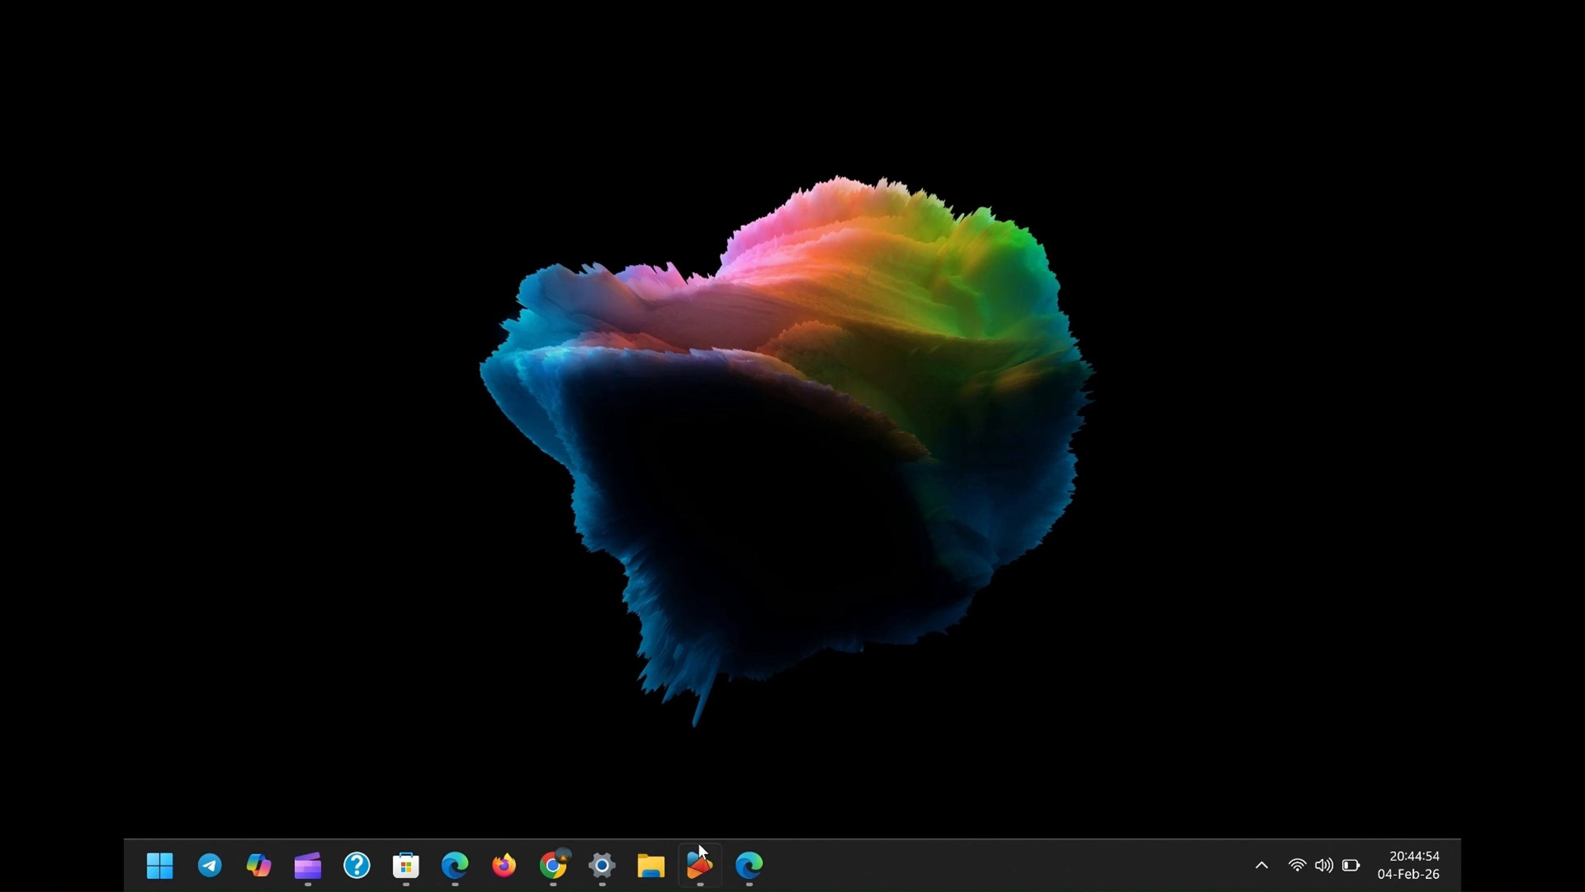
Switch to HD Video Converter Factory Pro and add 4514702-hd_1920_1080_24fps.mp4 to its Converter.
{"action": "left_click", "coordinate": [700, 862]}
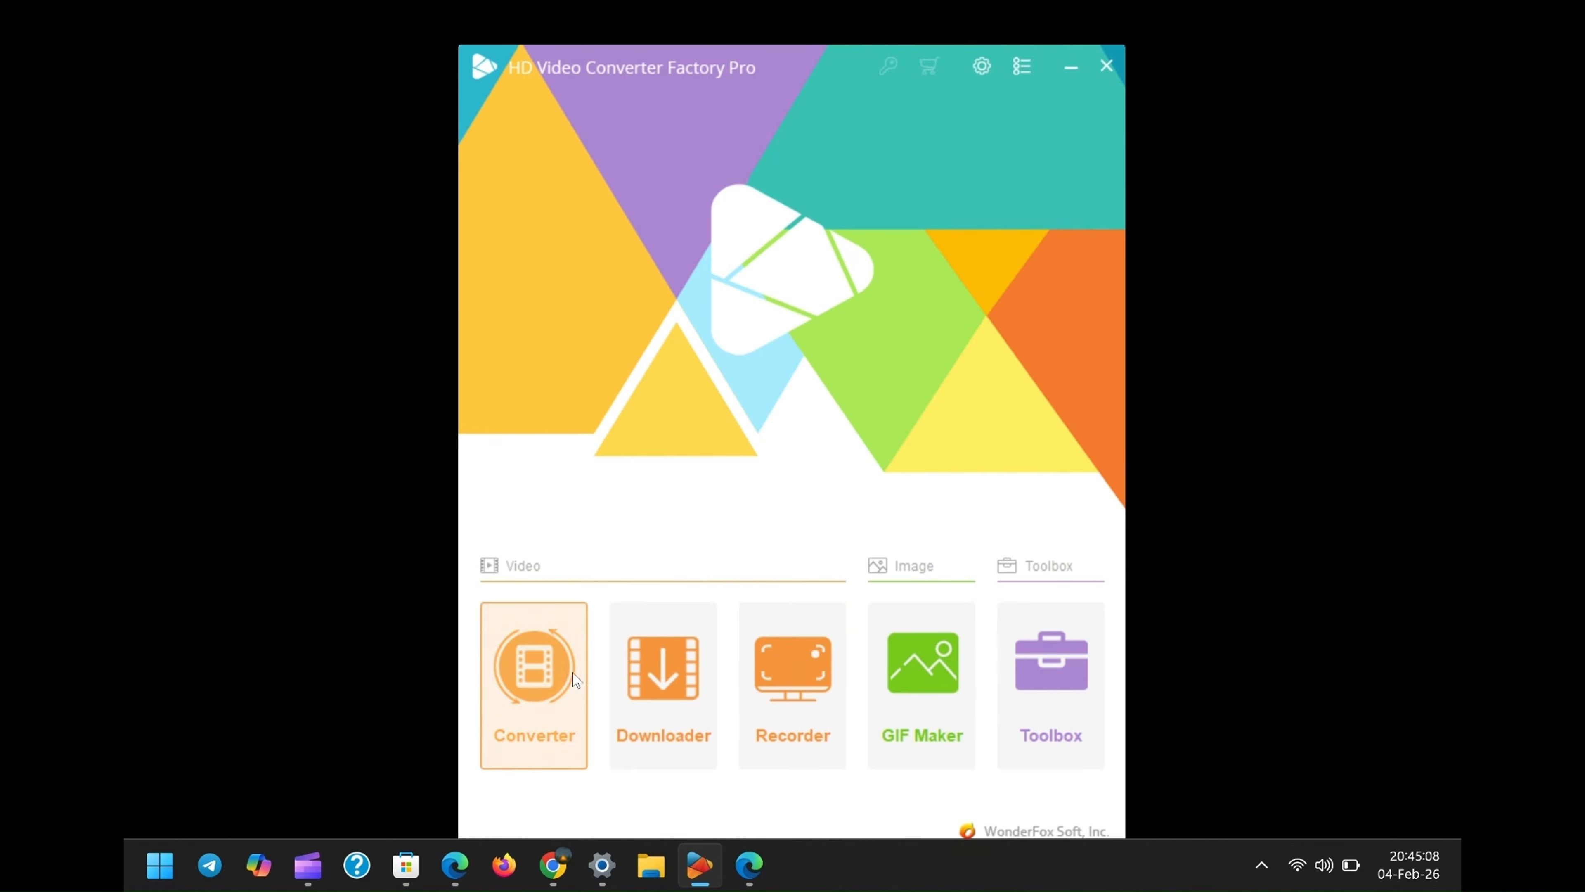
{"action": "left_click", "coordinate": [552, 681]}
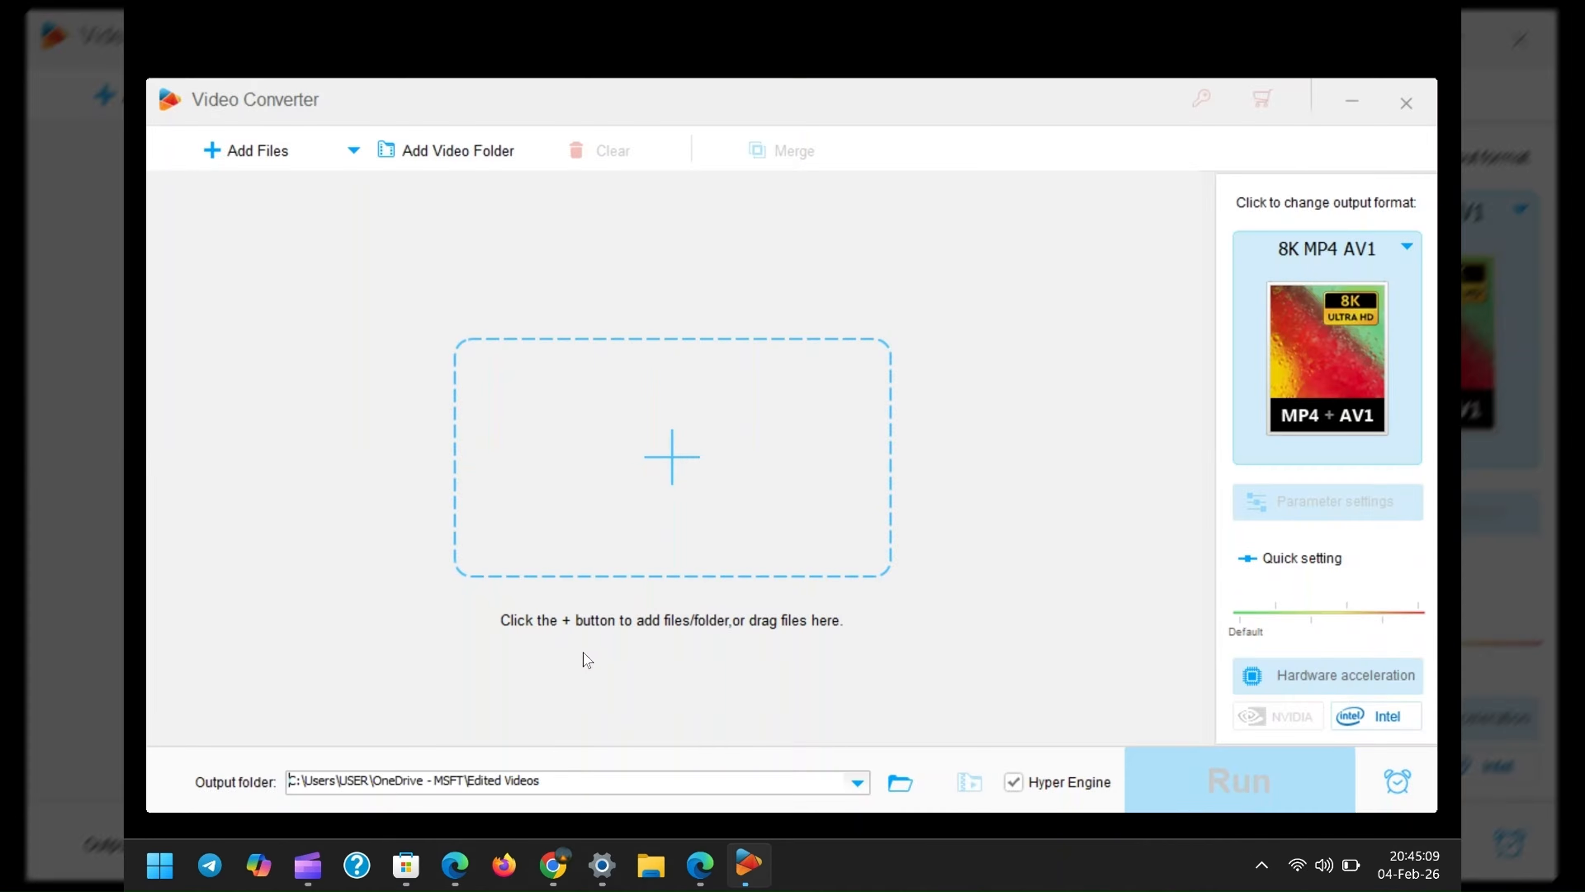
{"action": "left_click", "coordinate": [1328, 309]}
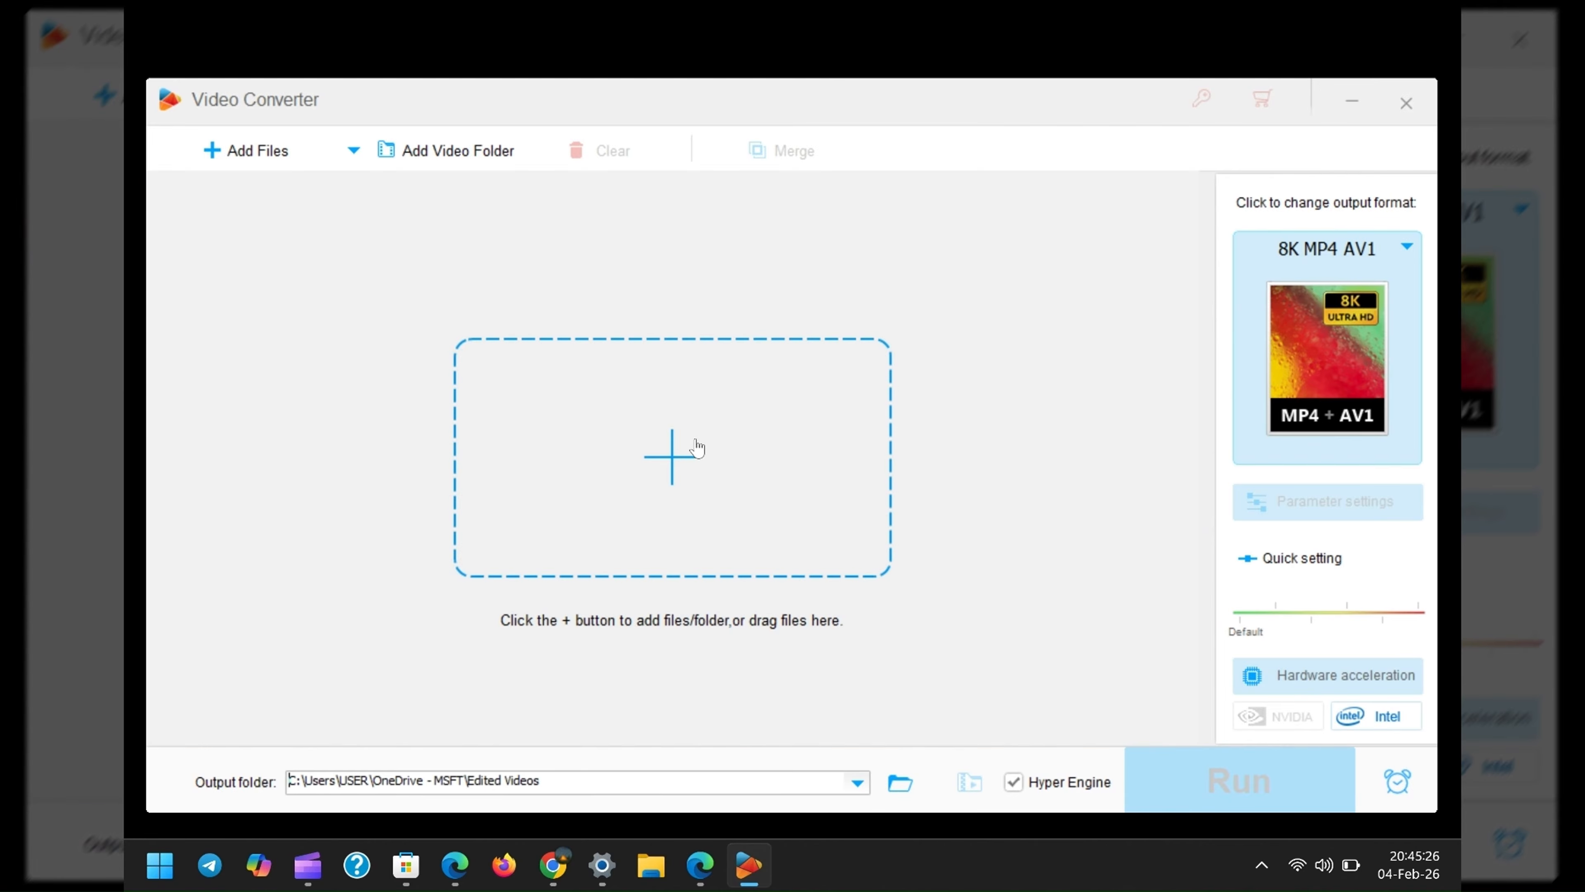
{"action": "left_click", "coordinate": [697, 445]}
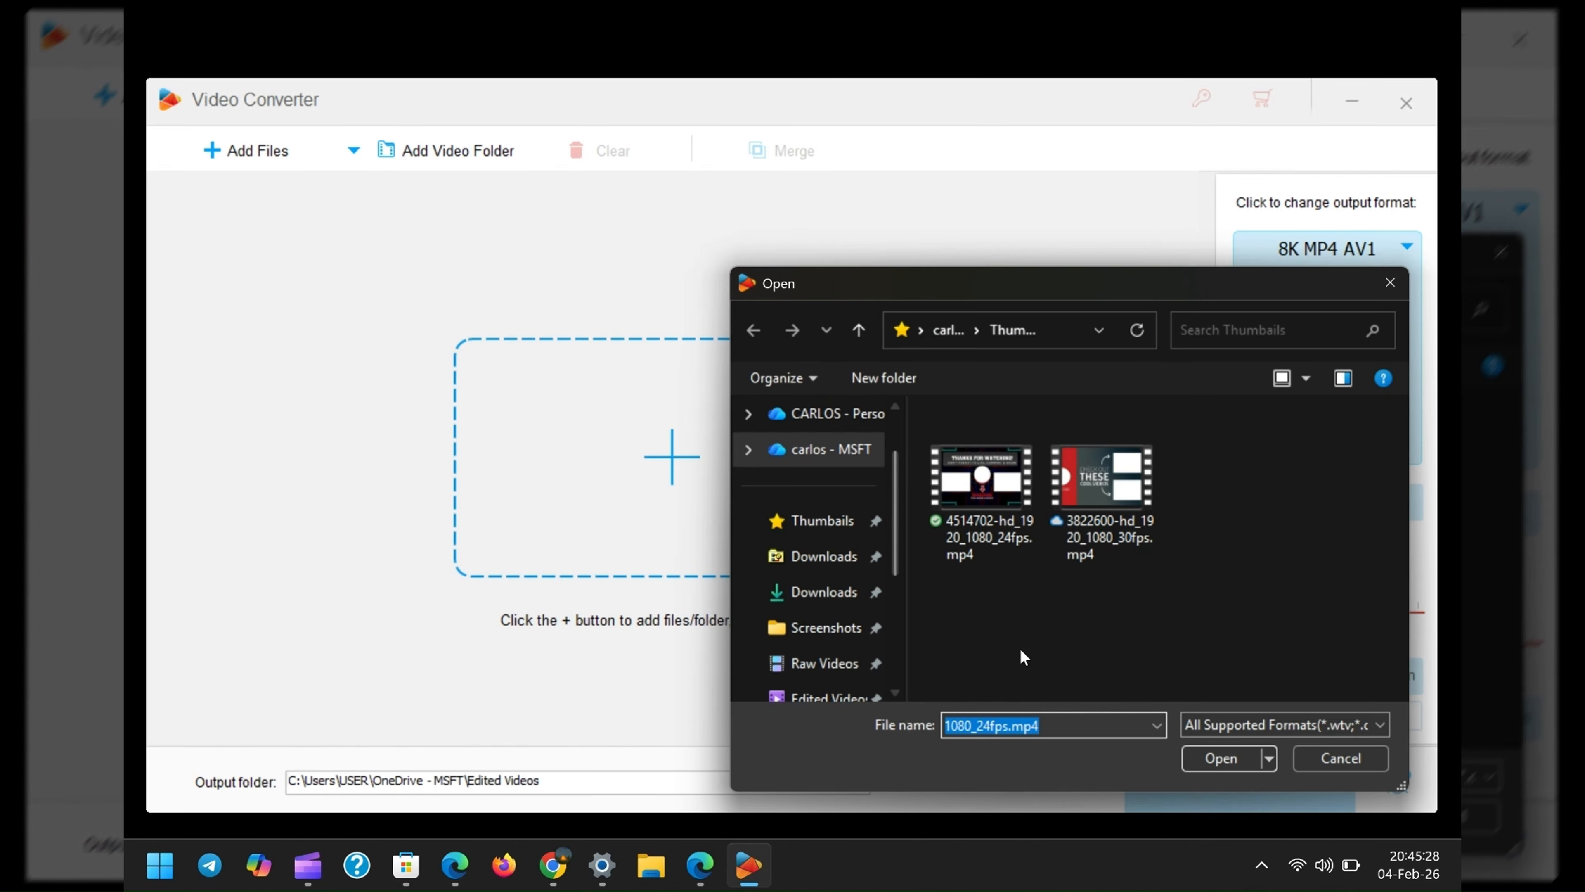
{"action": "double_click", "coordinate": [1000, 522]}
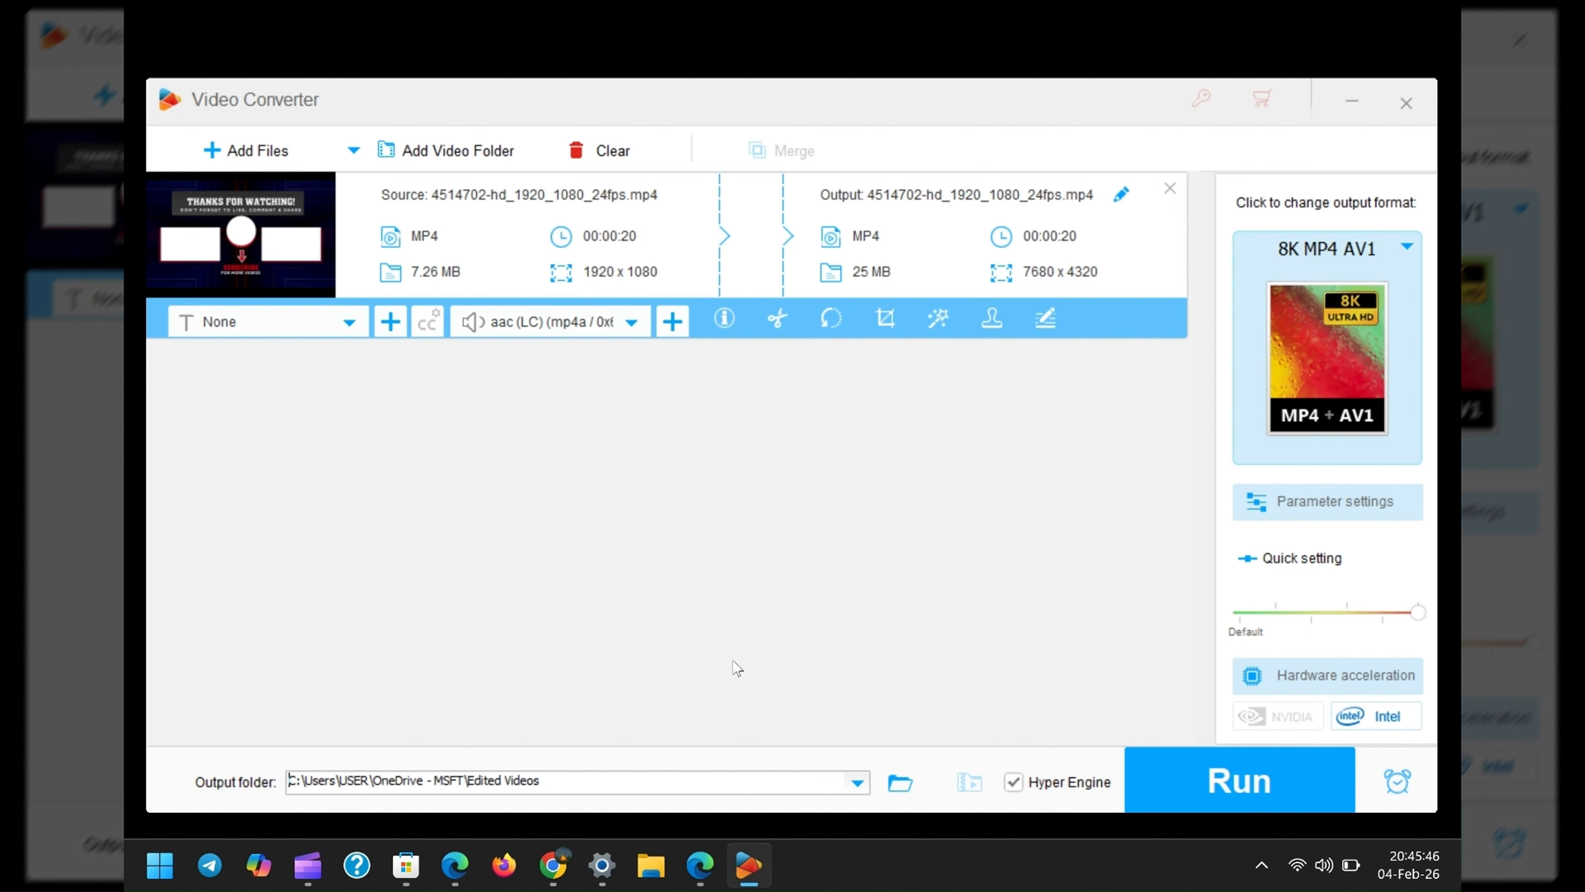
Check the output folder choices without changing the folder, and start converting the video to 8K MP4 AV1.
{"action": "left_click", "coordinate": [900, 782]}
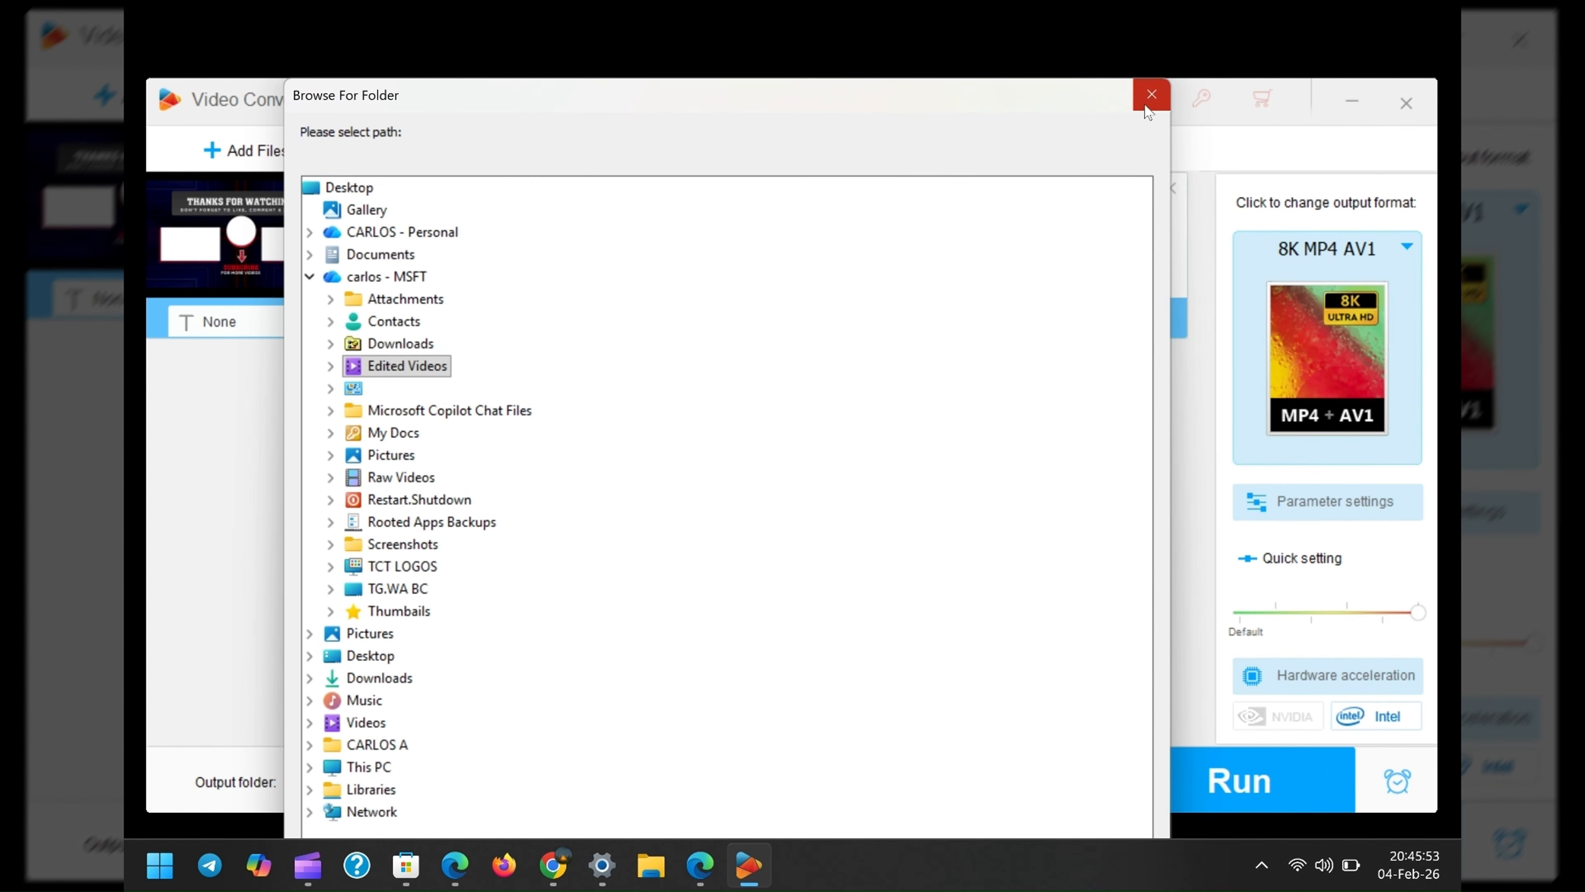
{"action": "left_click", "coordinate": [1146, 107]}
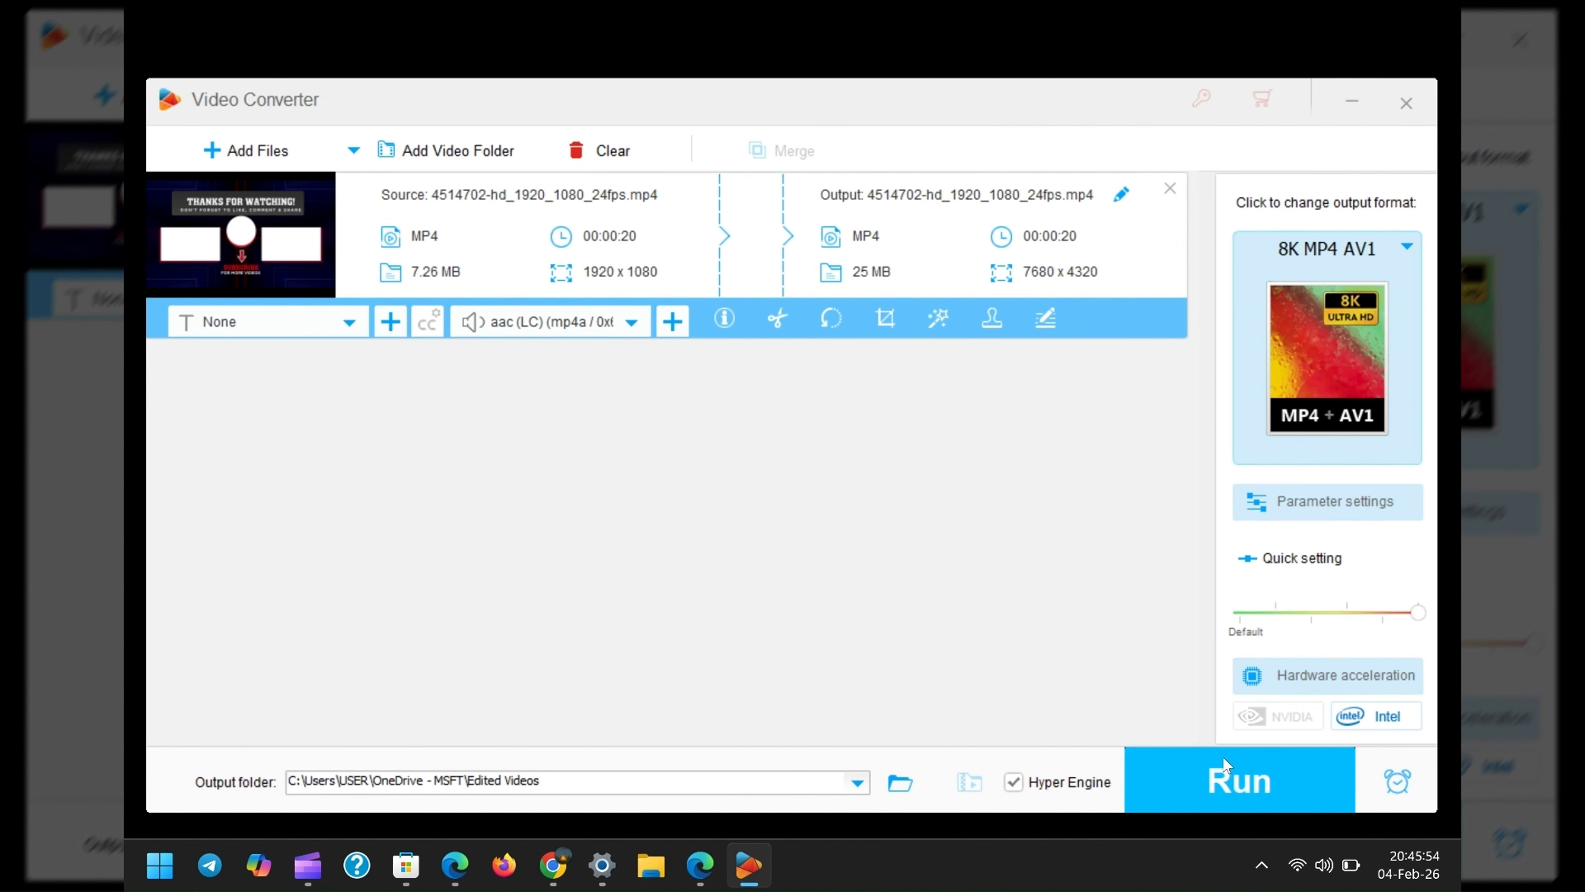
{"action": "left_click", "coordinate": [1311, 771]}
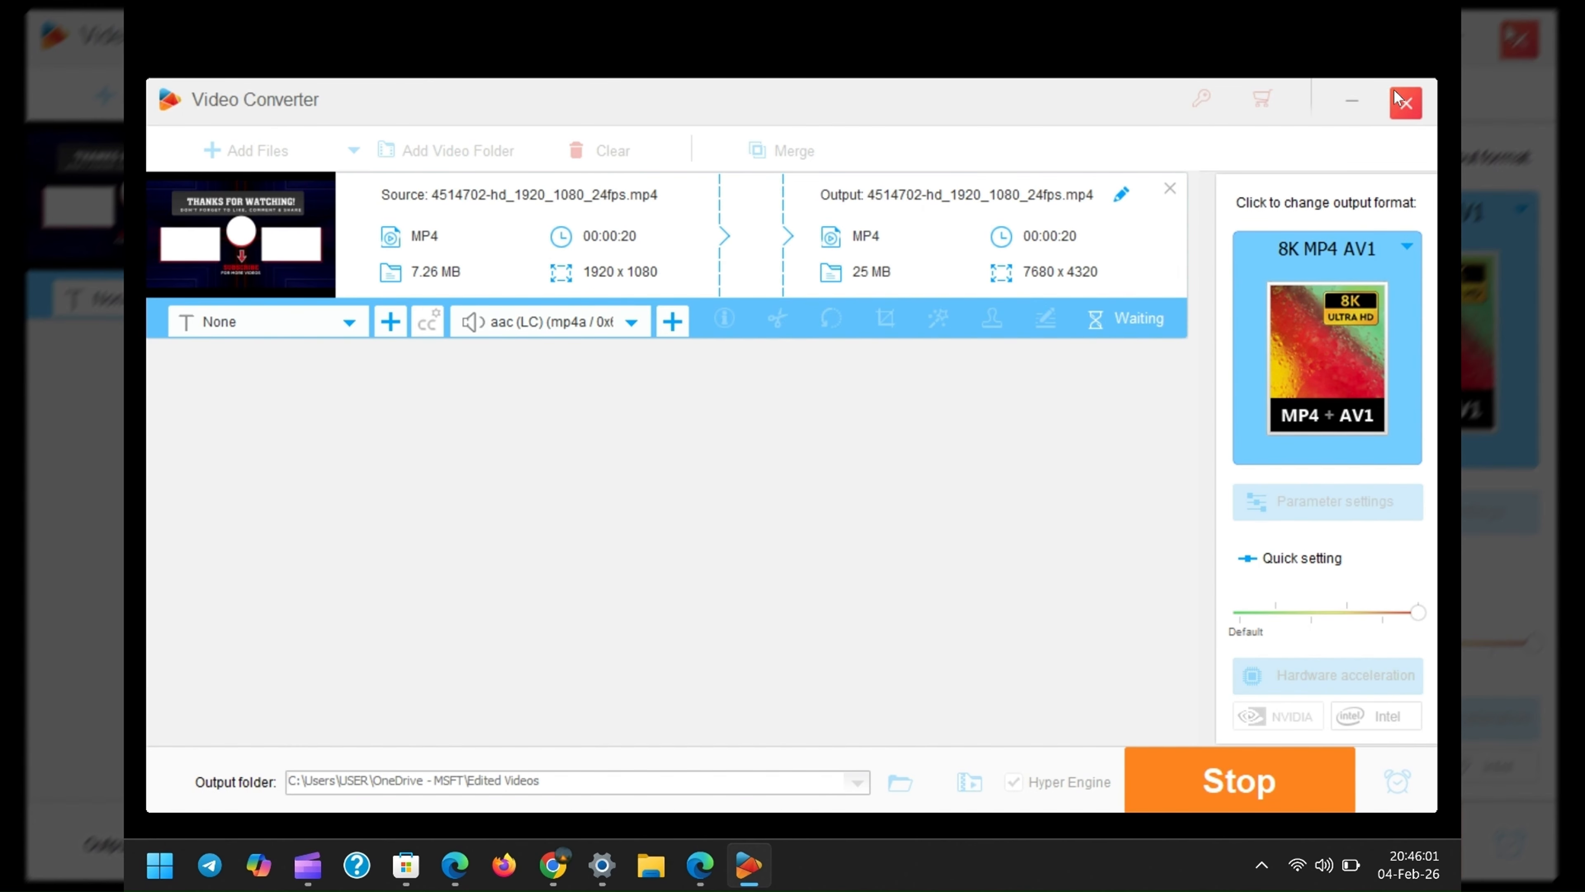
Exit the Video Converter and confirm clearing the added file.
{"action": "left_click", "coordinate": [1406, 103]}
{"action": "left_click", "coordinate": [820, 743]}
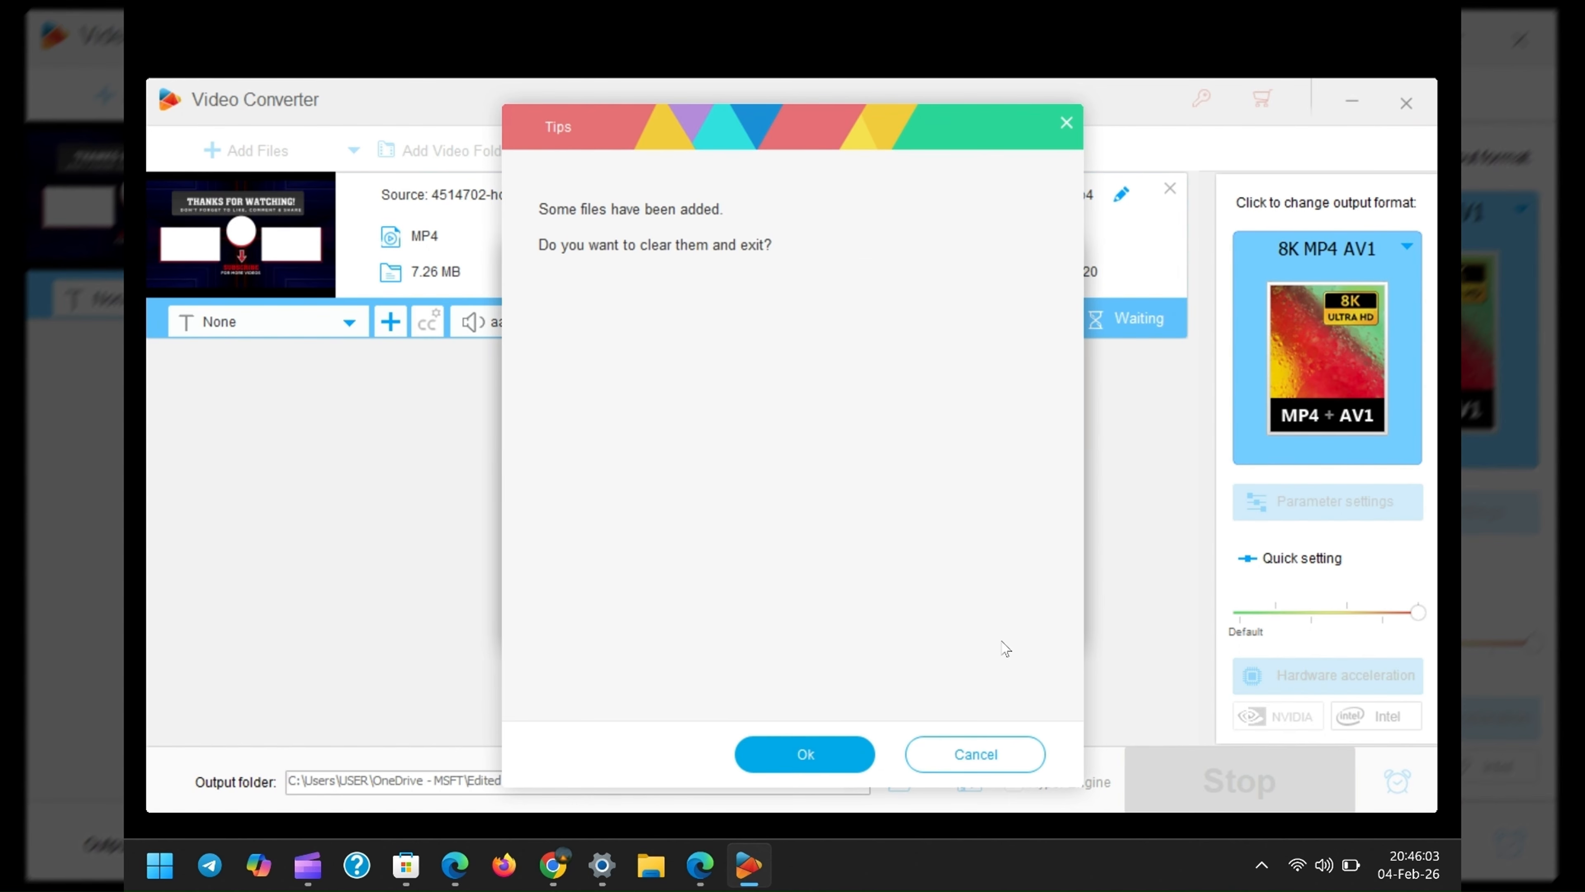
{"action": "left_click", "coordinate": [841, 754]}
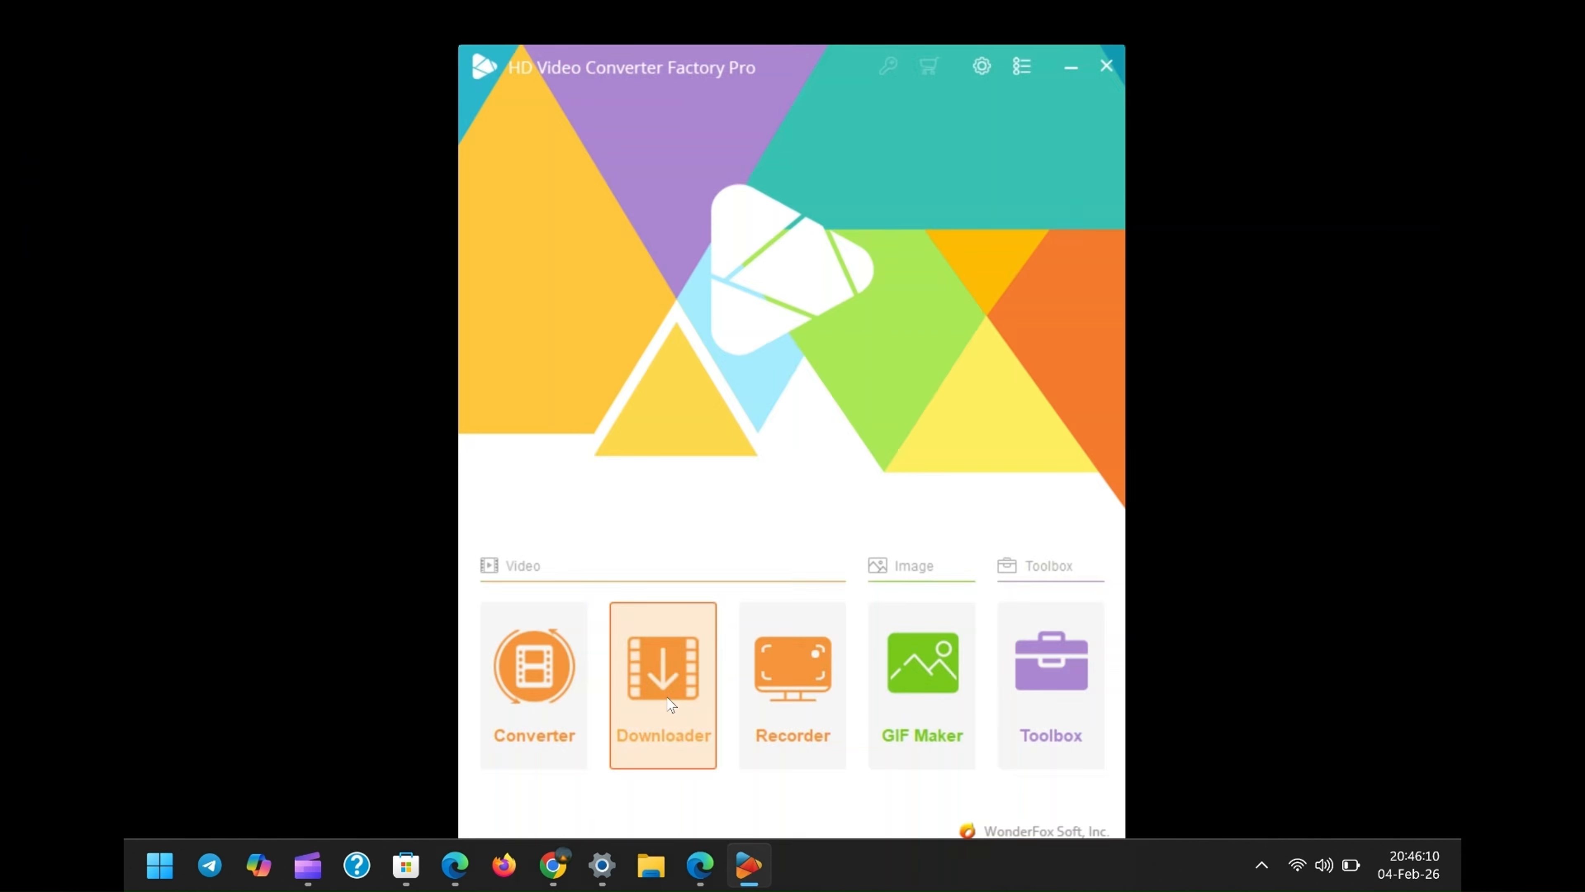
Open a new download in the Video Downloader to examine the TikTok link and its format options, and close the downloader.
{"action": "left_click", "coordinate": [671, 703]}
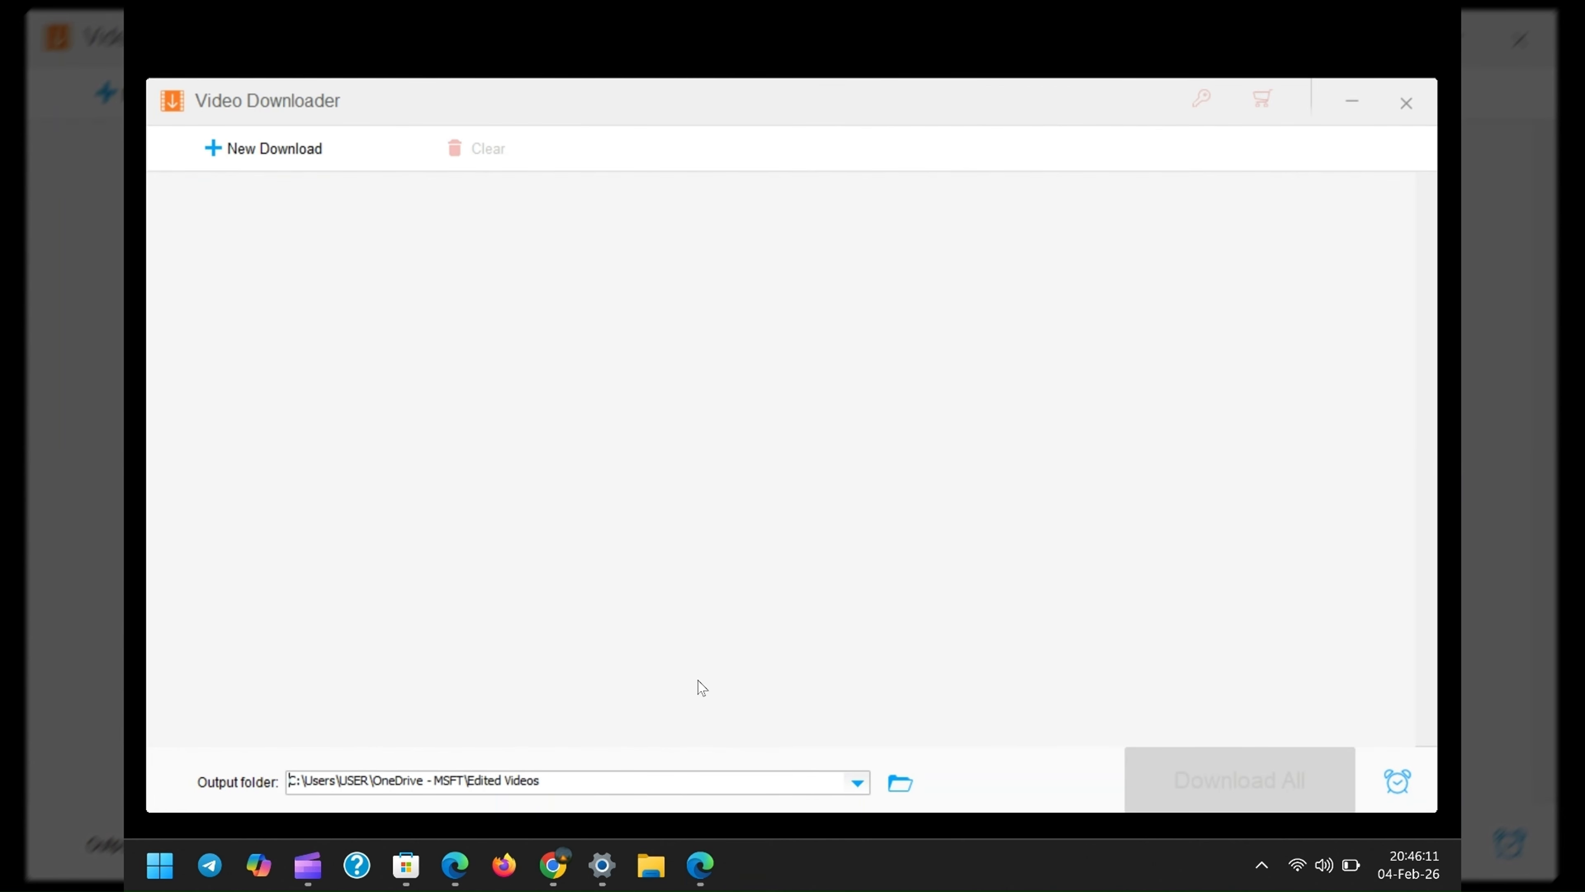
{"action": "left_click", "coordinate": [253, 146]}
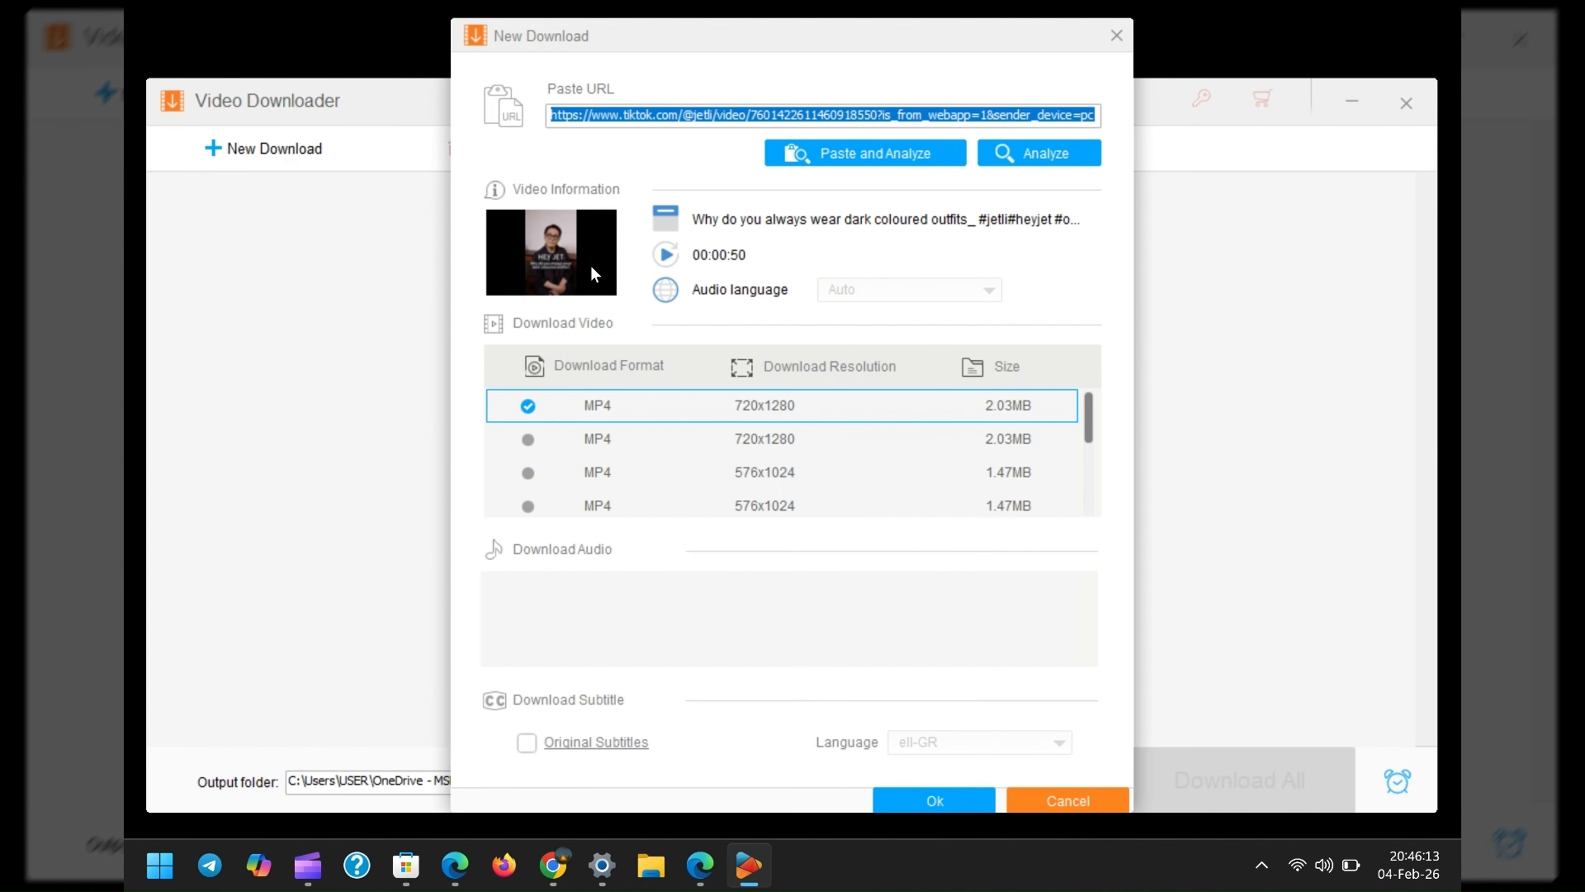
{"action": "left_click", "coordinate": [809, 113]}
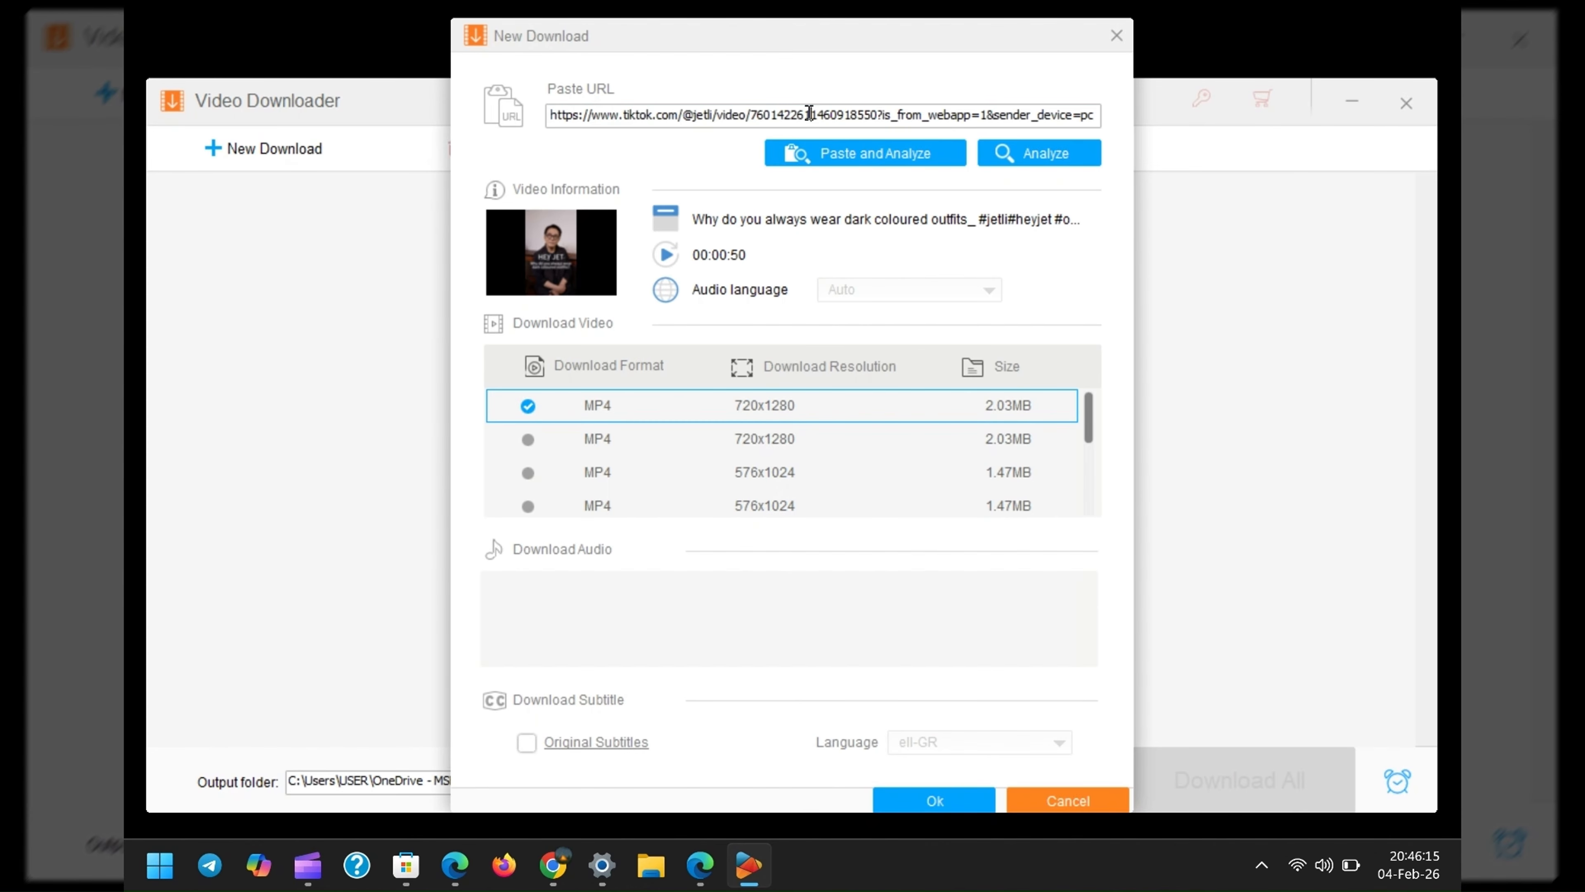
{"action": "double_click", "coordinate": [823, 114]}
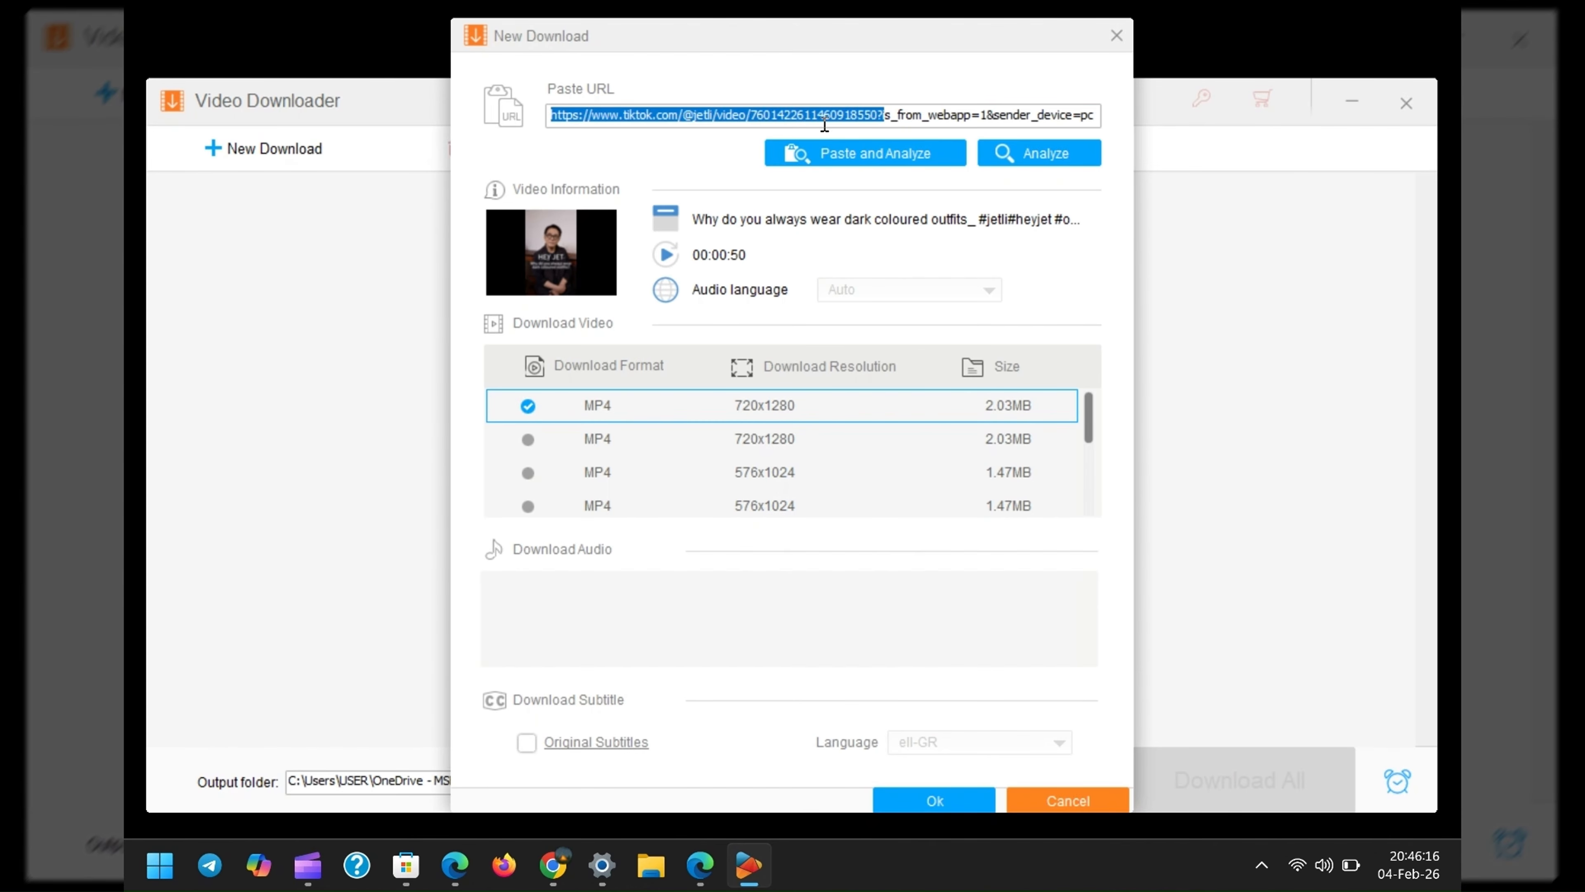
{"action": "left_click", "coordinate": [1117, 36]}
{"action": "left_click", "coordinate": [1406, 102]}
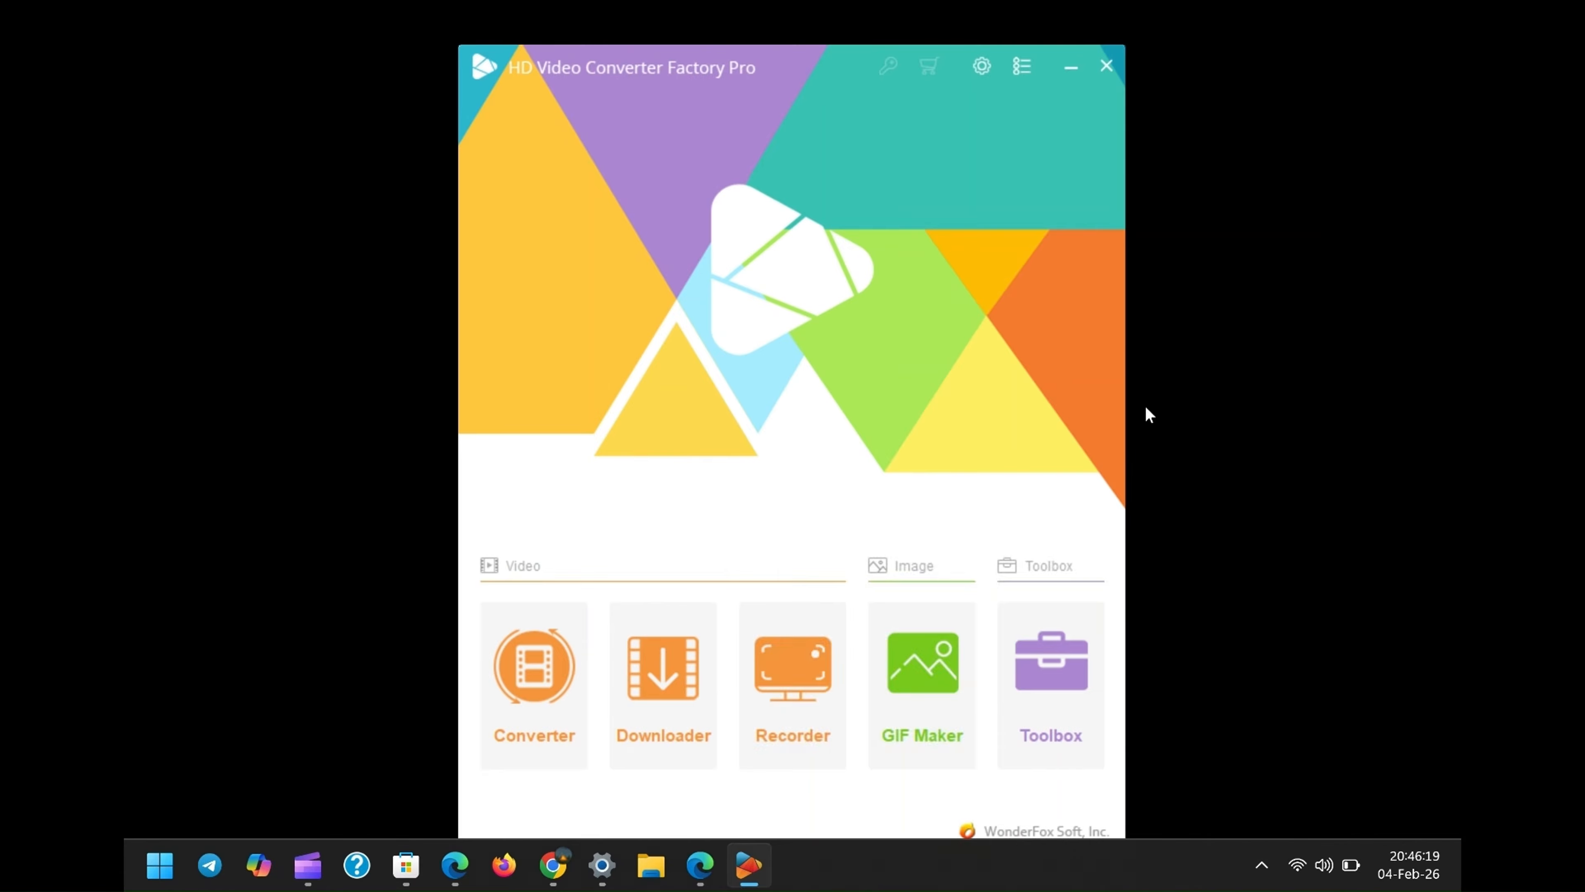
Minimize the browser showing the purchase page and close HD Video Converter Factory Pro to return to Settings.
{"action": "mouse_move", "coordinate": [966, 692]}
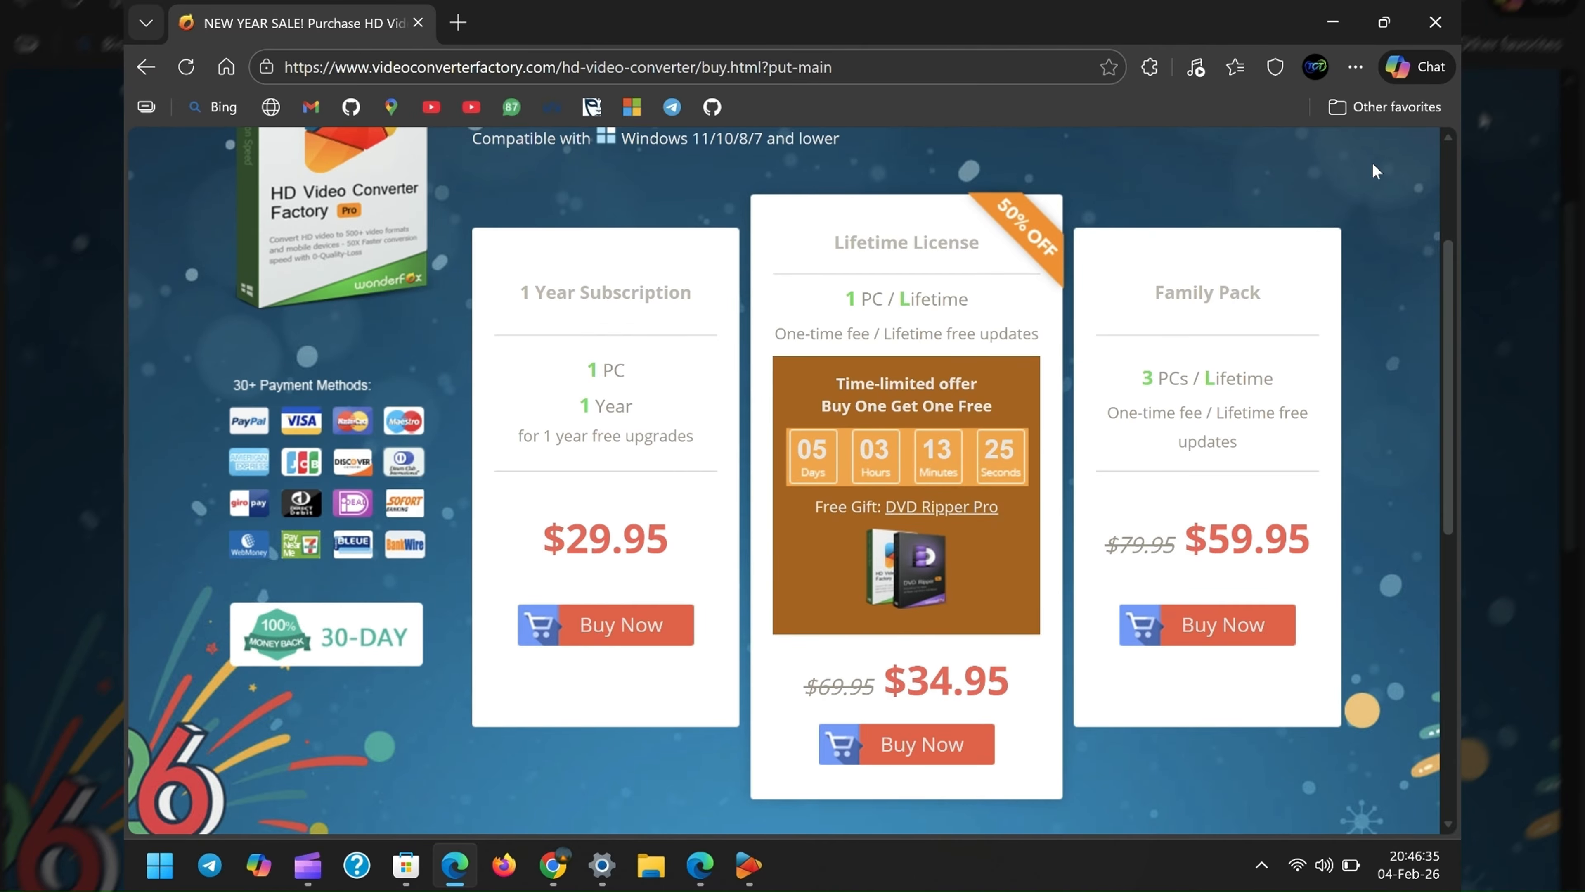
{"action": "left_click", "coordinate": [1333, 22]}
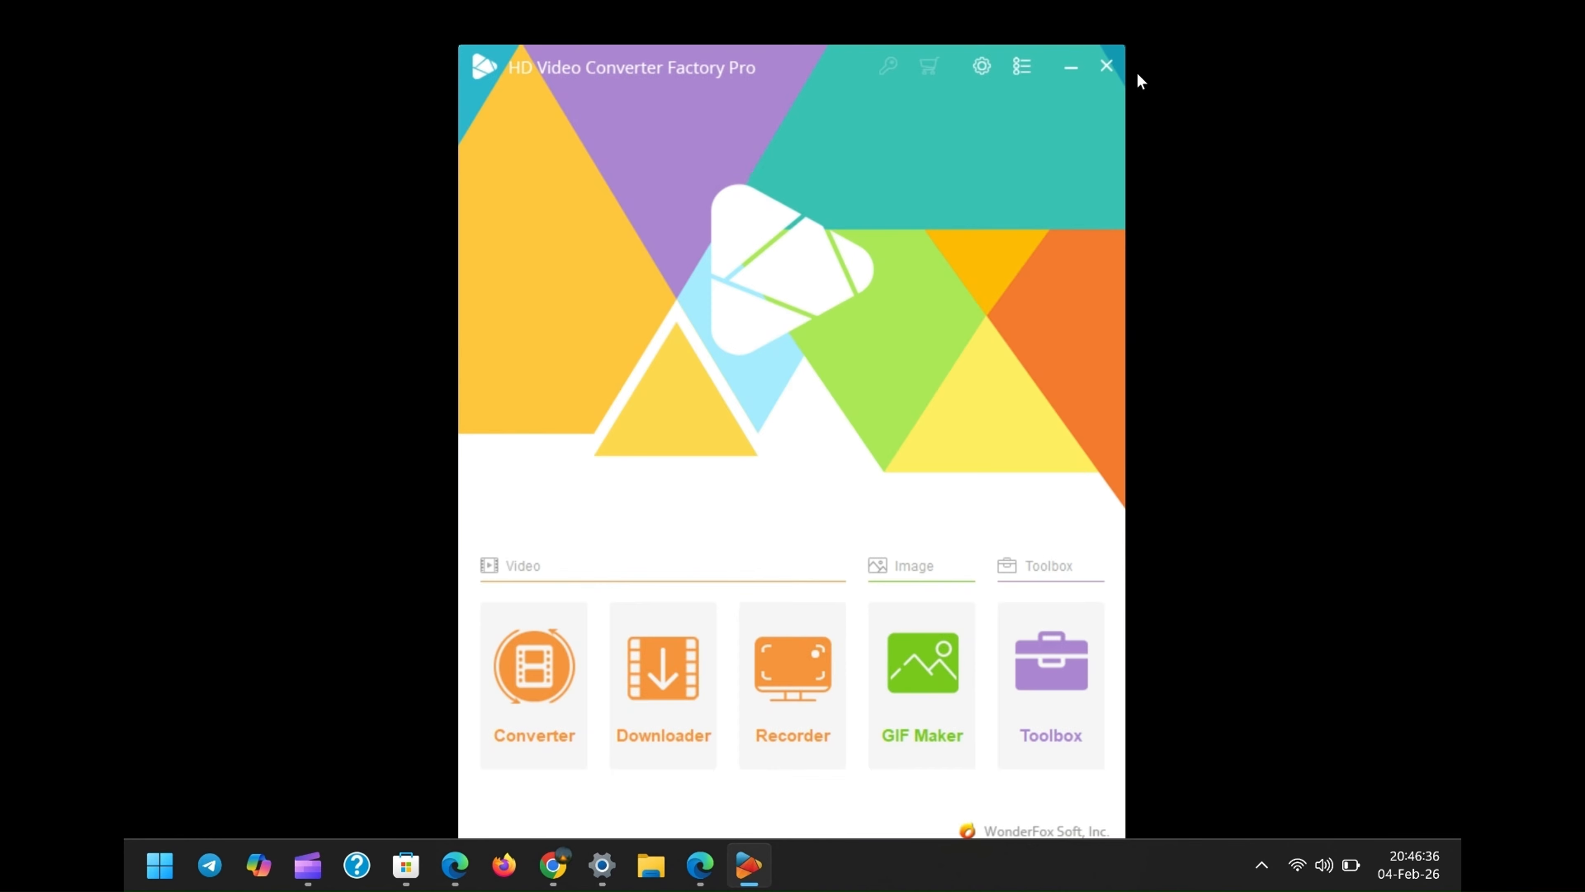
{"action": "left_click", "coordinate": [1107, 65]}
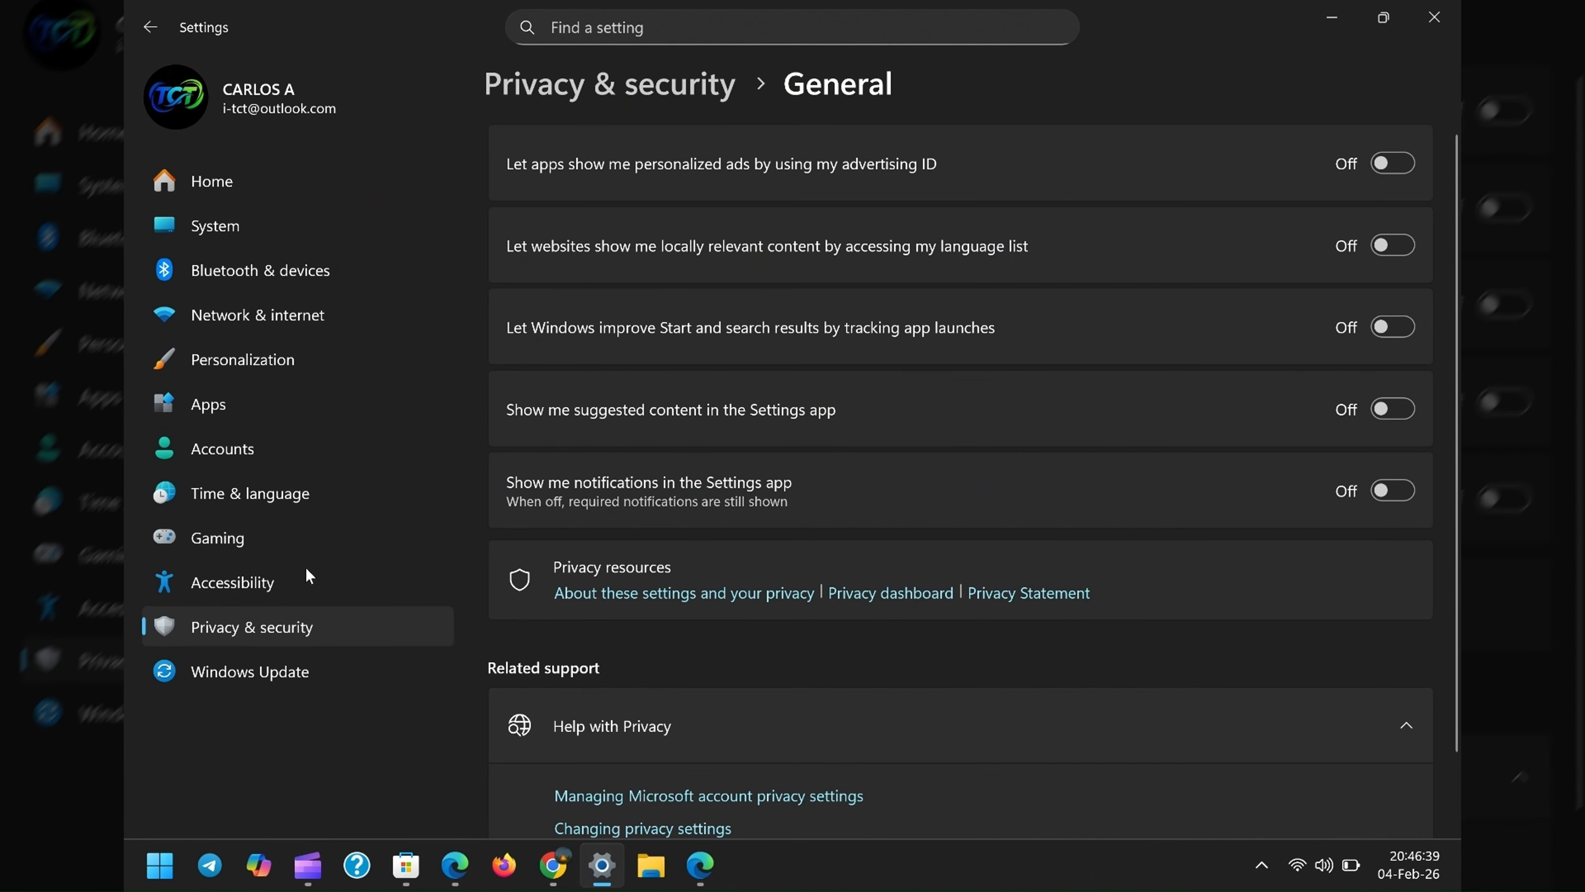
Open the Search page under Privacy & security and toggle Show search highlights off and back on.
{"action": "left_click", "coordinate": [283, 629]}
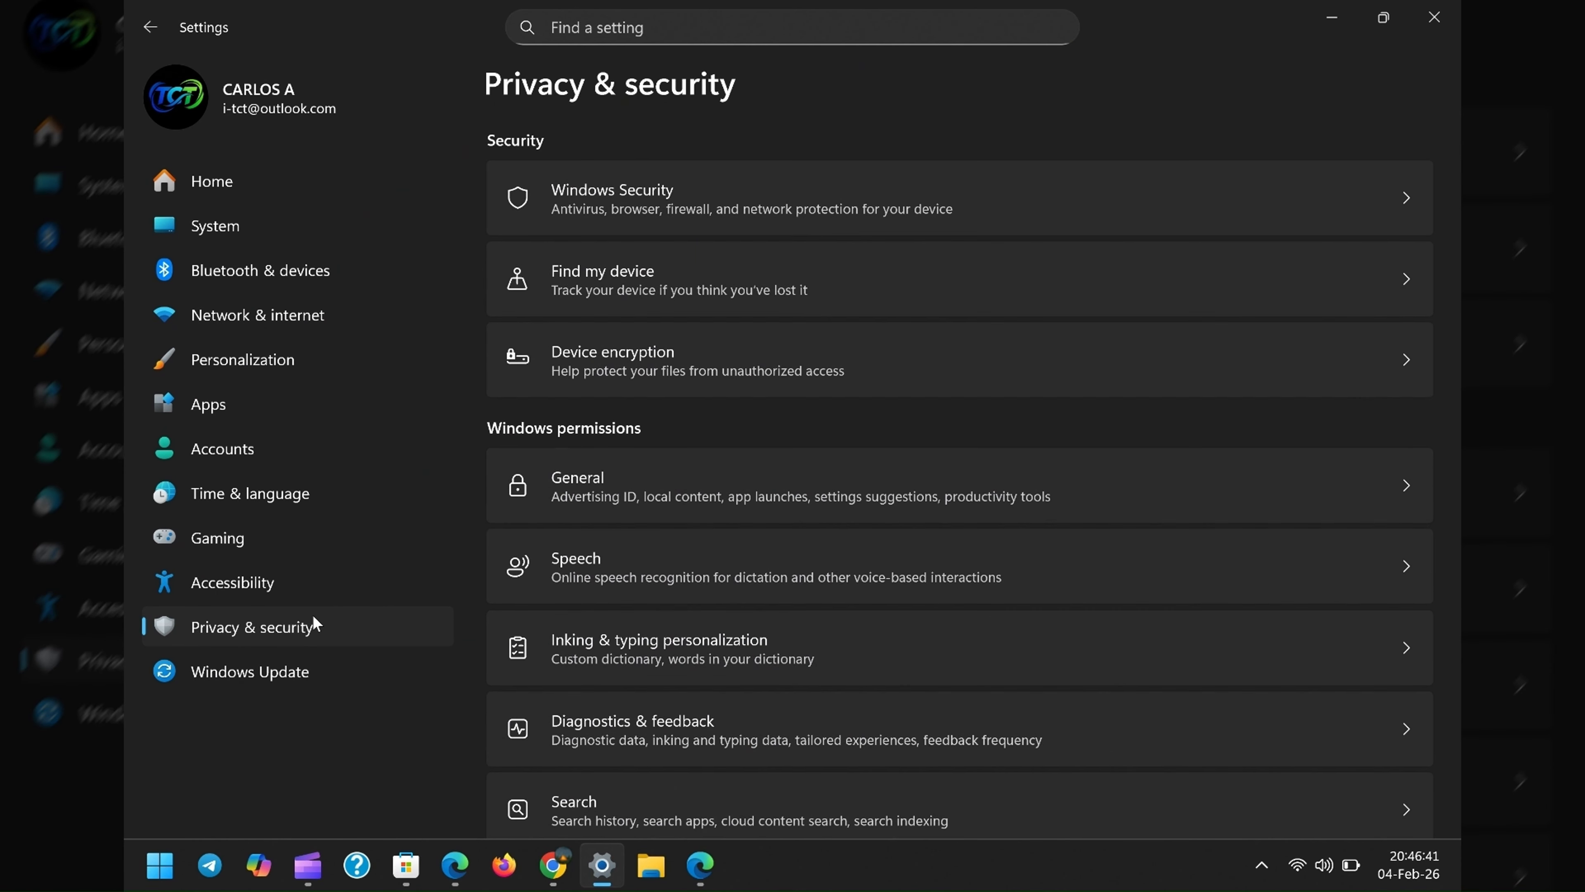
{"action": "scroll", "coordinate": [725, 594], "scroll_direction": "down", "scroll_amount": 2}
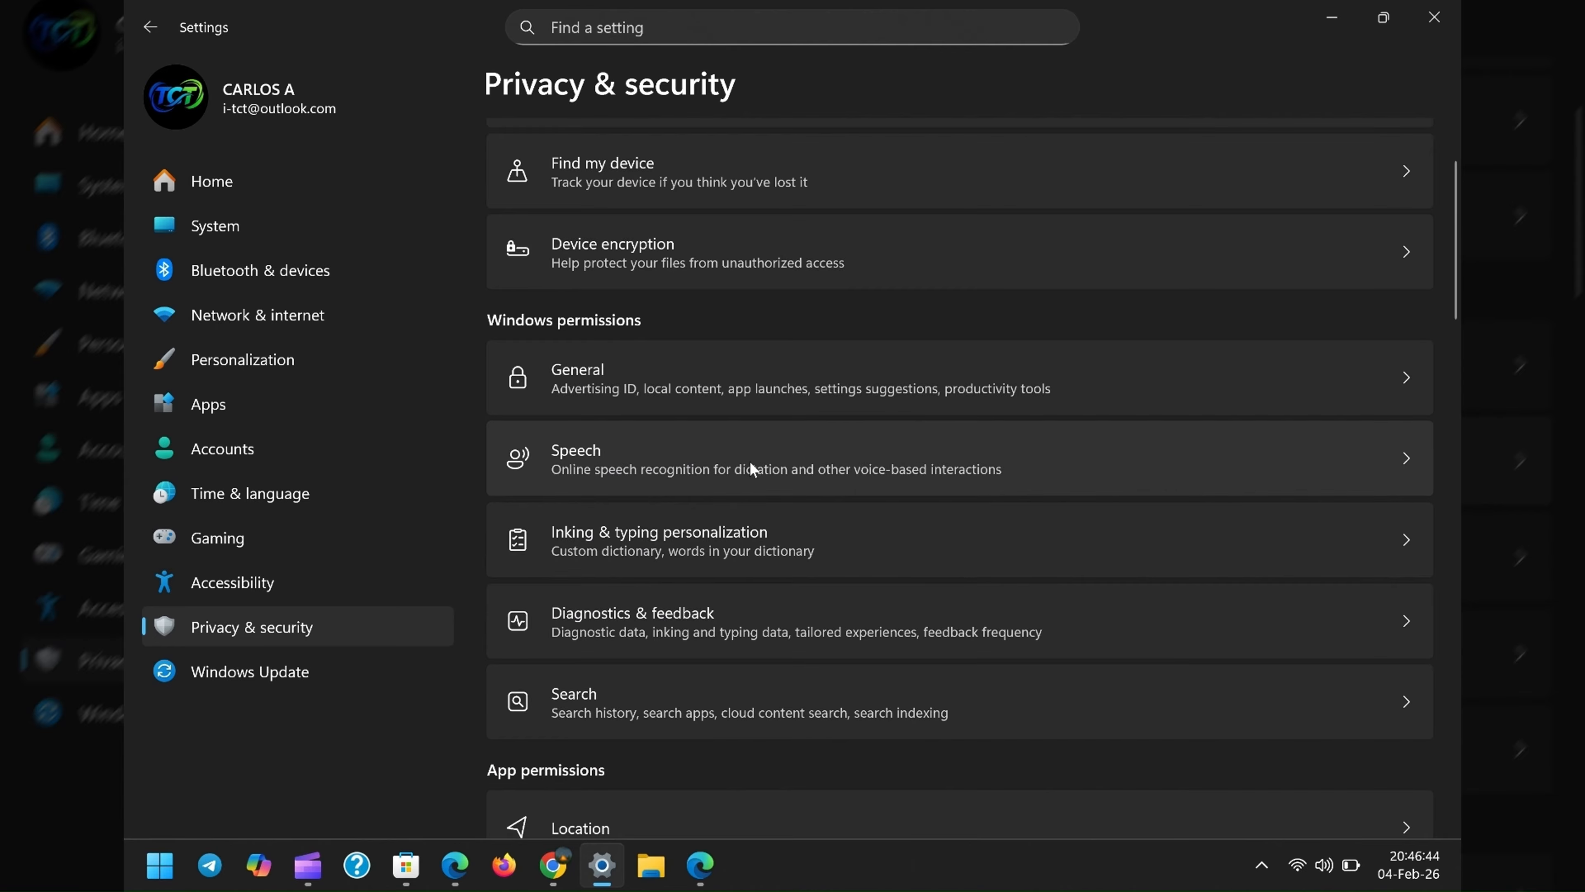
{"action": "left_click", "coordinate": [708, 726]}
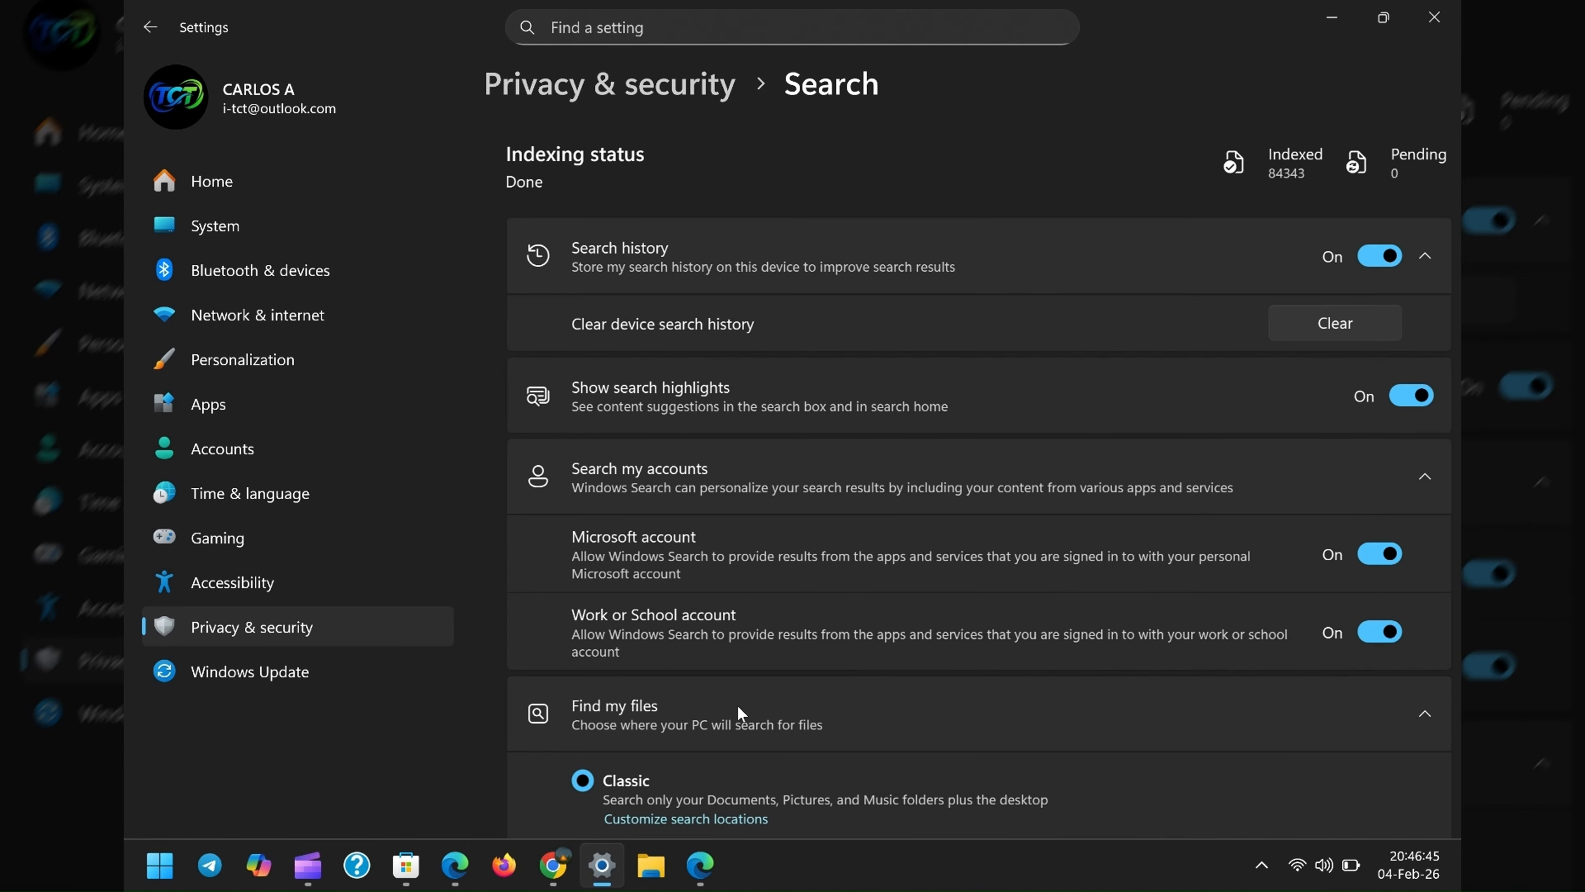
{"action": "left_click", "coordinate": [1391, 397]}
{"action": "left_click", "coordinate": [1390, 397]}
Open Windows search from Start to view its recent items and quick searches, and return to Settings.
{"action": "left_click", "coordinate": [160, 865]}
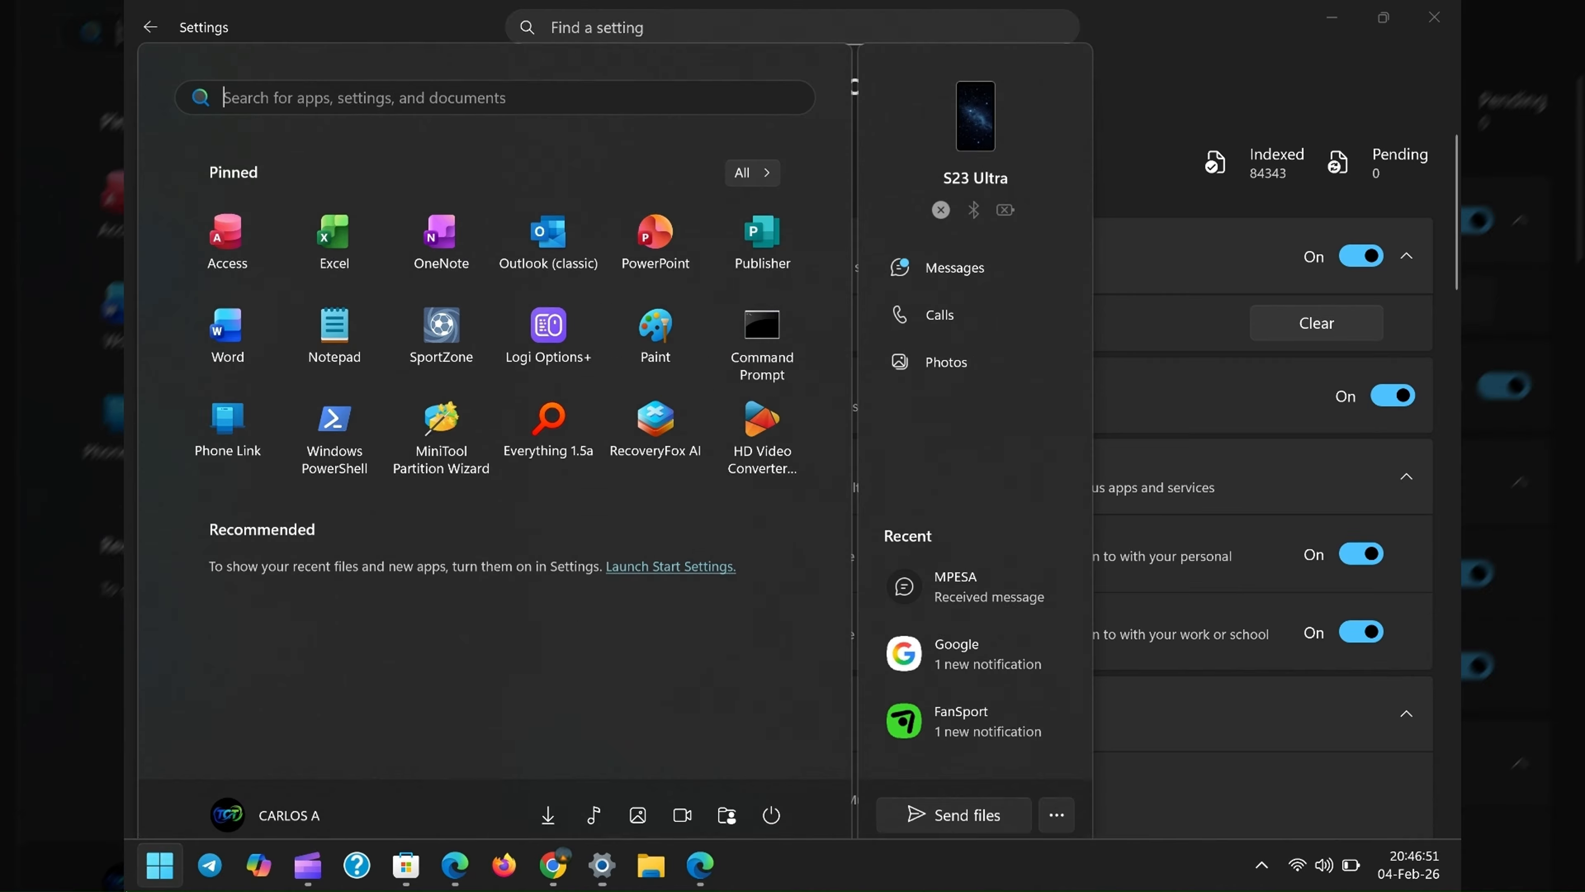
{"action": "left_click", "coordinate": [306, 71]}
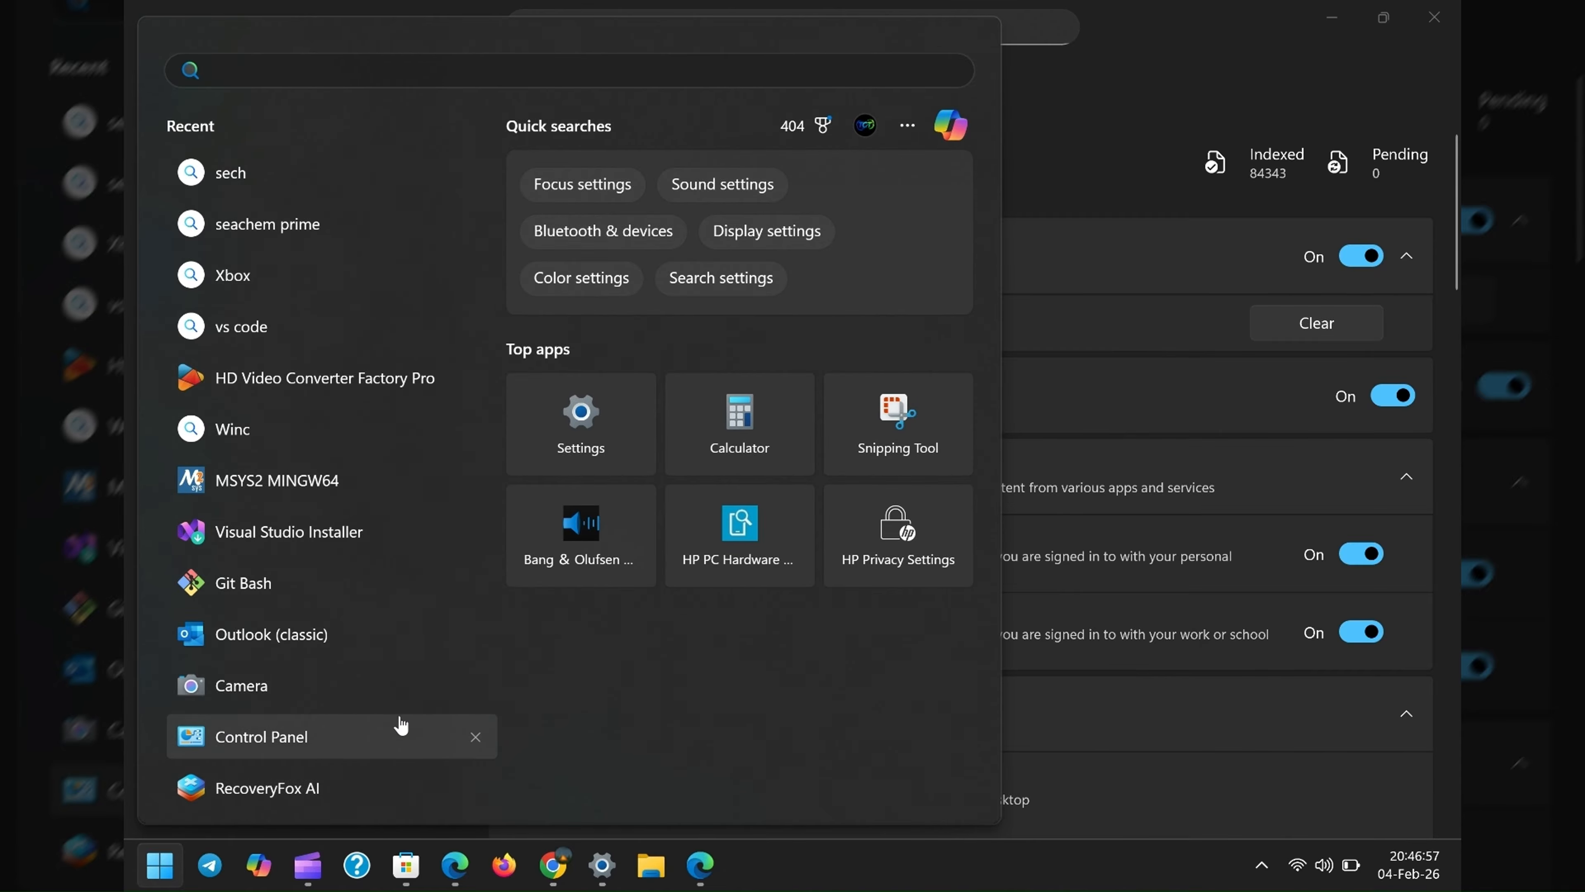
{"action": "left_click", "coordinate": [1173, 86]}
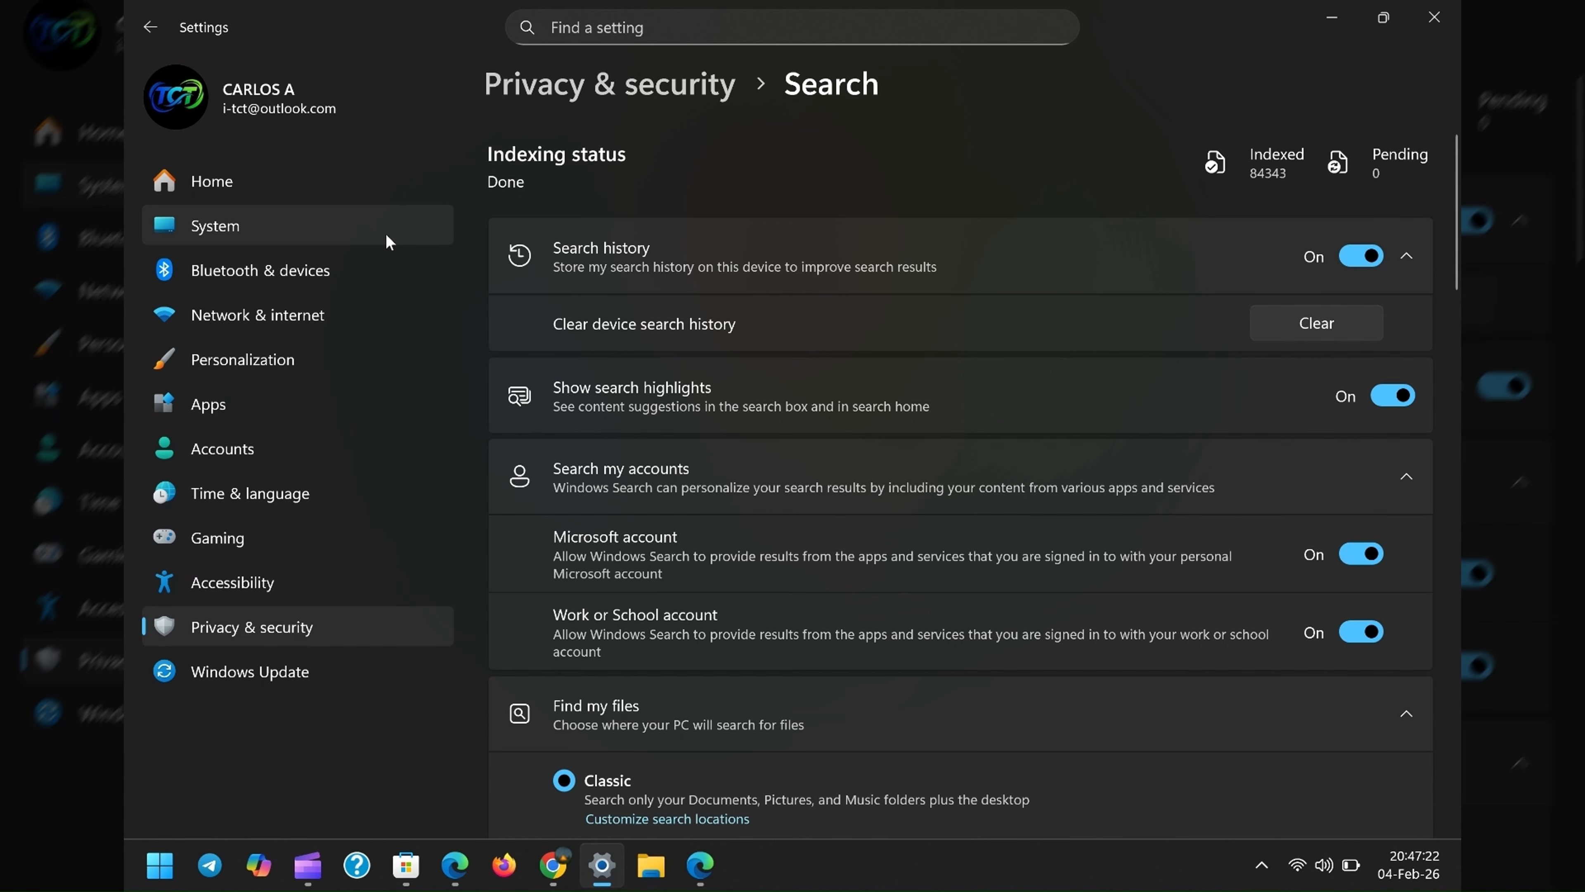
Open Power & battery under System, expand Power Mode and choose Best Power Efficiency for when plugged in.
{"action": "left_click", "coordinate": [398, 225]}
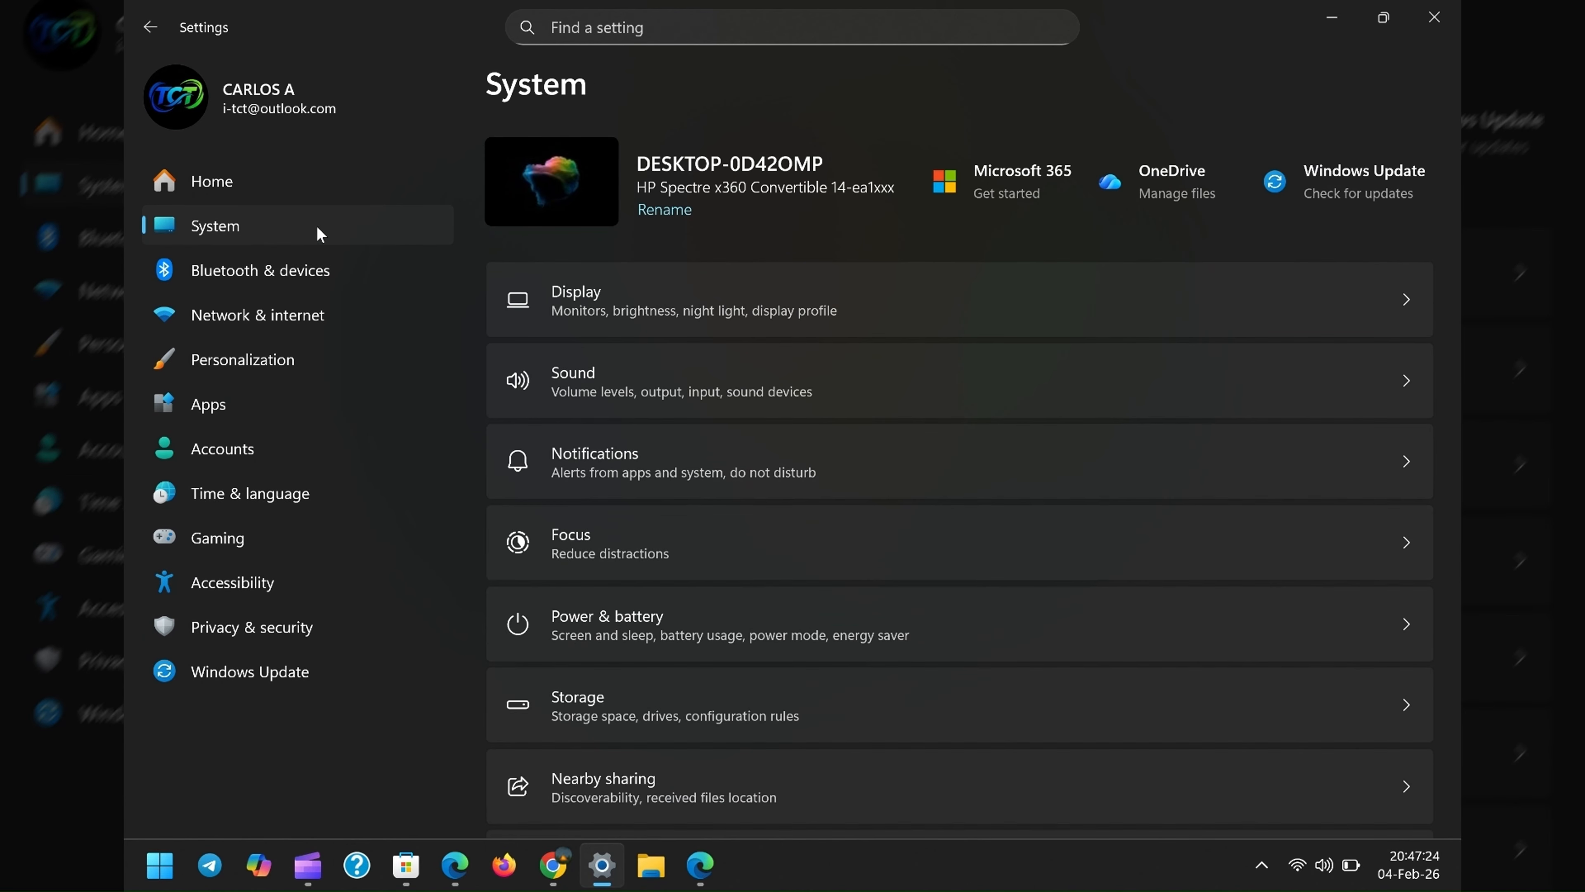
{"action": "scroll", "coordinate": [811, 593], "scroll_direction": "down", "scroll_amount": 2}
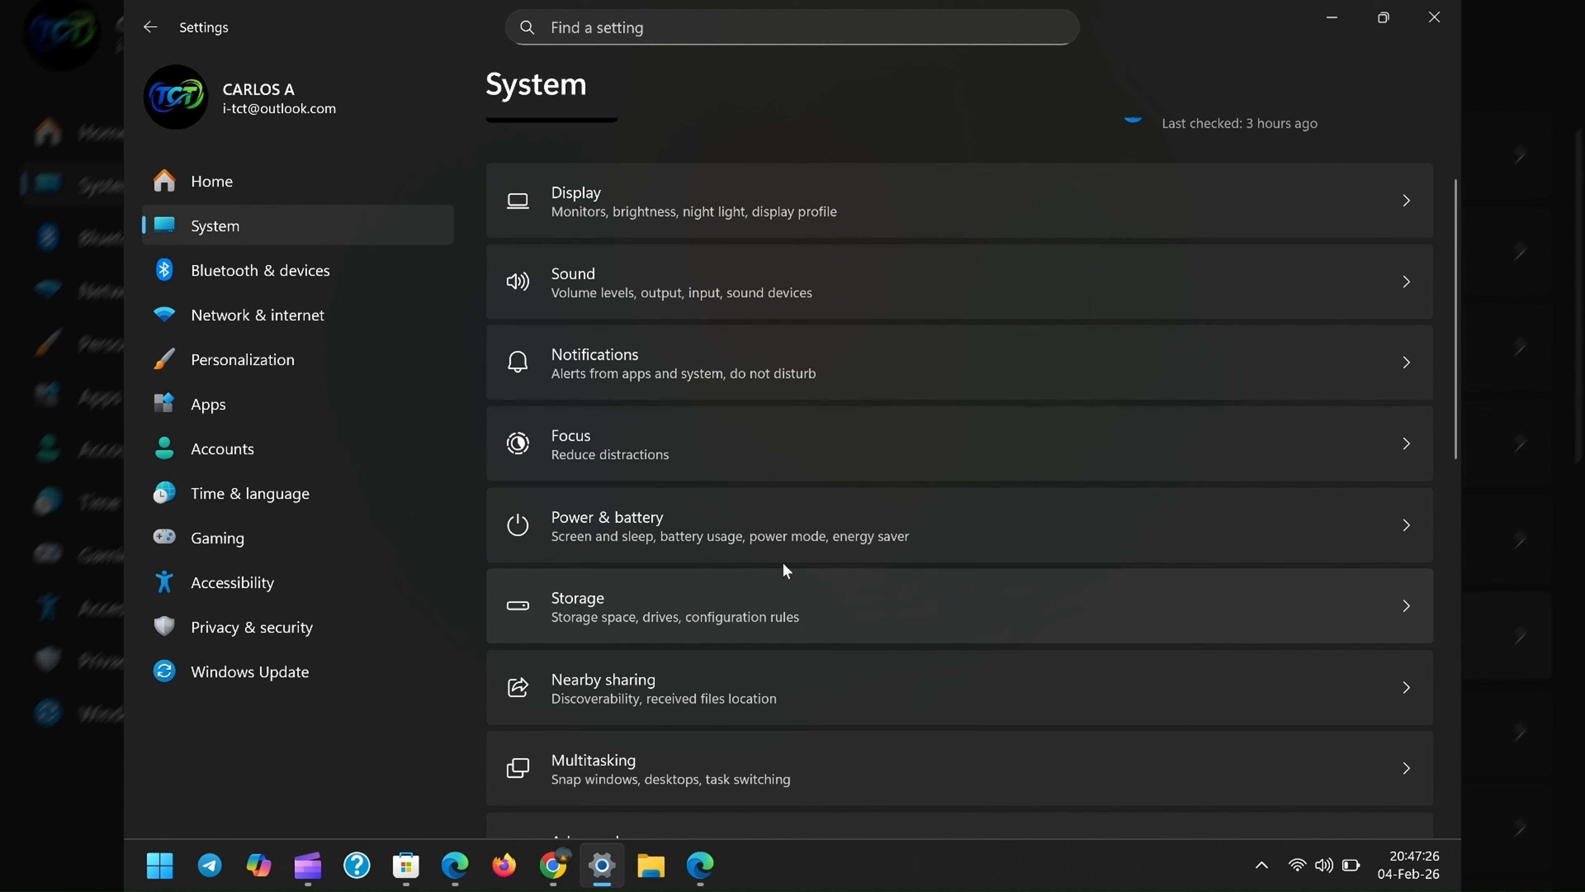
{"action": "left_click", "coordinate": [835, 536]}
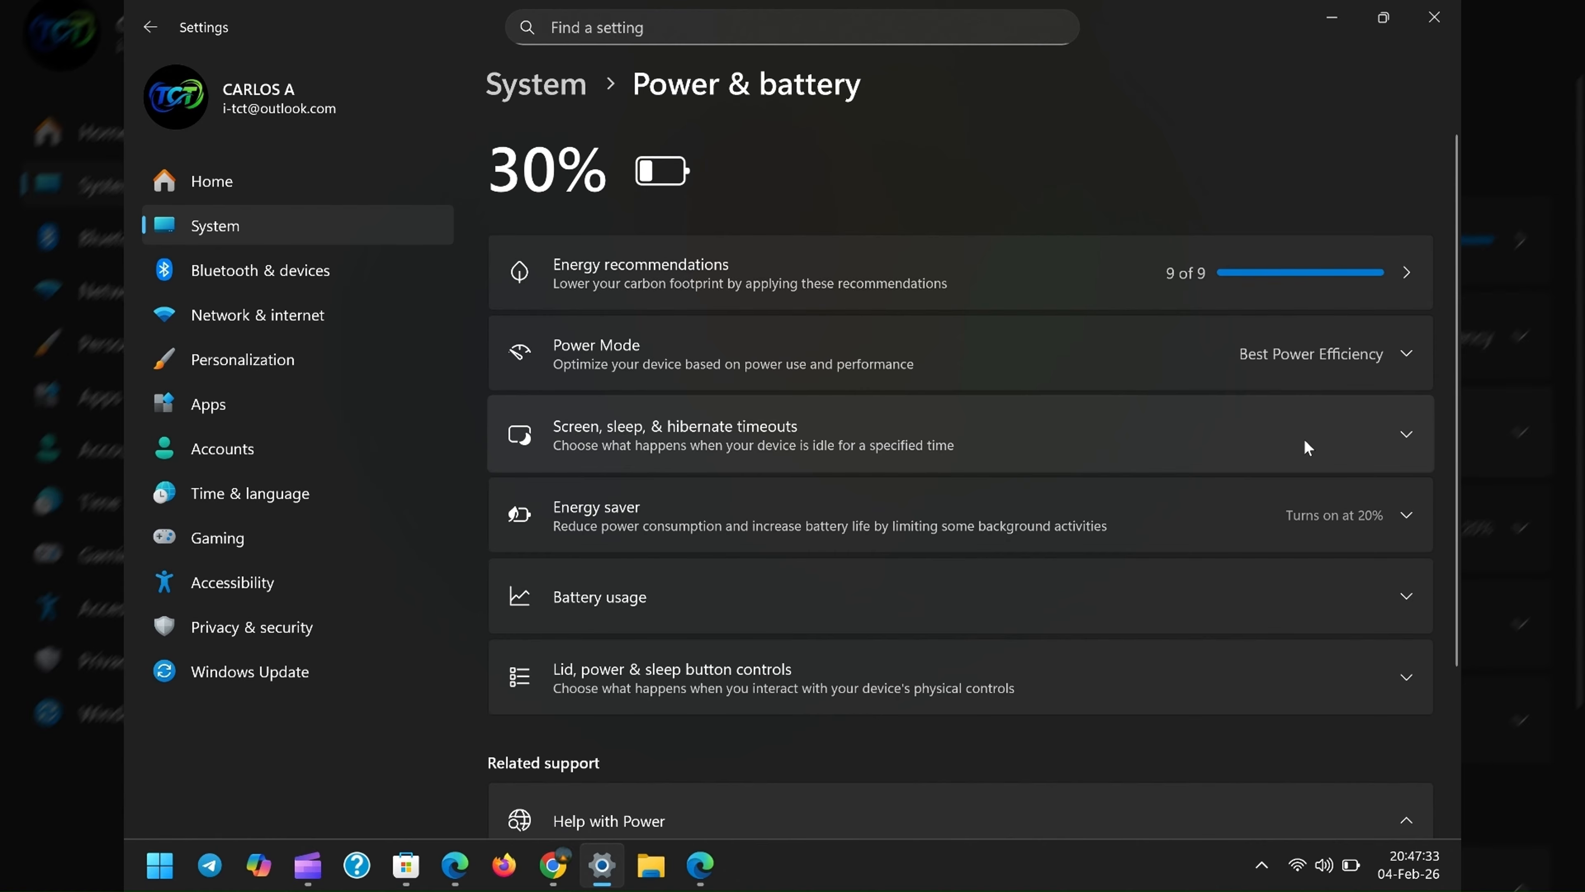
{"action": "left_click", "coordinate": [1345, 366]}
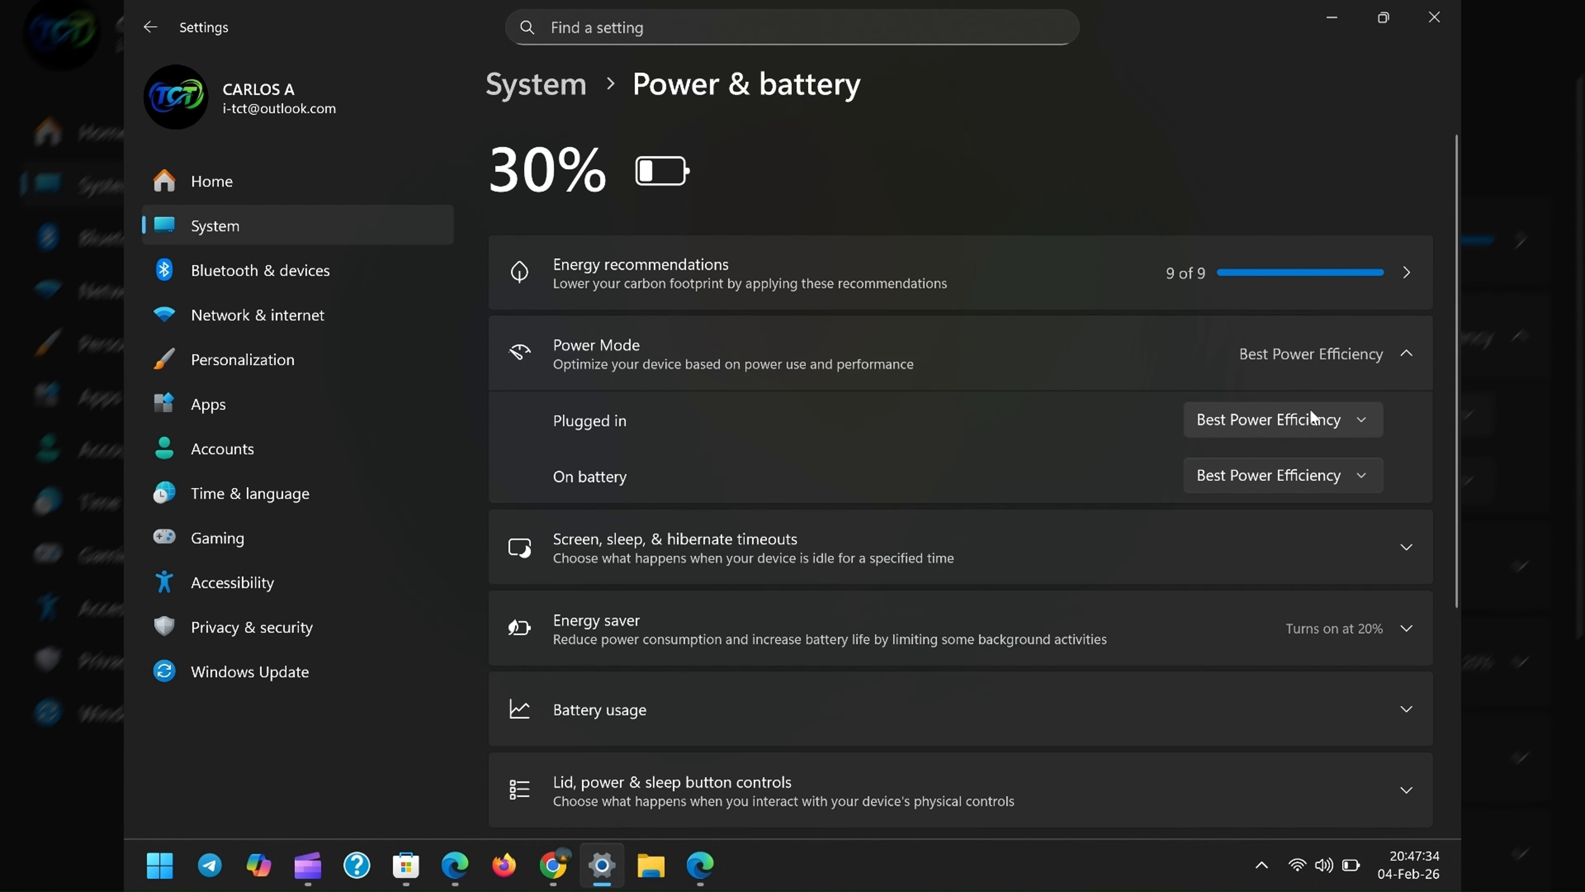
{"action": "left_click", "coordinate": [1220, 430]}
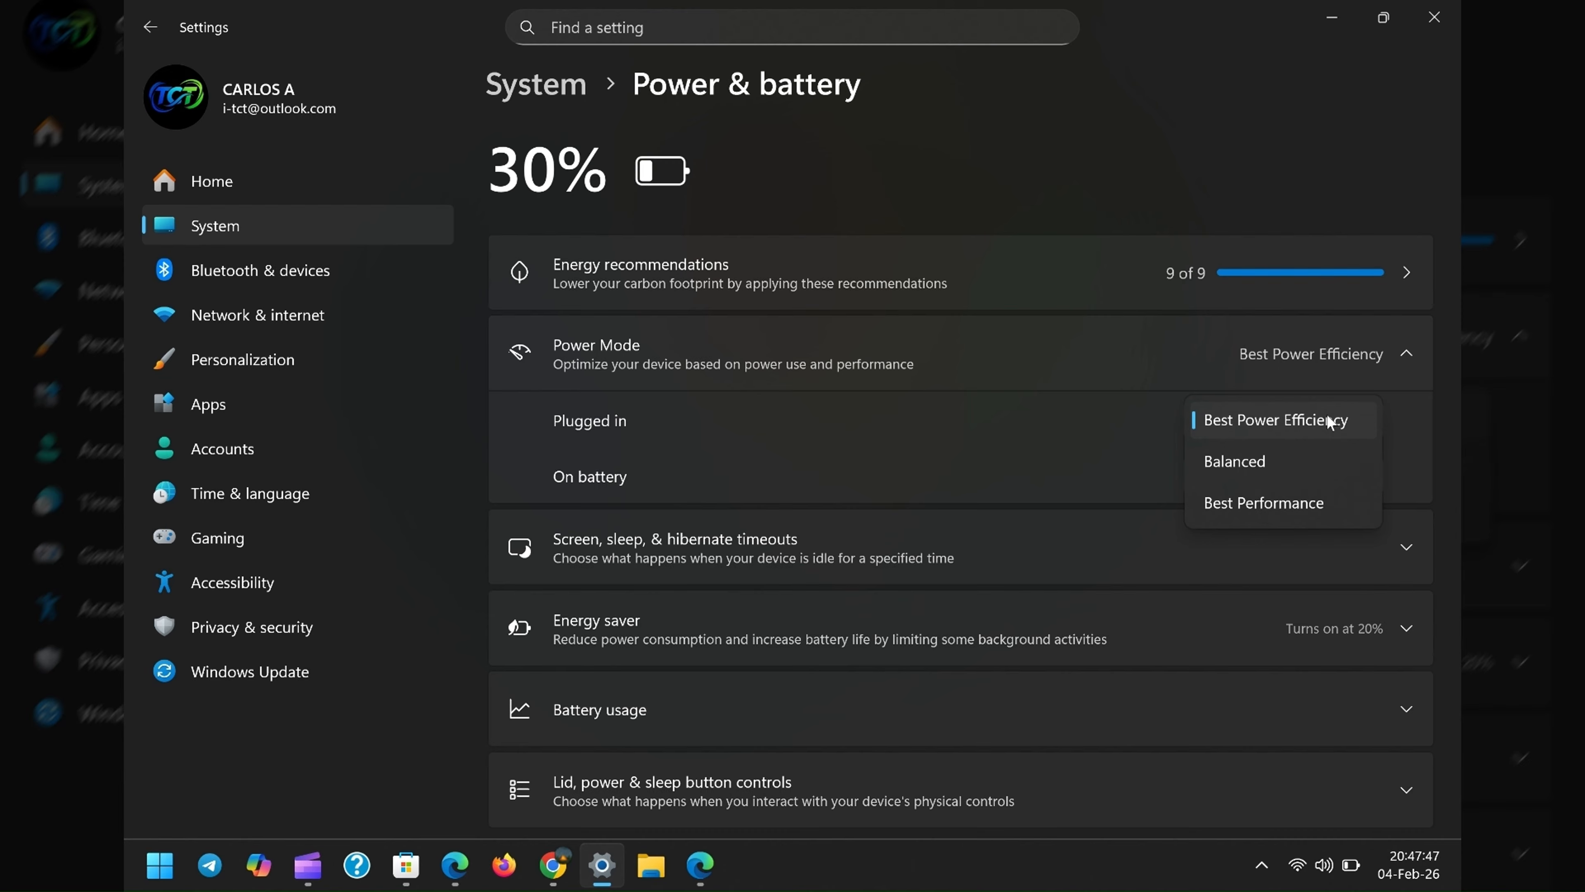
{"action": "left_click", "coordinate": [1336, 421]}
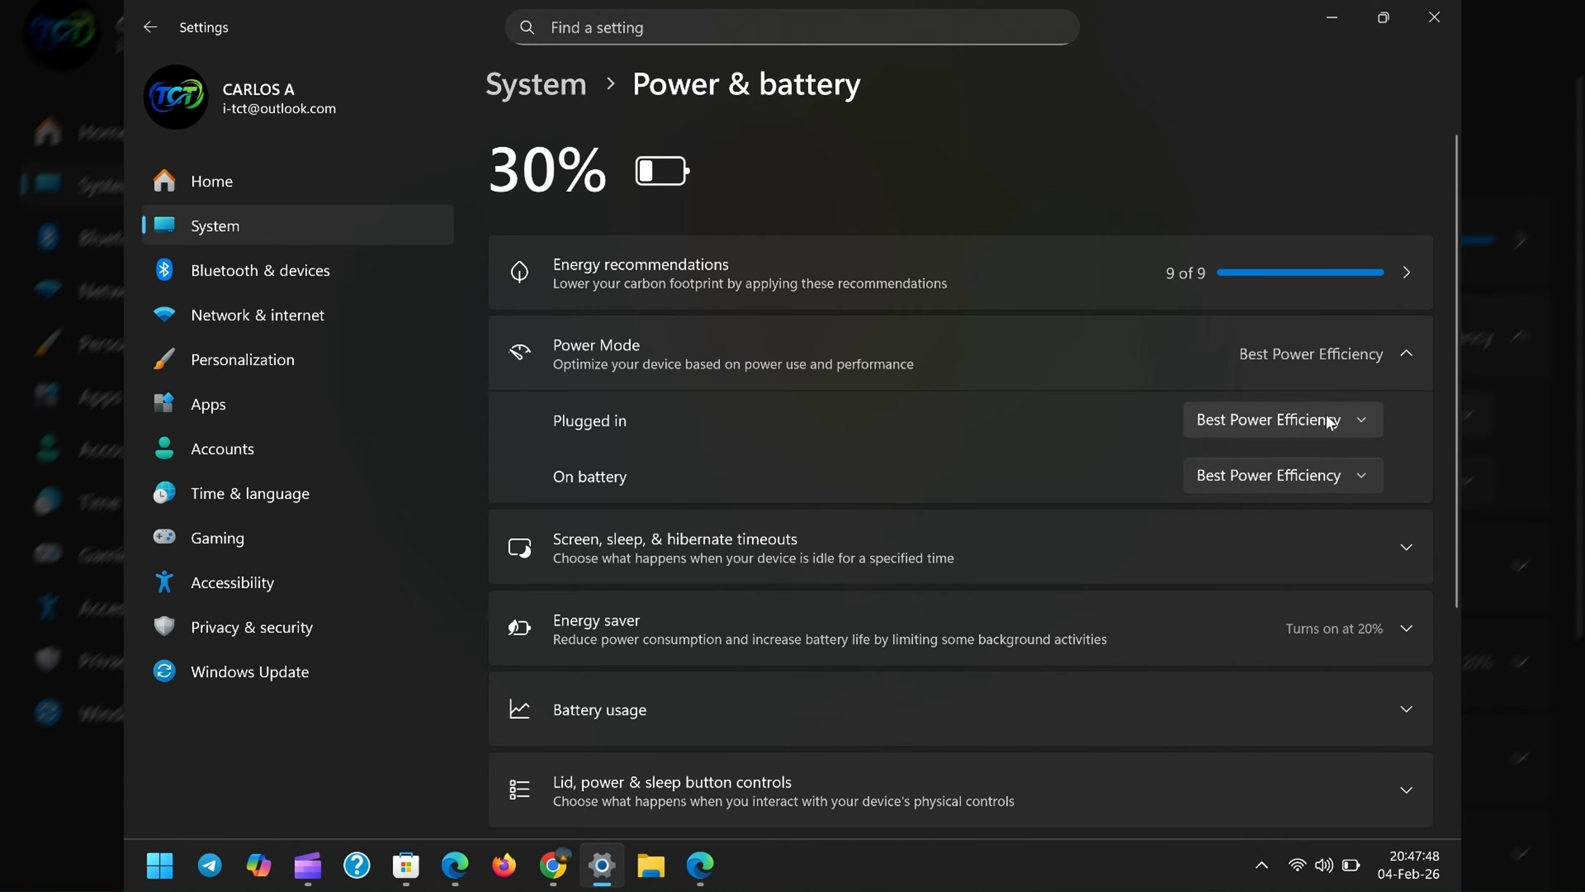
Try Balanced as the on-battery power mode, and switch it to Best Performance.
{"action": "left_click", "coordinate": [1255, 479]}
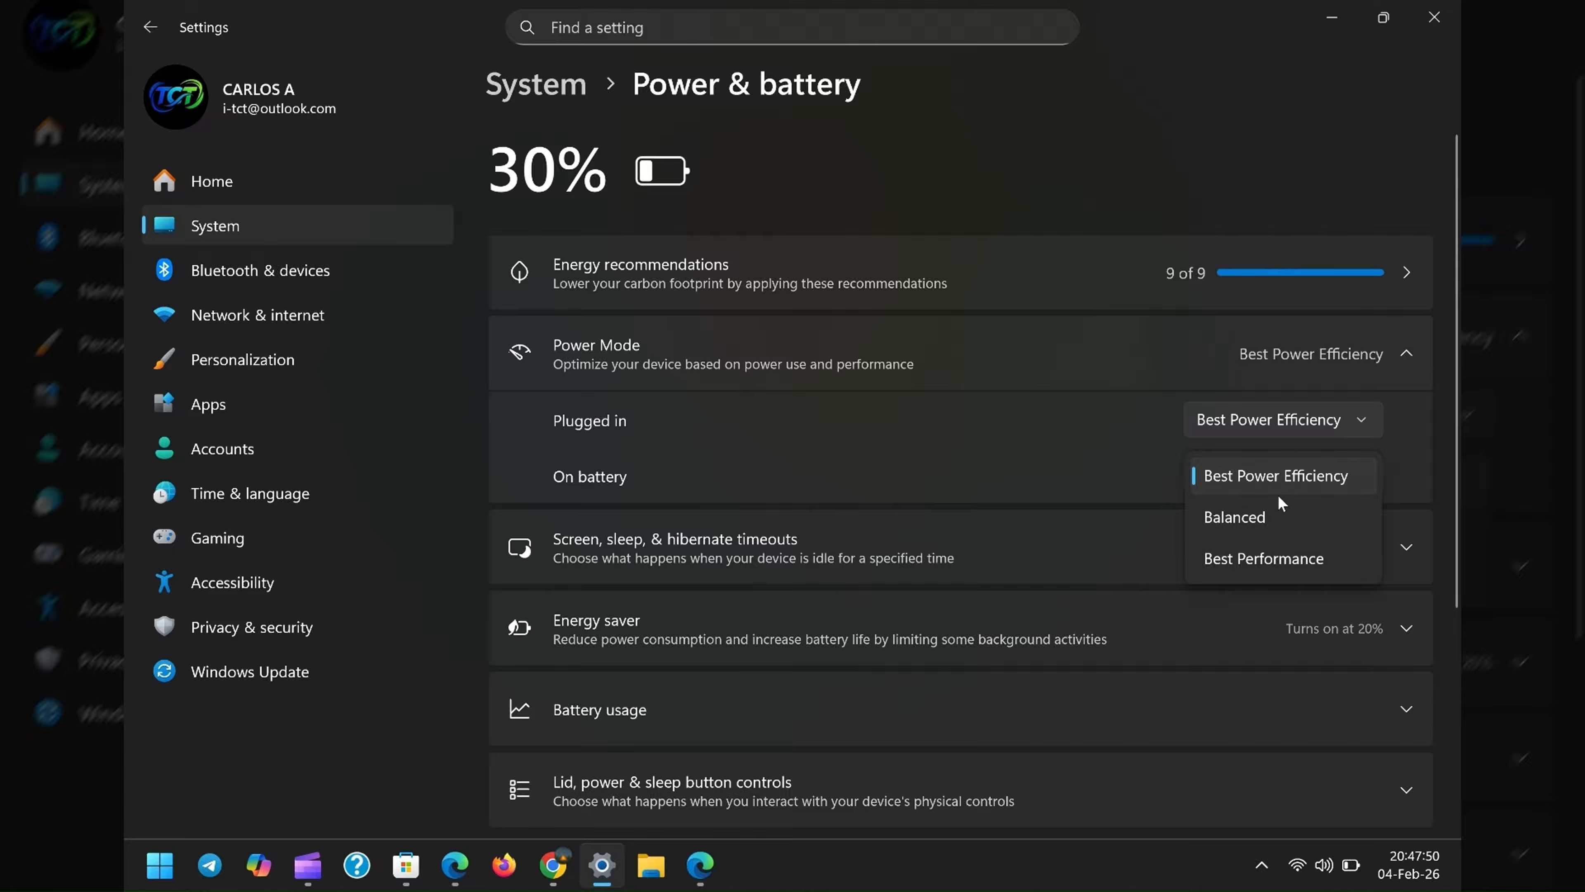
{"action": "left_click", "coordinate": [1282, 510]}
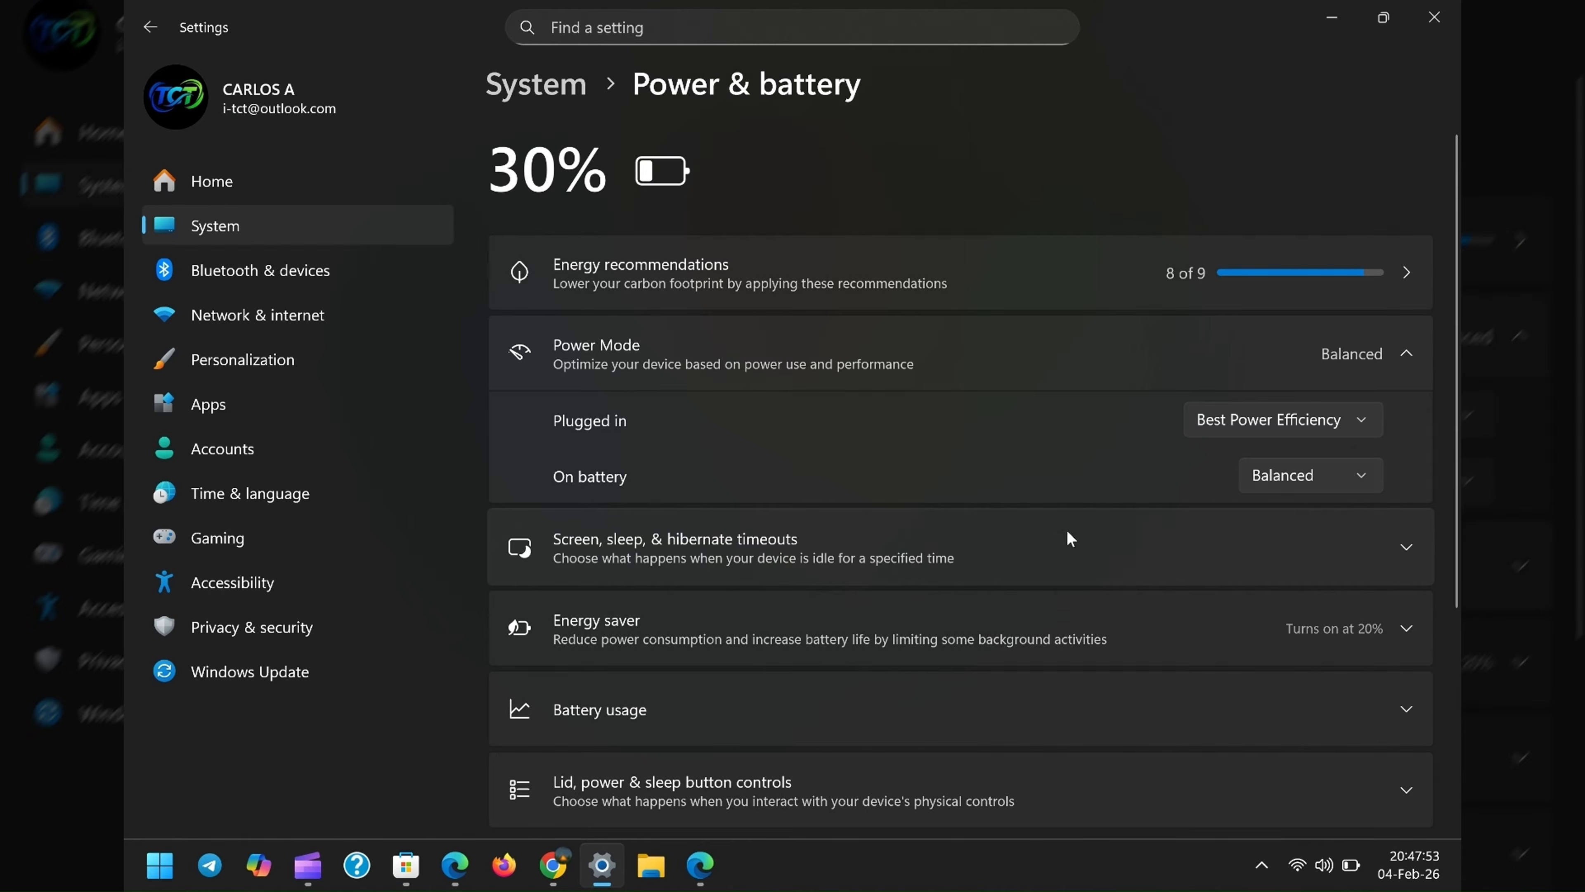
{"action": "left_click", "coordinate": [1342, 474]}
{"action": "left_click", "coordinate": [1319, 518]}
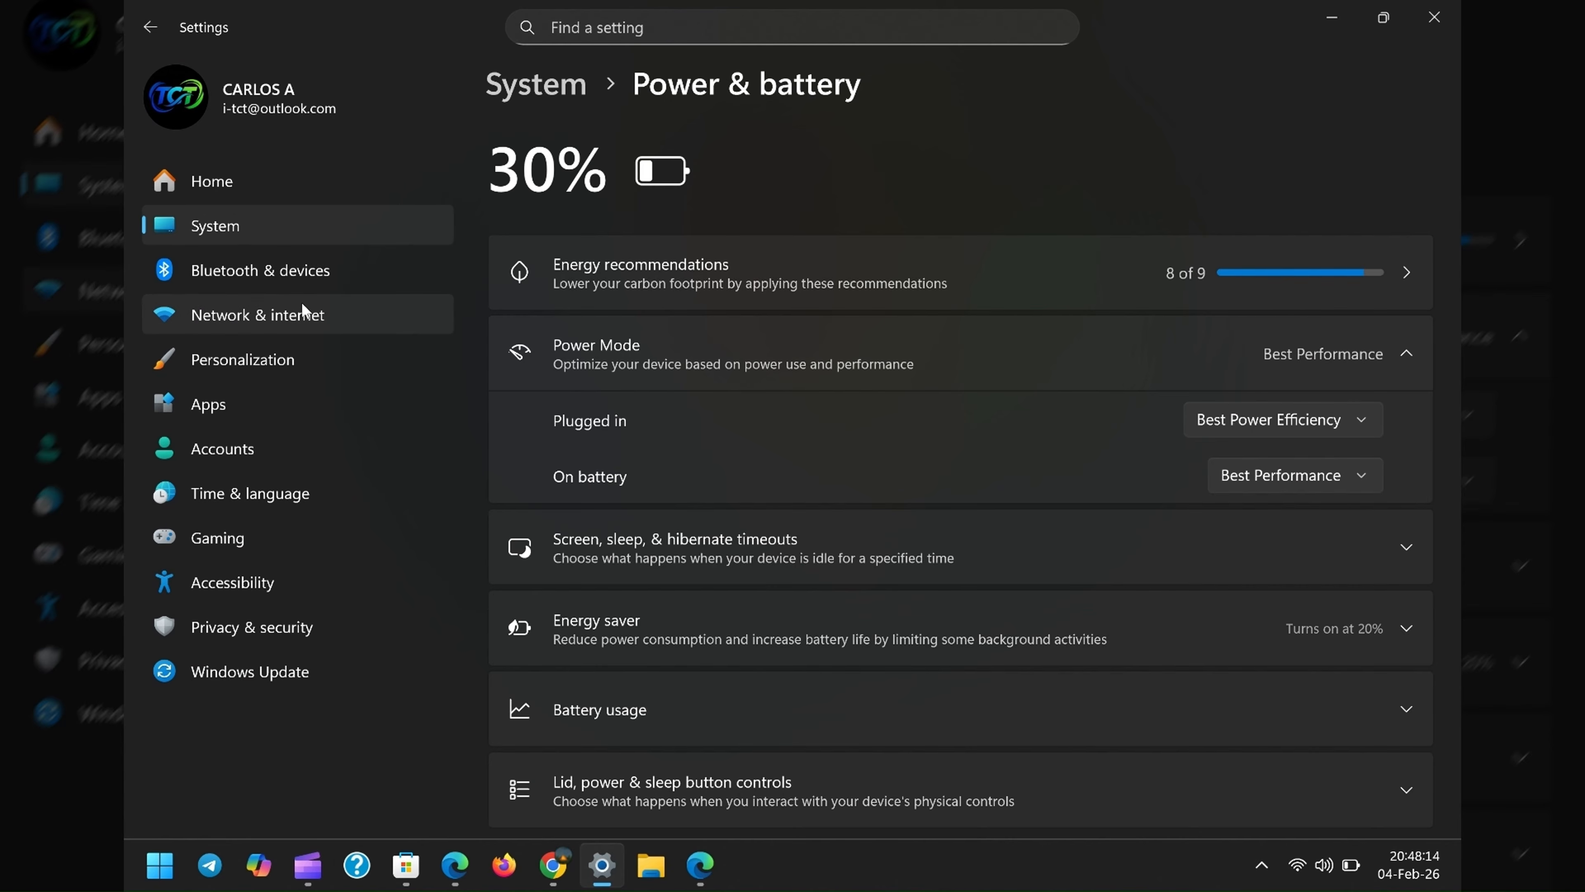
Open the System Notifications page and turn on Startup App Notification in the list of apps and senders.
{"action": "left_click", "coordinate": [267, 229]}
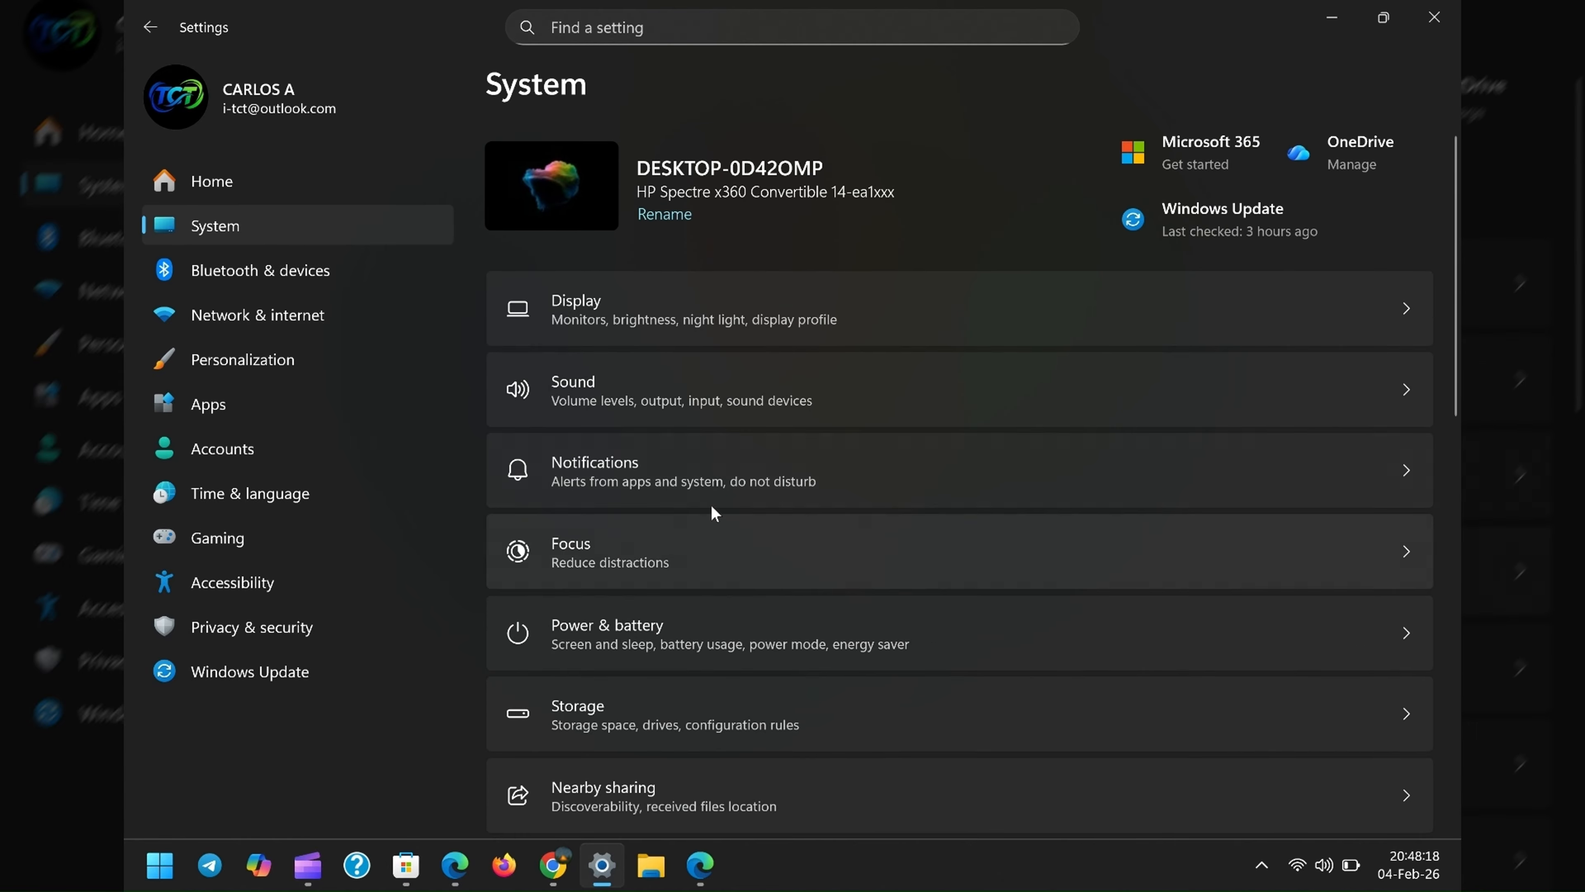
{"action": "left_click", "coordinate": [709, 463]}
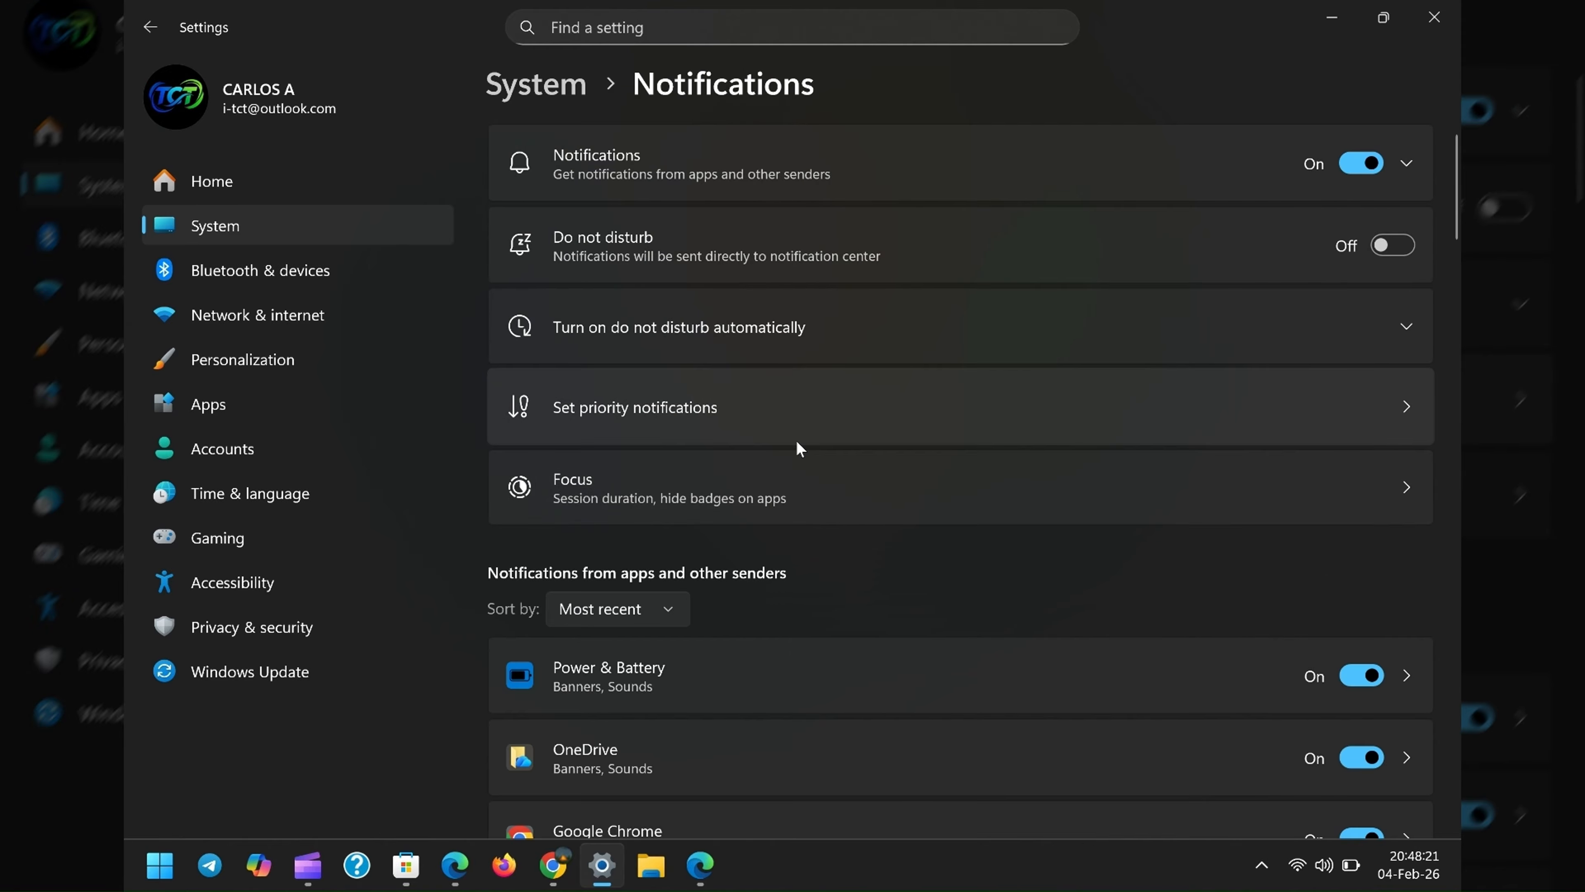
{"action": "scroll", "coordinate": [800, 448], "scroll_direction": "down", "scroll_amount": 15}
{"action": "scroll", "coordinate": [933, 503], "scroll_direction": "down", "scroll_amount": 5}
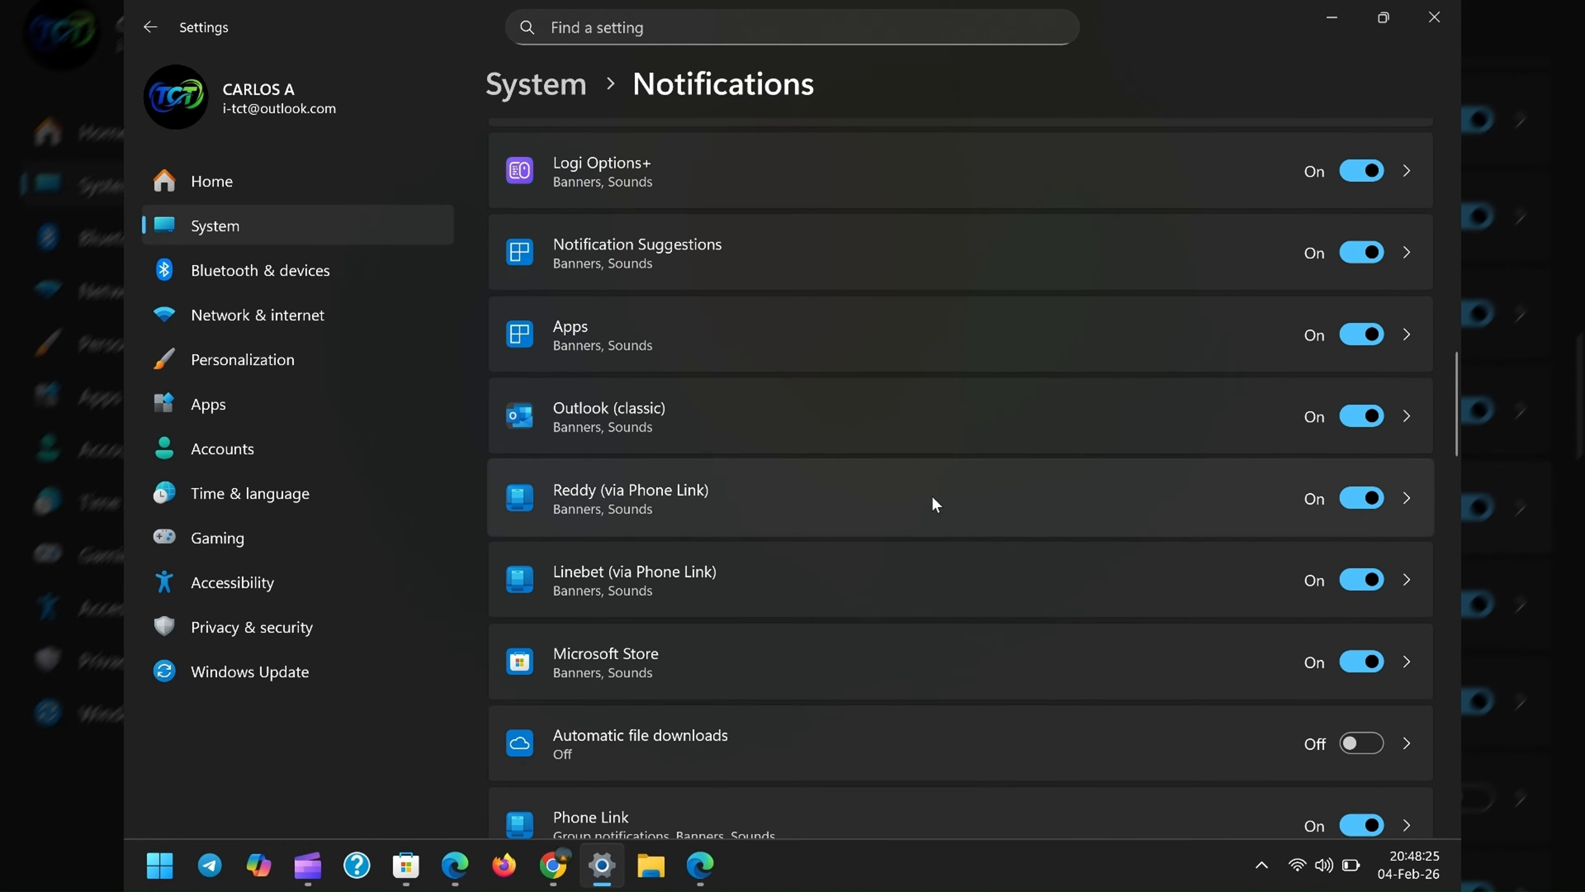
{"action": "scroll", "coordinate": [935, 503], "scroll_direction": "down", "scroll_amount": 7}
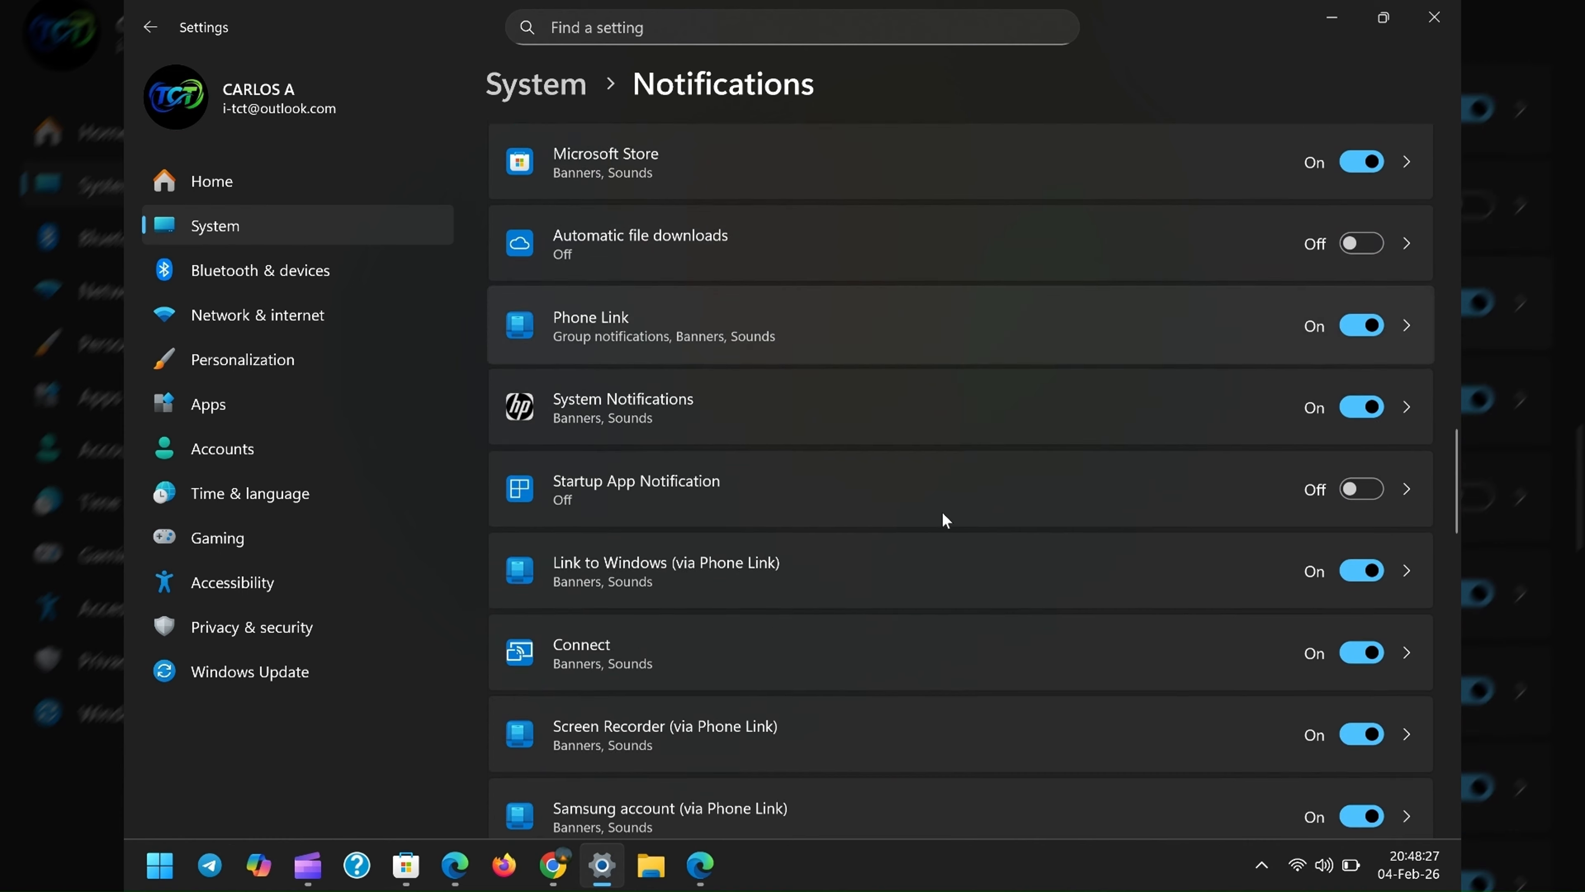
{"action": "scroll", "coordinate": [943, 515], "scroll_direction": "down", "scroll_amount": 1}
{"action": "left_click", "coordinate": [1354, 446]}
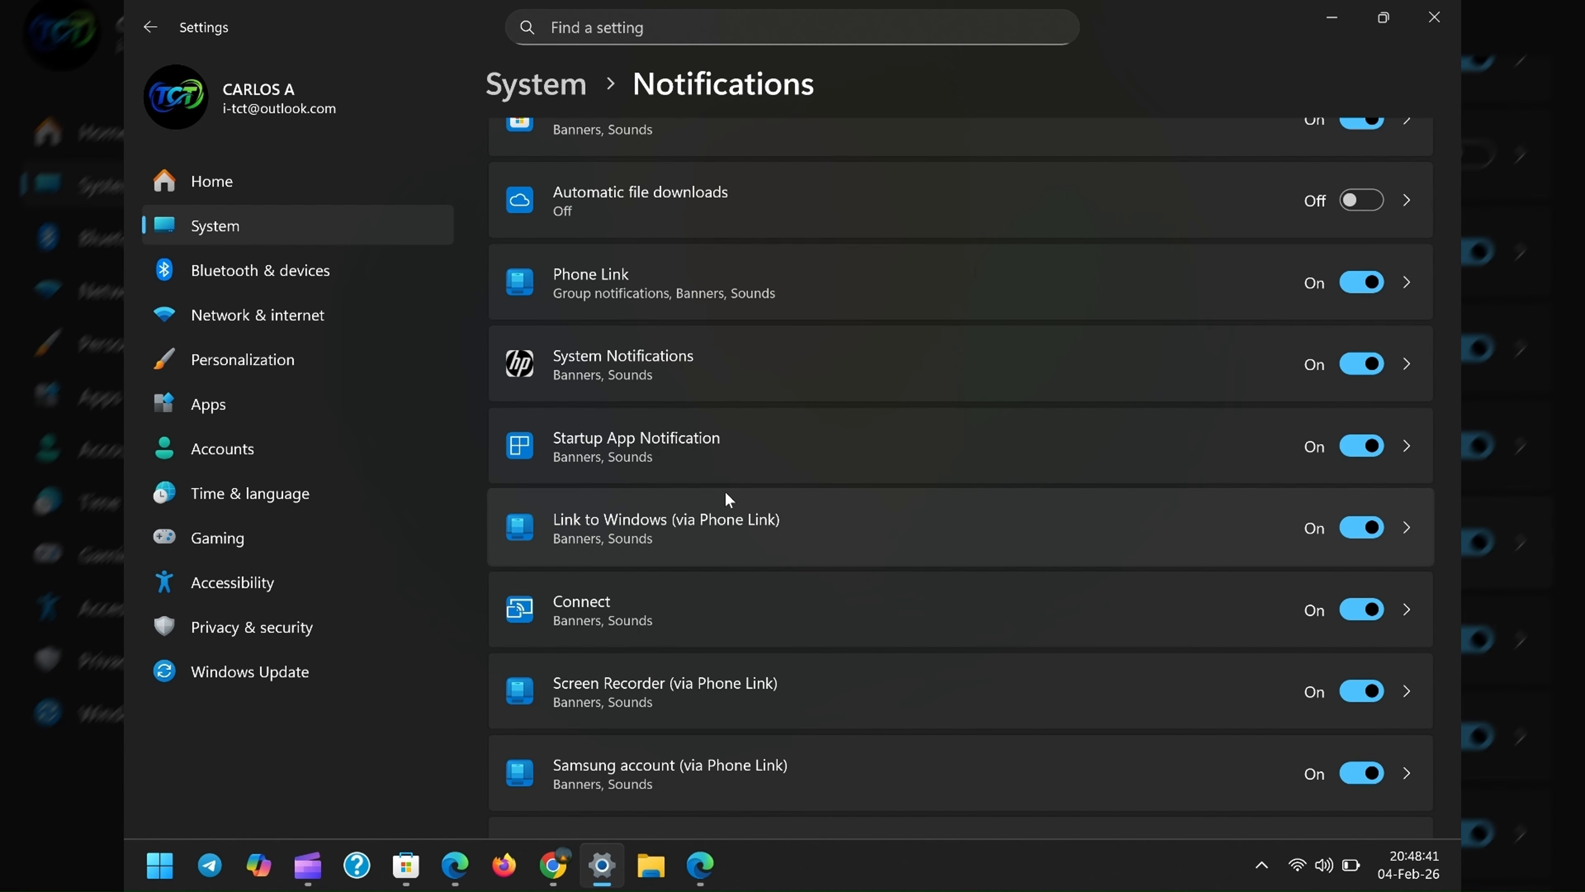
Expand Additional settings on the Notifications page to examine the tips option, and review the notification switches of the listed apps.
{"action": "scroll", "coordinate": [771, 364], "scroll_direction": "down", "scroll_amount": 20}
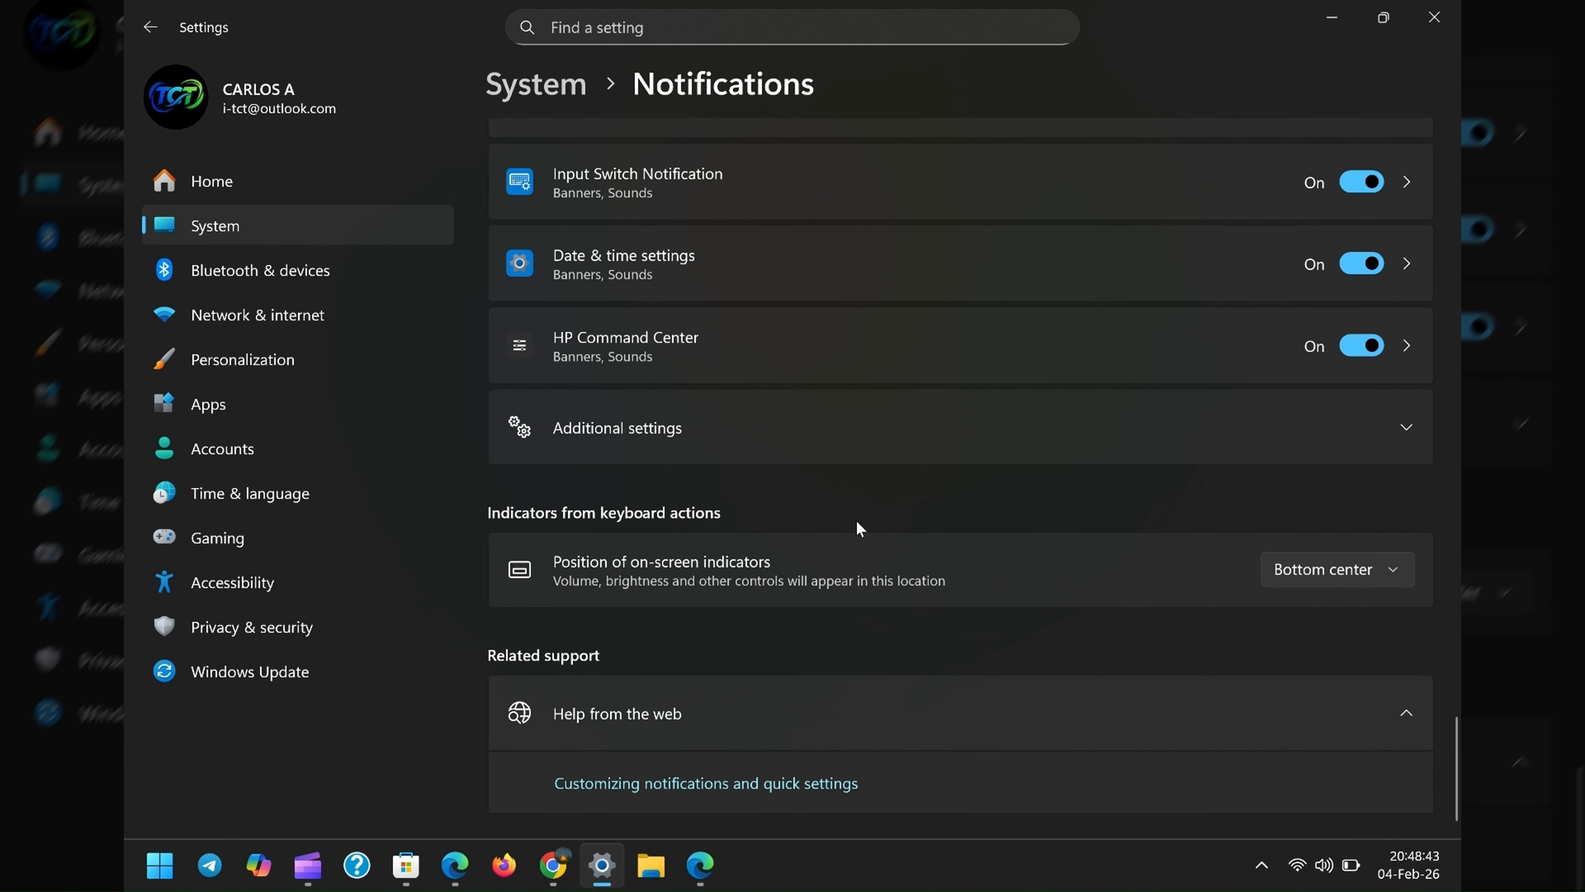
{"action": "left_click", "coordinate": [751, 417]}
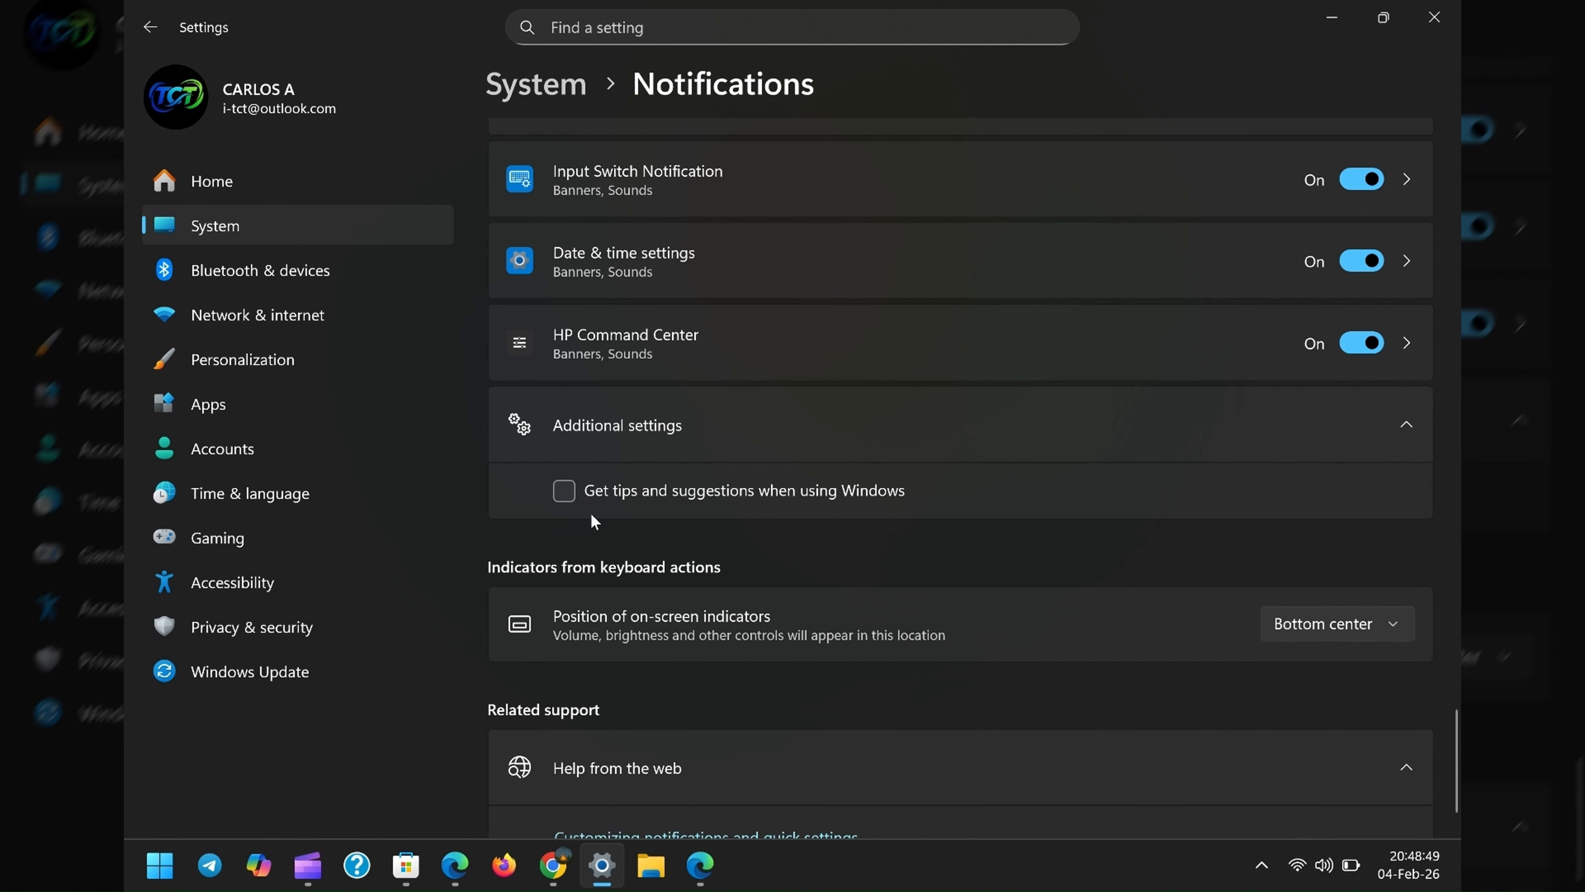
{"action": "scroll", "coordinate": [705, 550], "scroll_direction": "up", "scroll_amount": 3}
{"action": "scroll", "coordinate": [708, 549], "scroll_direction": "up", "scroll_amount": 2}
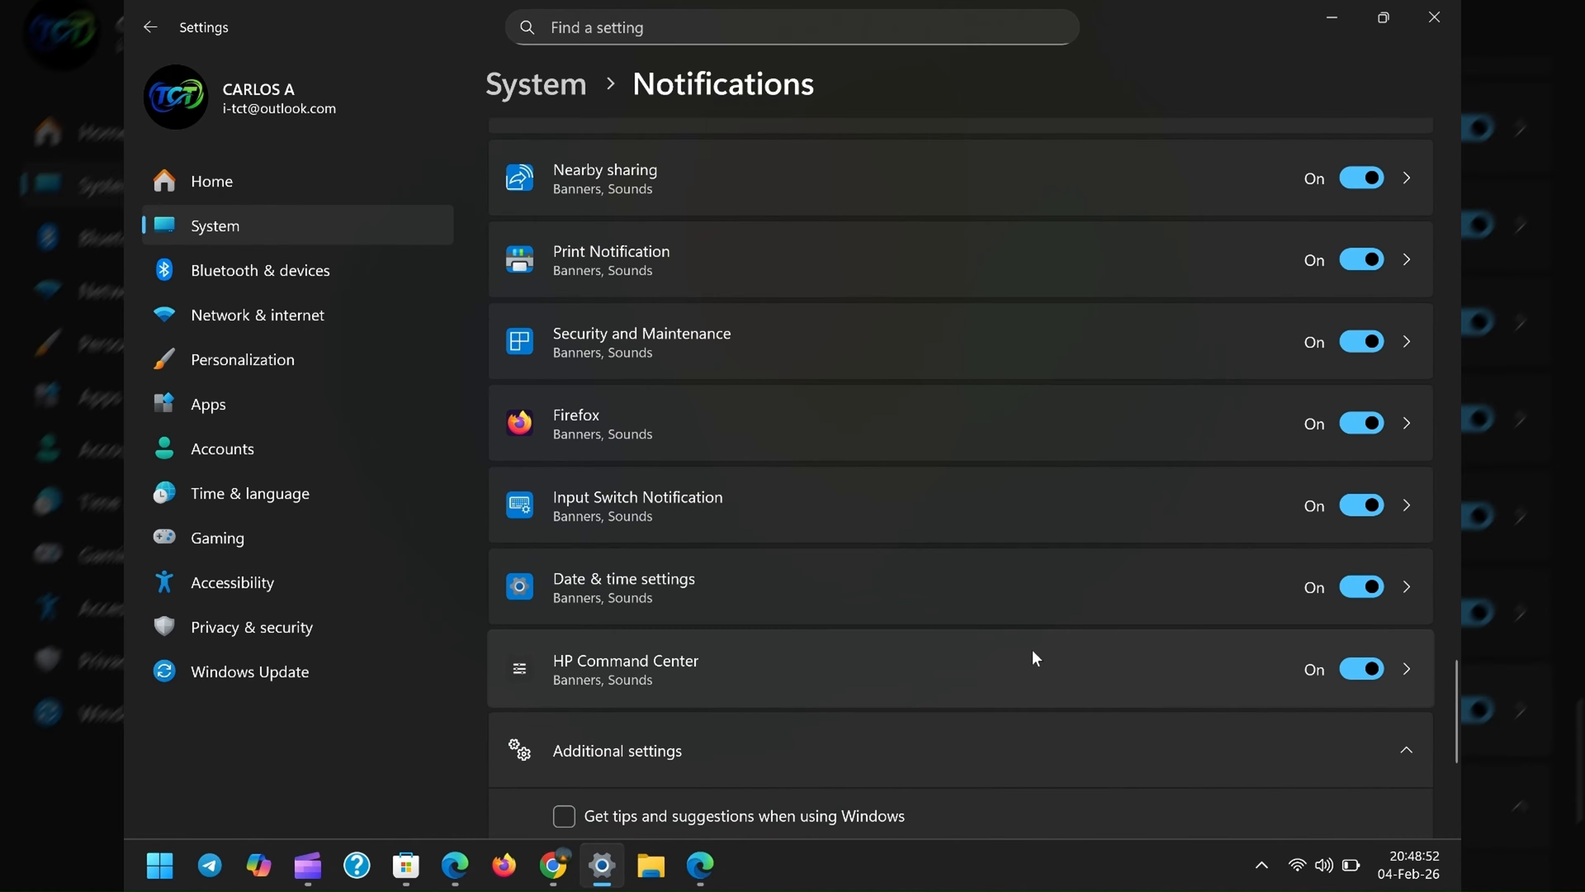
{"action": "scroll", "coordinate": [608, 614], "scroll_direction": "up", "scroll_amount": 5}
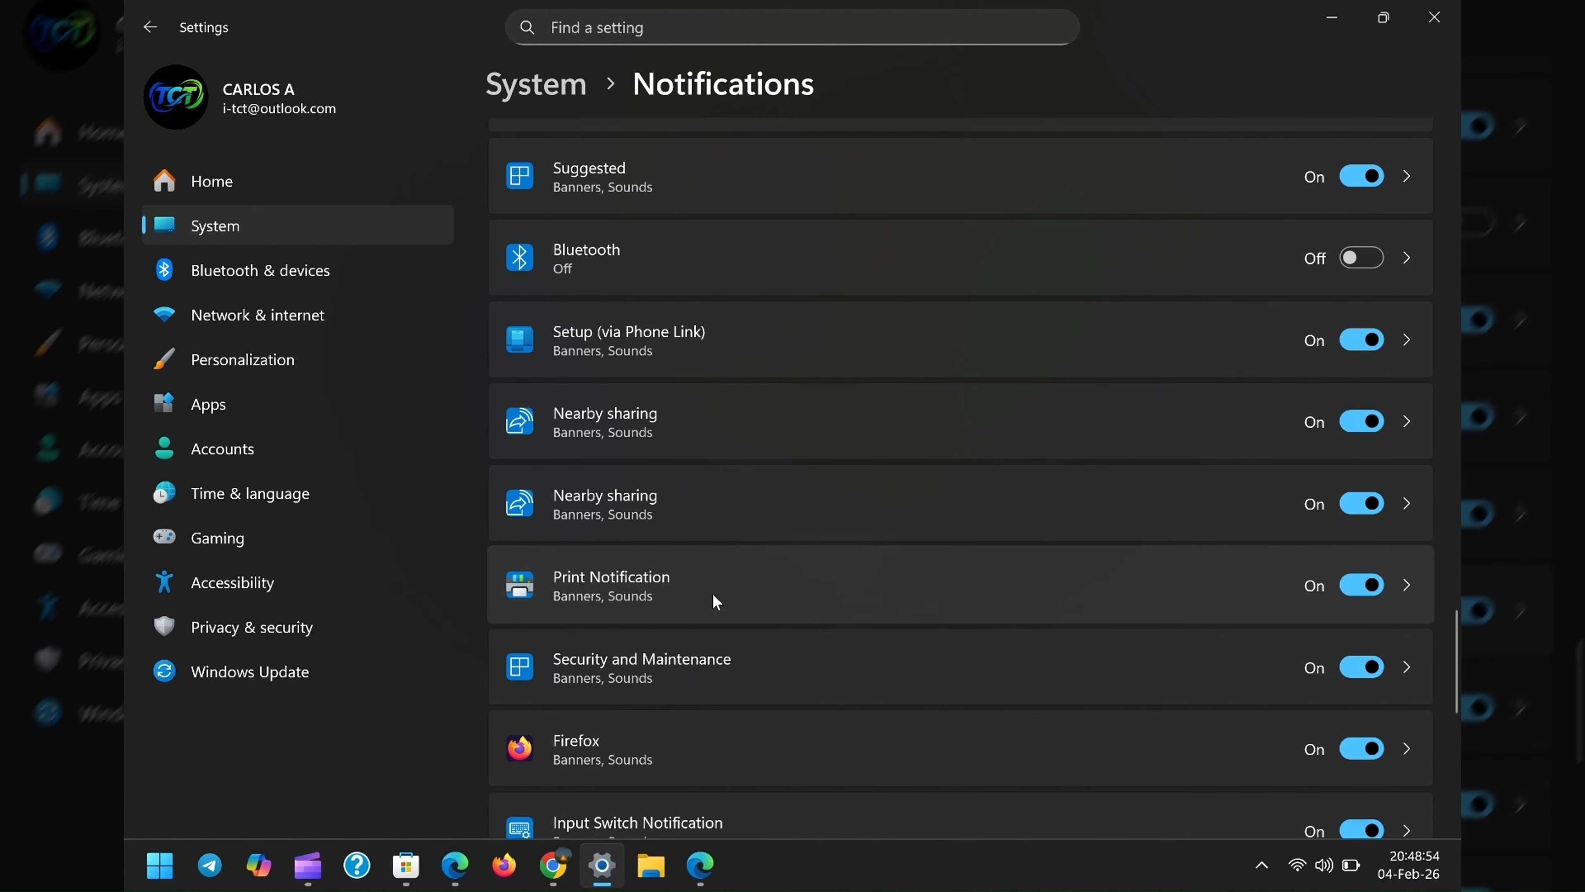
{"action": "scroll", "coordinate": [753, 589], "scroll_direction": "up", "scroll_amount": 5}
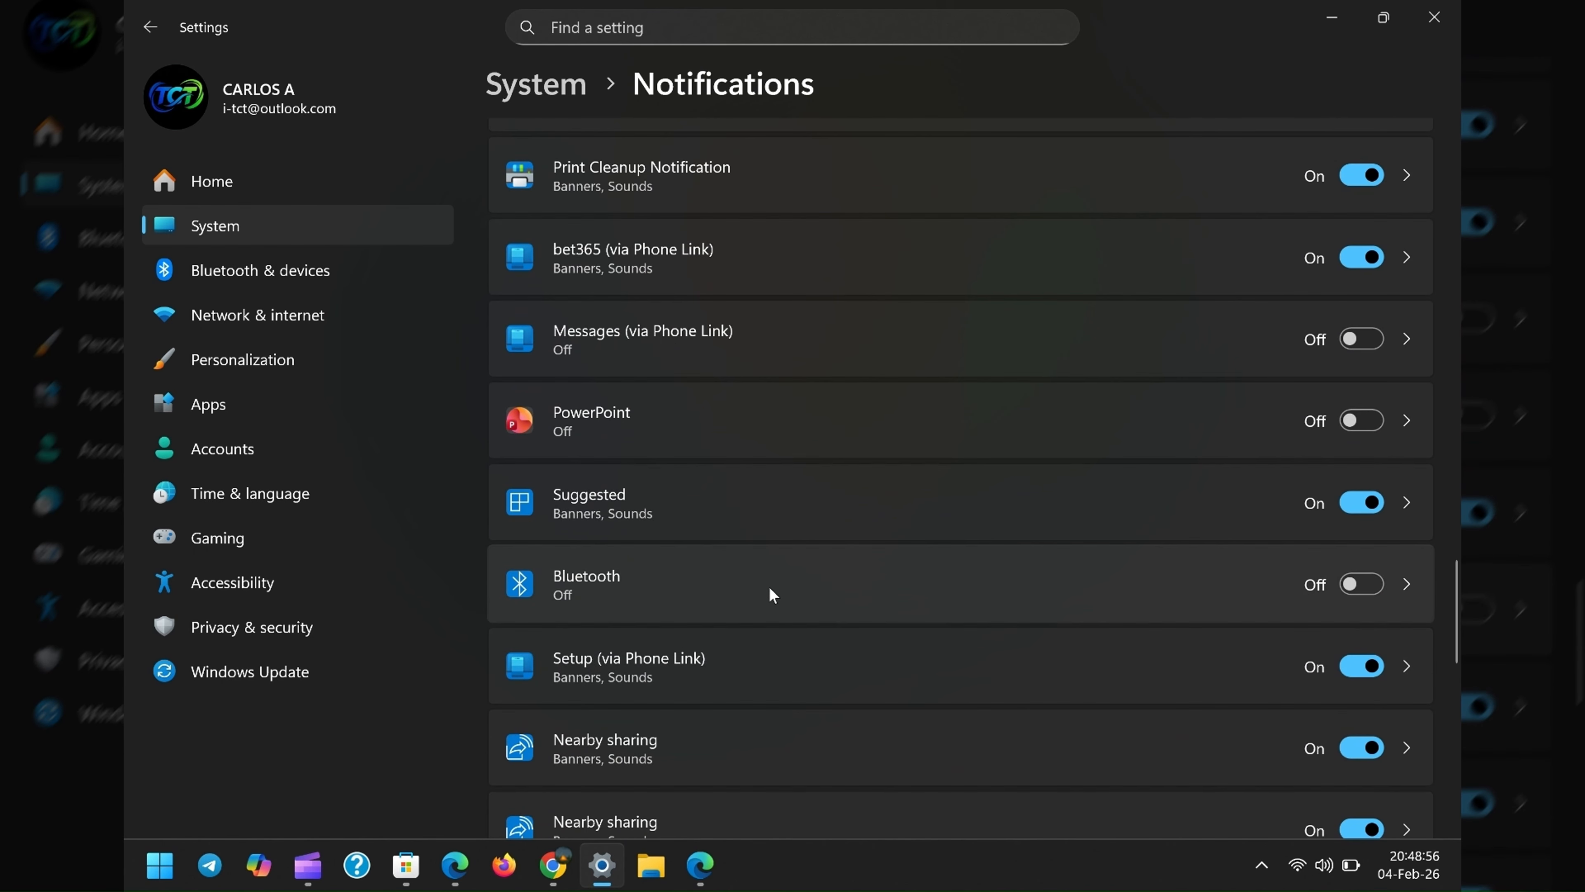
{"action": "scroll", "coordinate": [768, 585], "scroll_direction": "up", "scroll_amount": 2}
{"action": "scroll", "coordinate": [805, 585], "scroll_direction": "up", "scroll_amount": 4}
{"action": "scroll", "coordinate": [1438, 340], "scroll_direction": "up", "scroll_amount": 6}
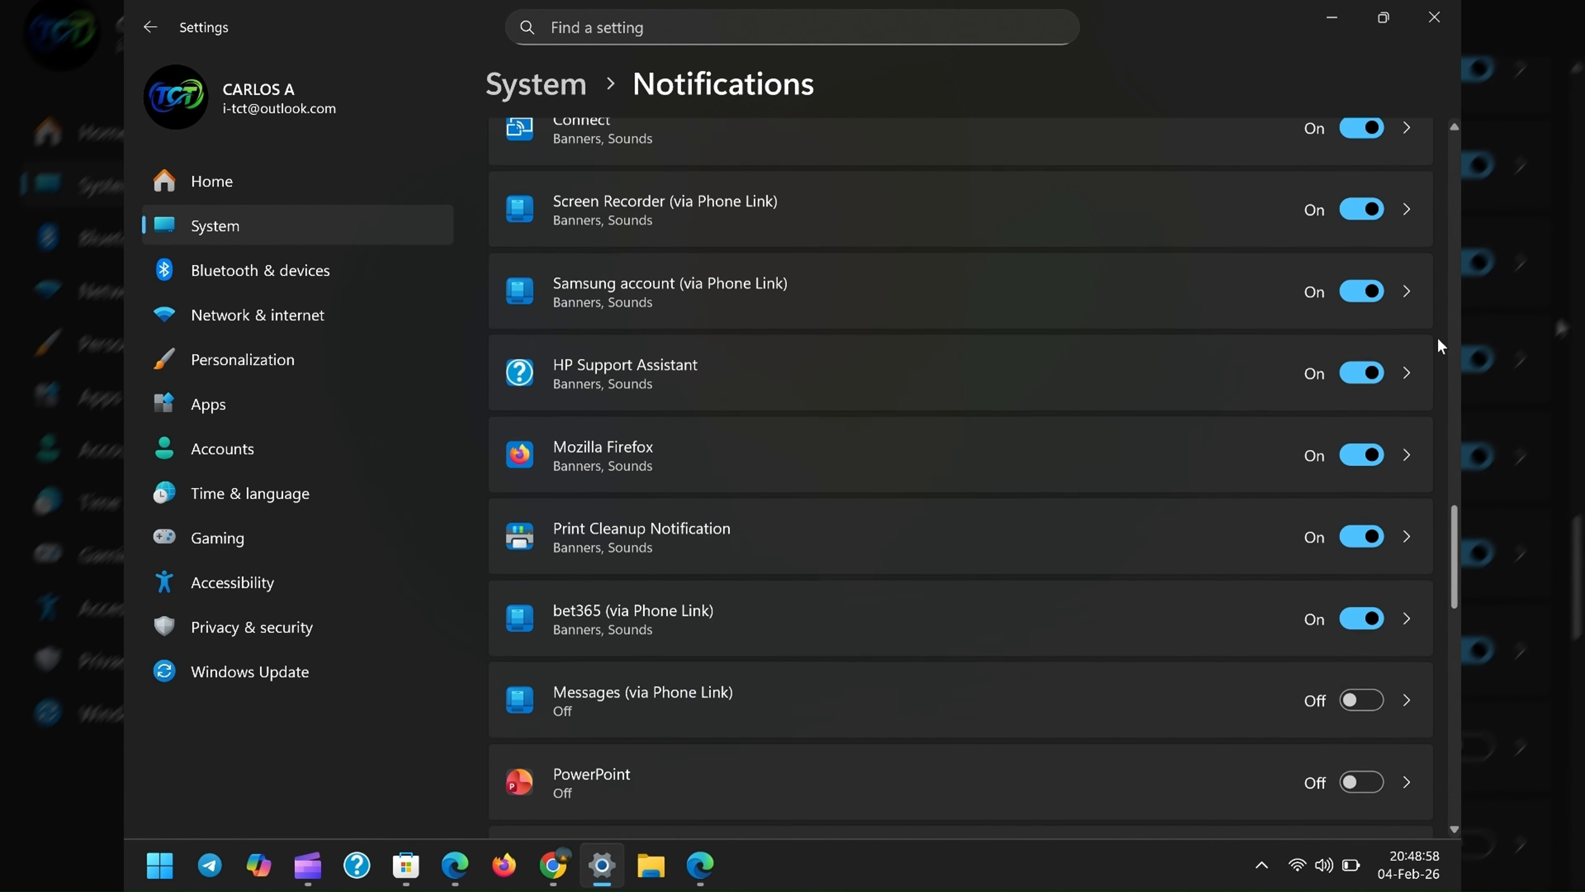
{"action": "scroll", "coordinate": [1439, 352], "scroll_direction": "up", "scroll_amount": 16}
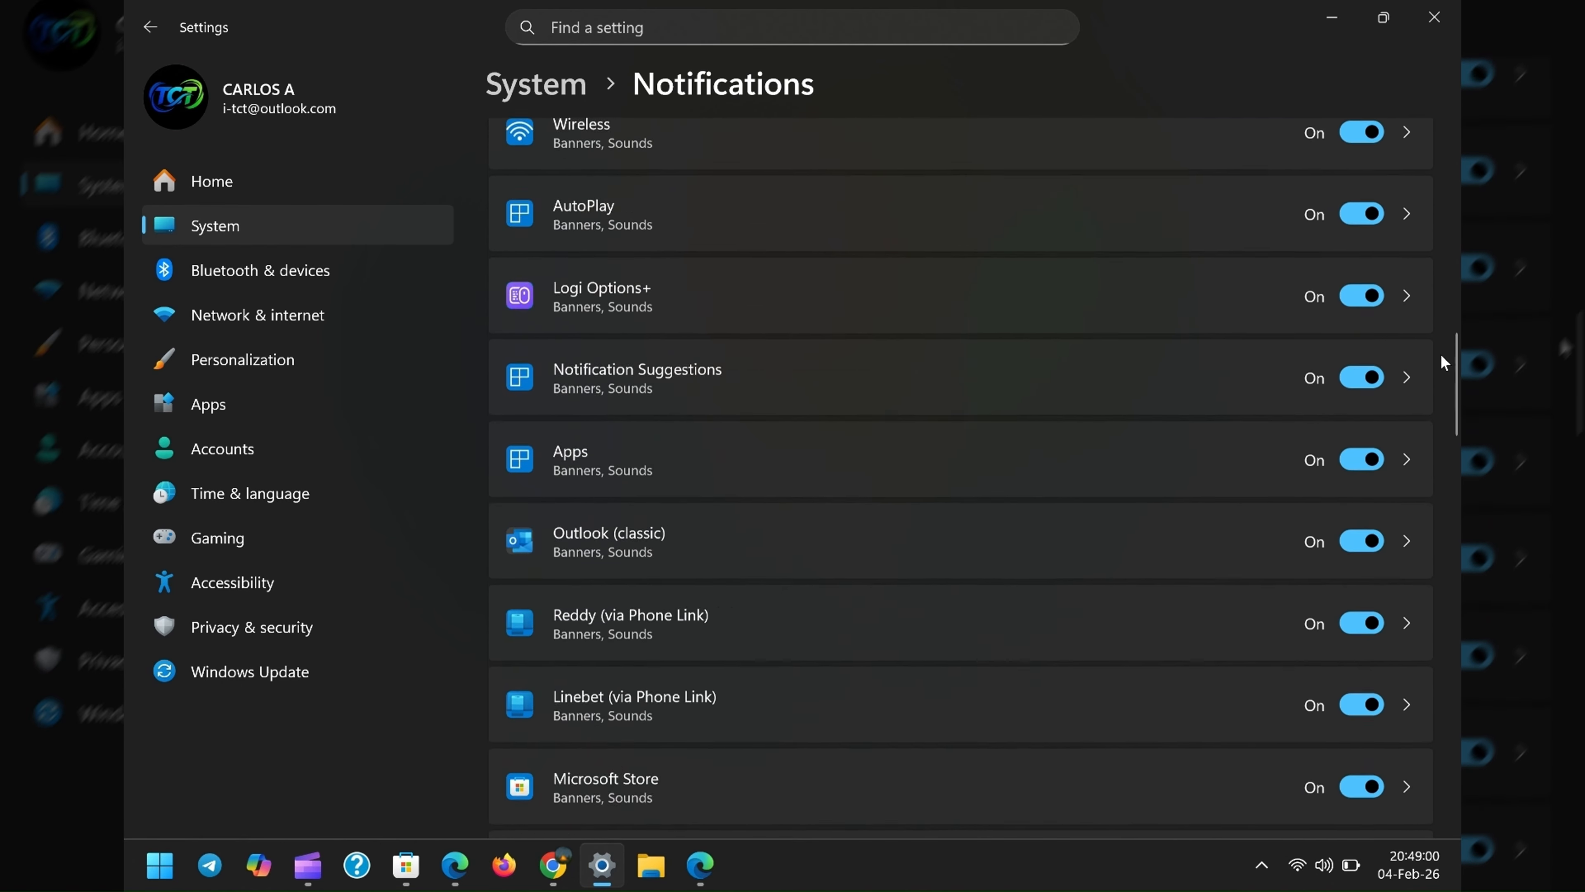
{"action": "scroll", "coordinate": [1440, 362], "scroll_direction": "up", "scroll_amount": 5}
{"action": "scroll", "coordinate": [1441, 359], "scroll_direction": "up", "scroll_amount": 3}
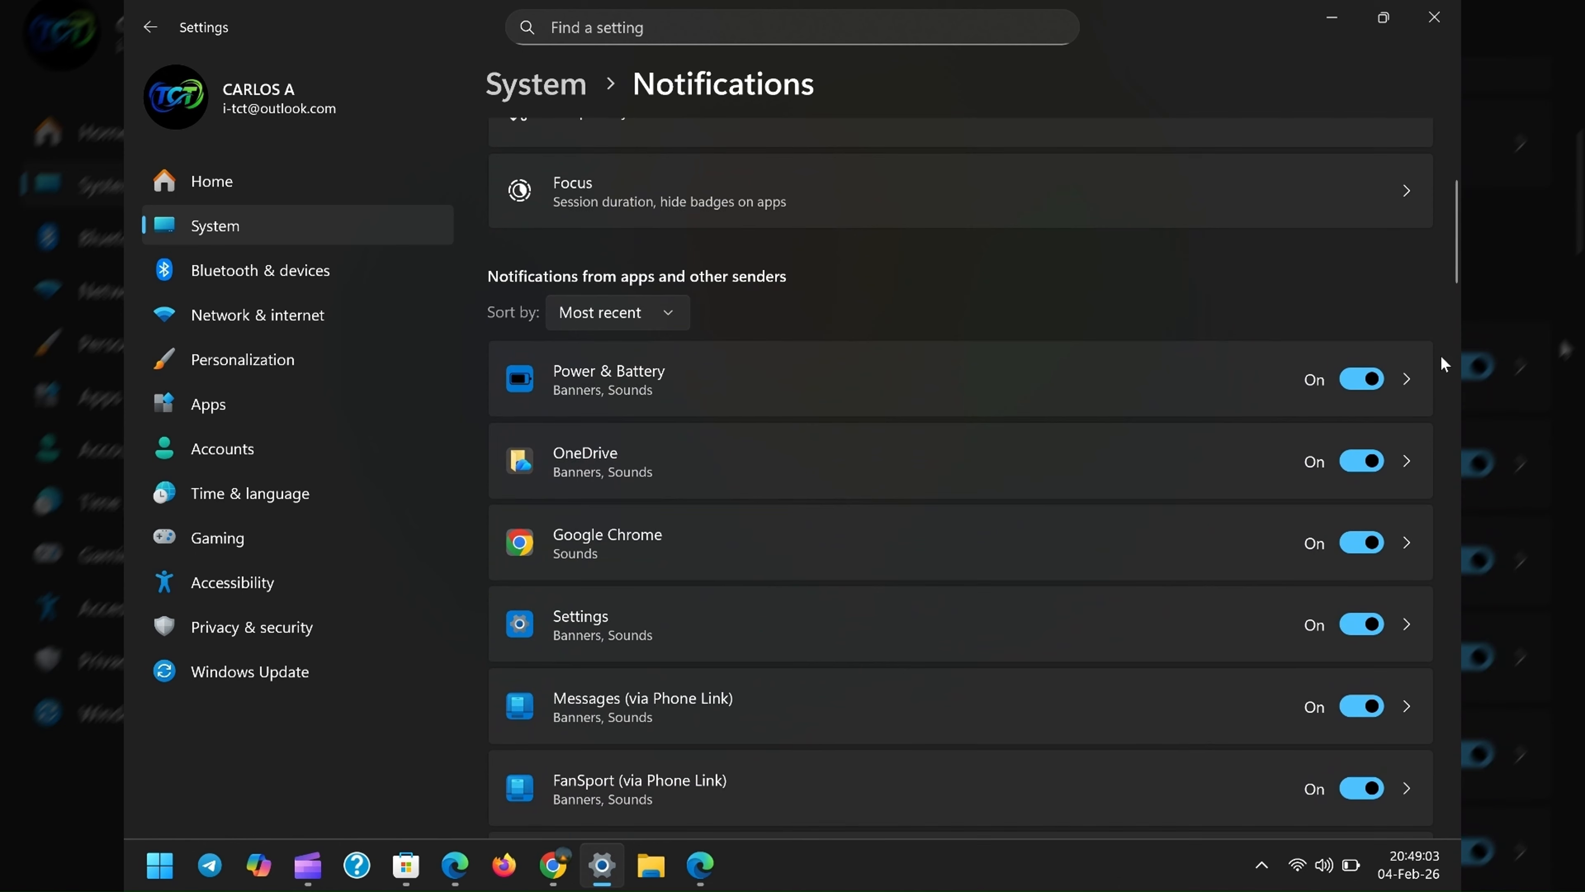
{"action": "scroll", "coordinate": [1440, 353], "scroll_direction": "up", "scroll_amount": 5}
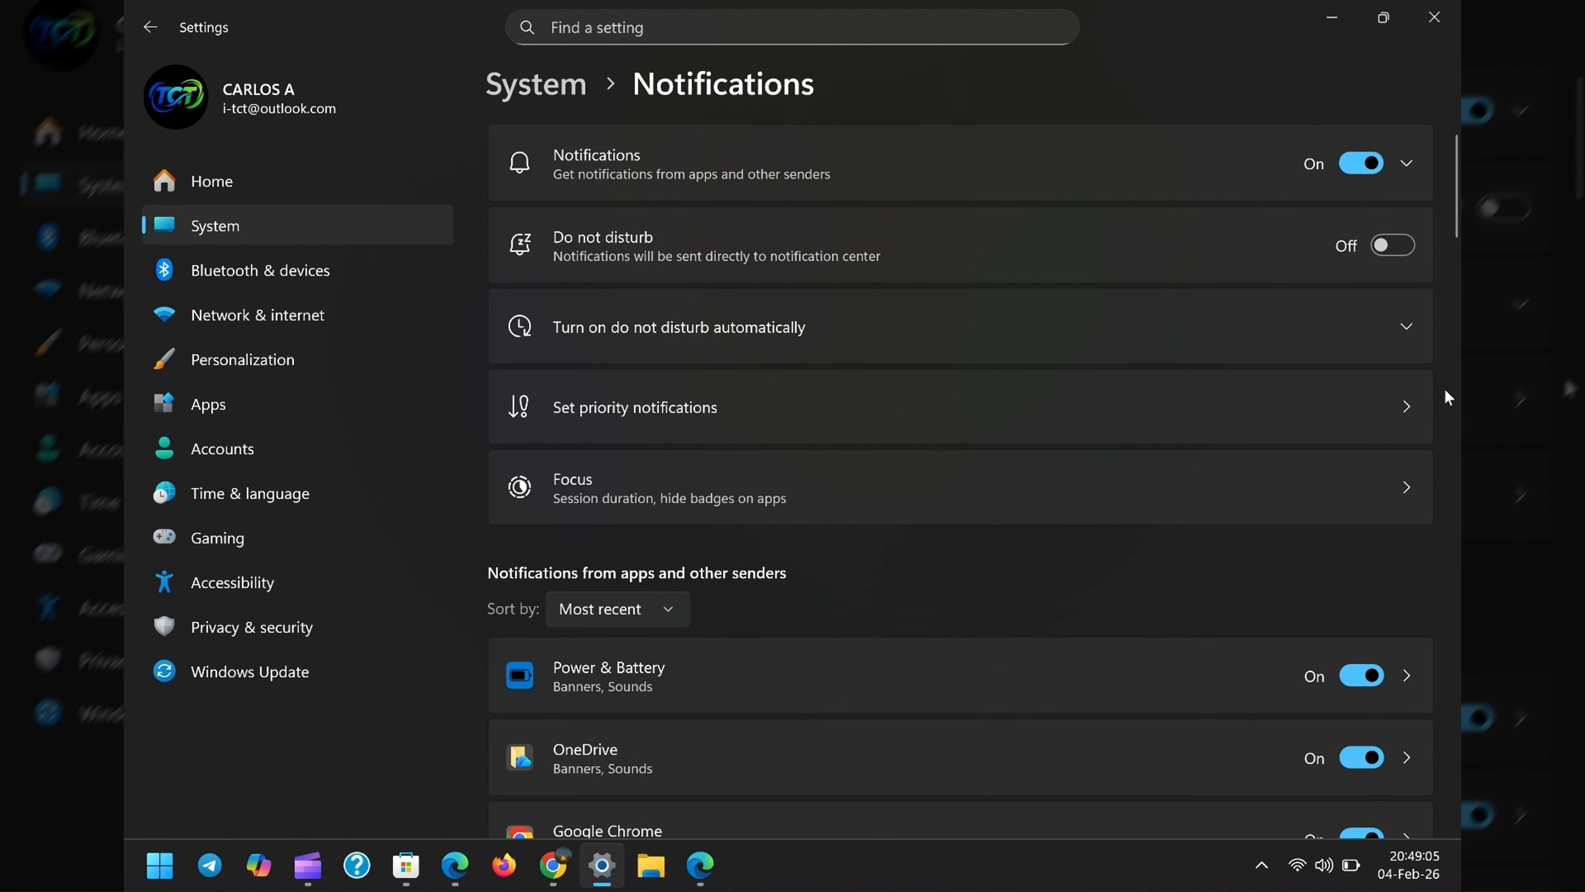